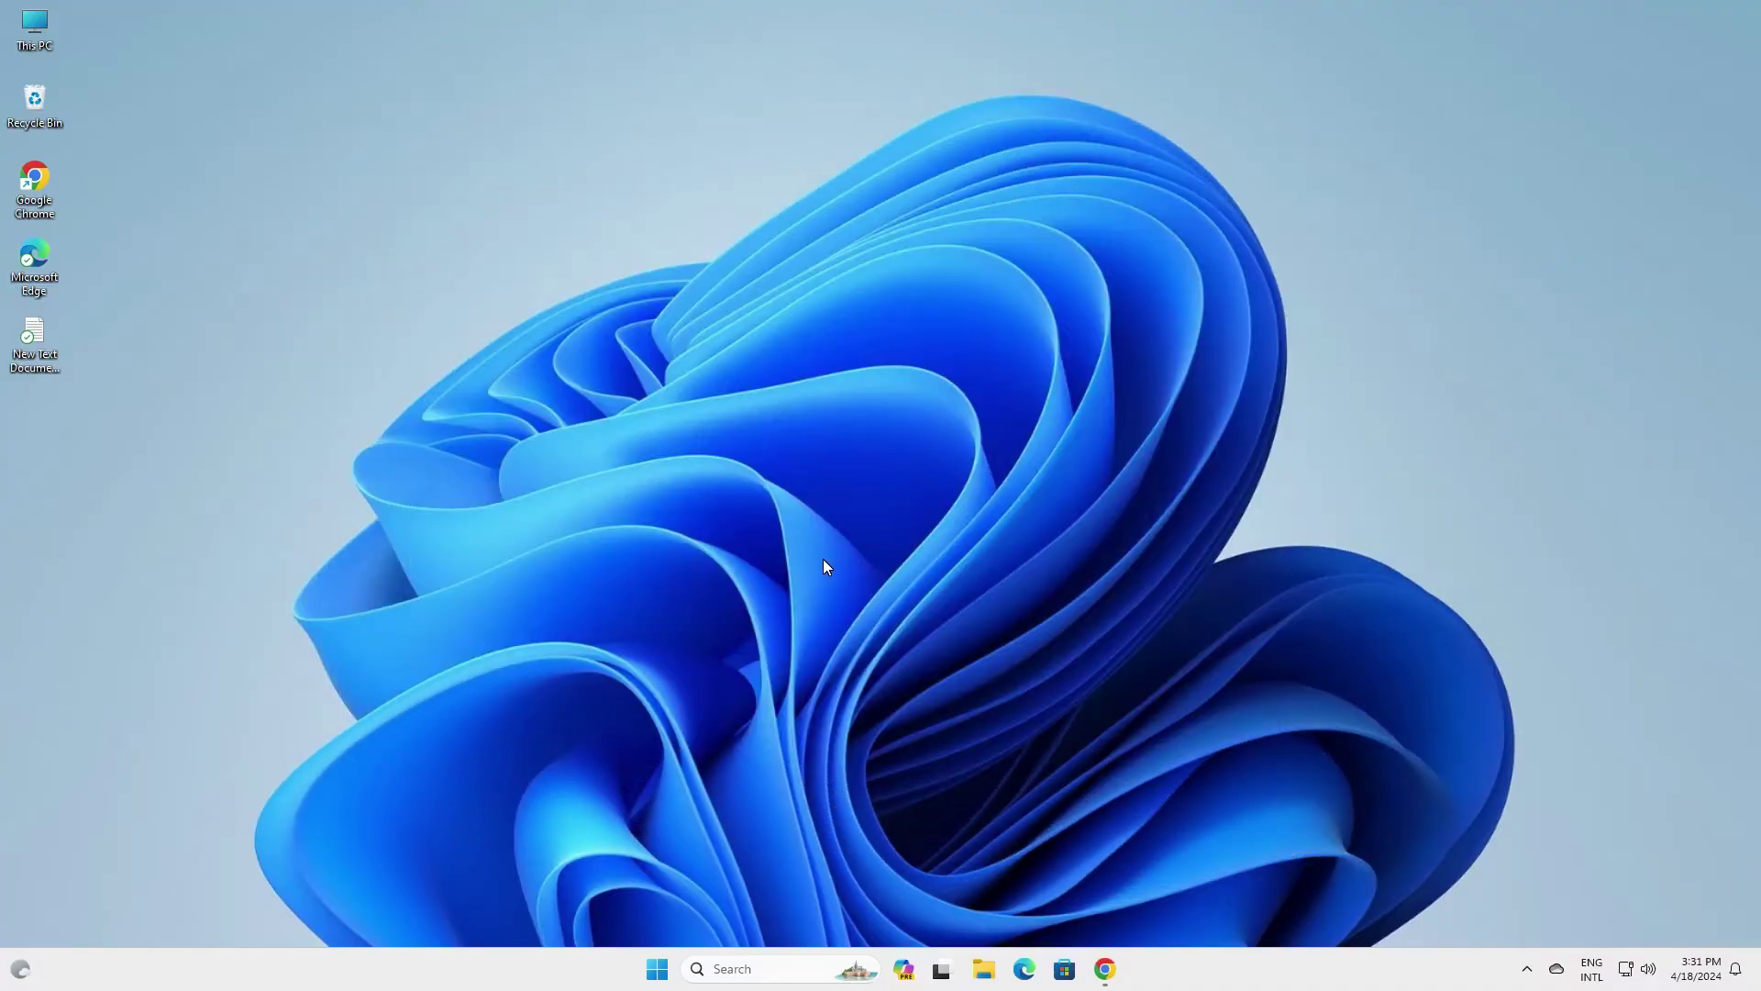
- Rerun the Google search for 'canon lbp6030 driver' in Chrome
left_click(1105, 964)
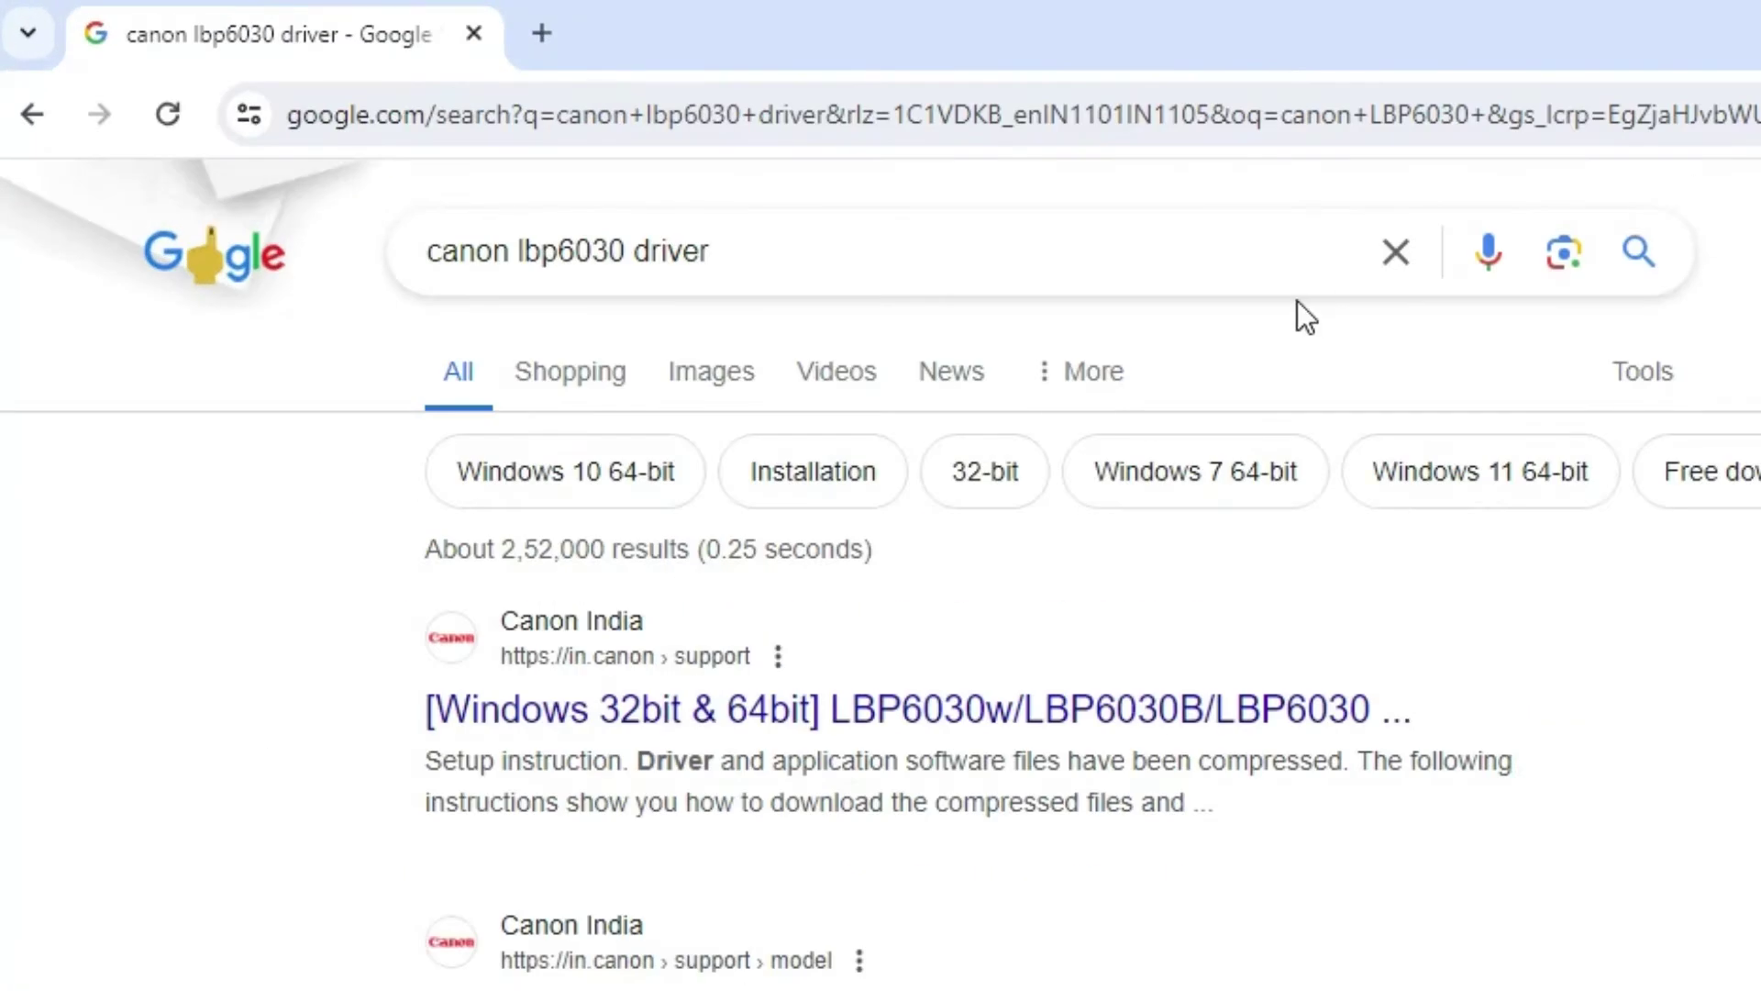
key("ctrl+a")
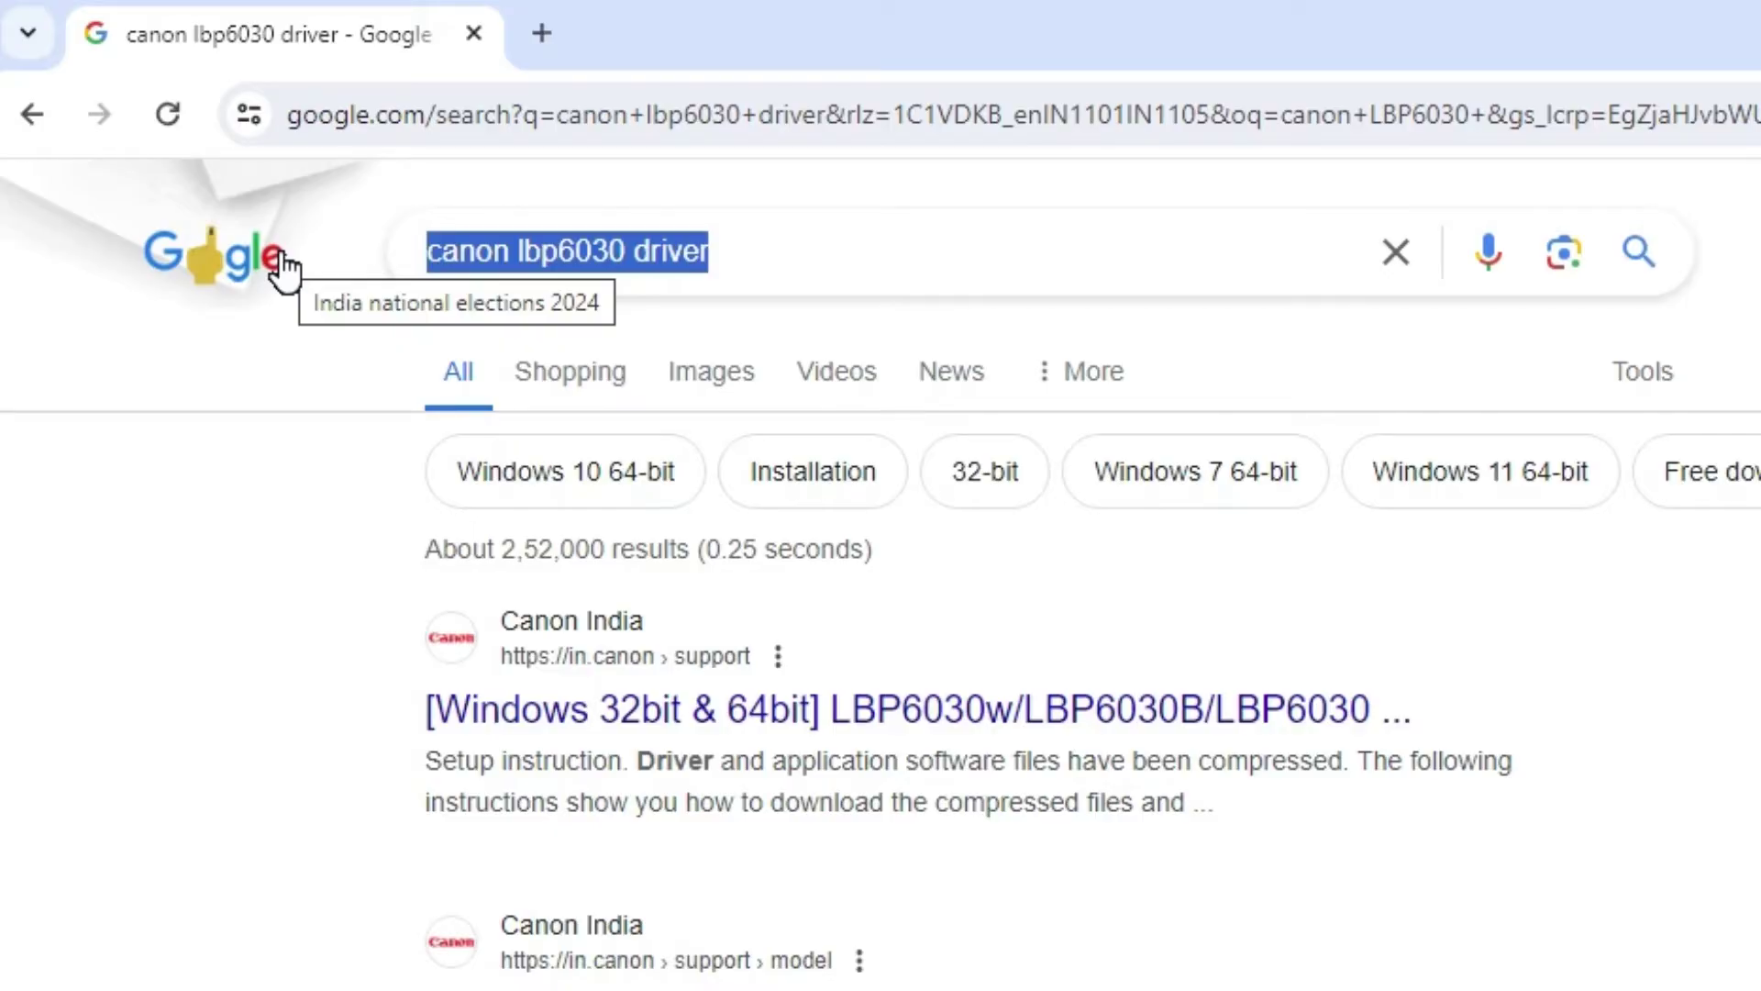
key("Return")
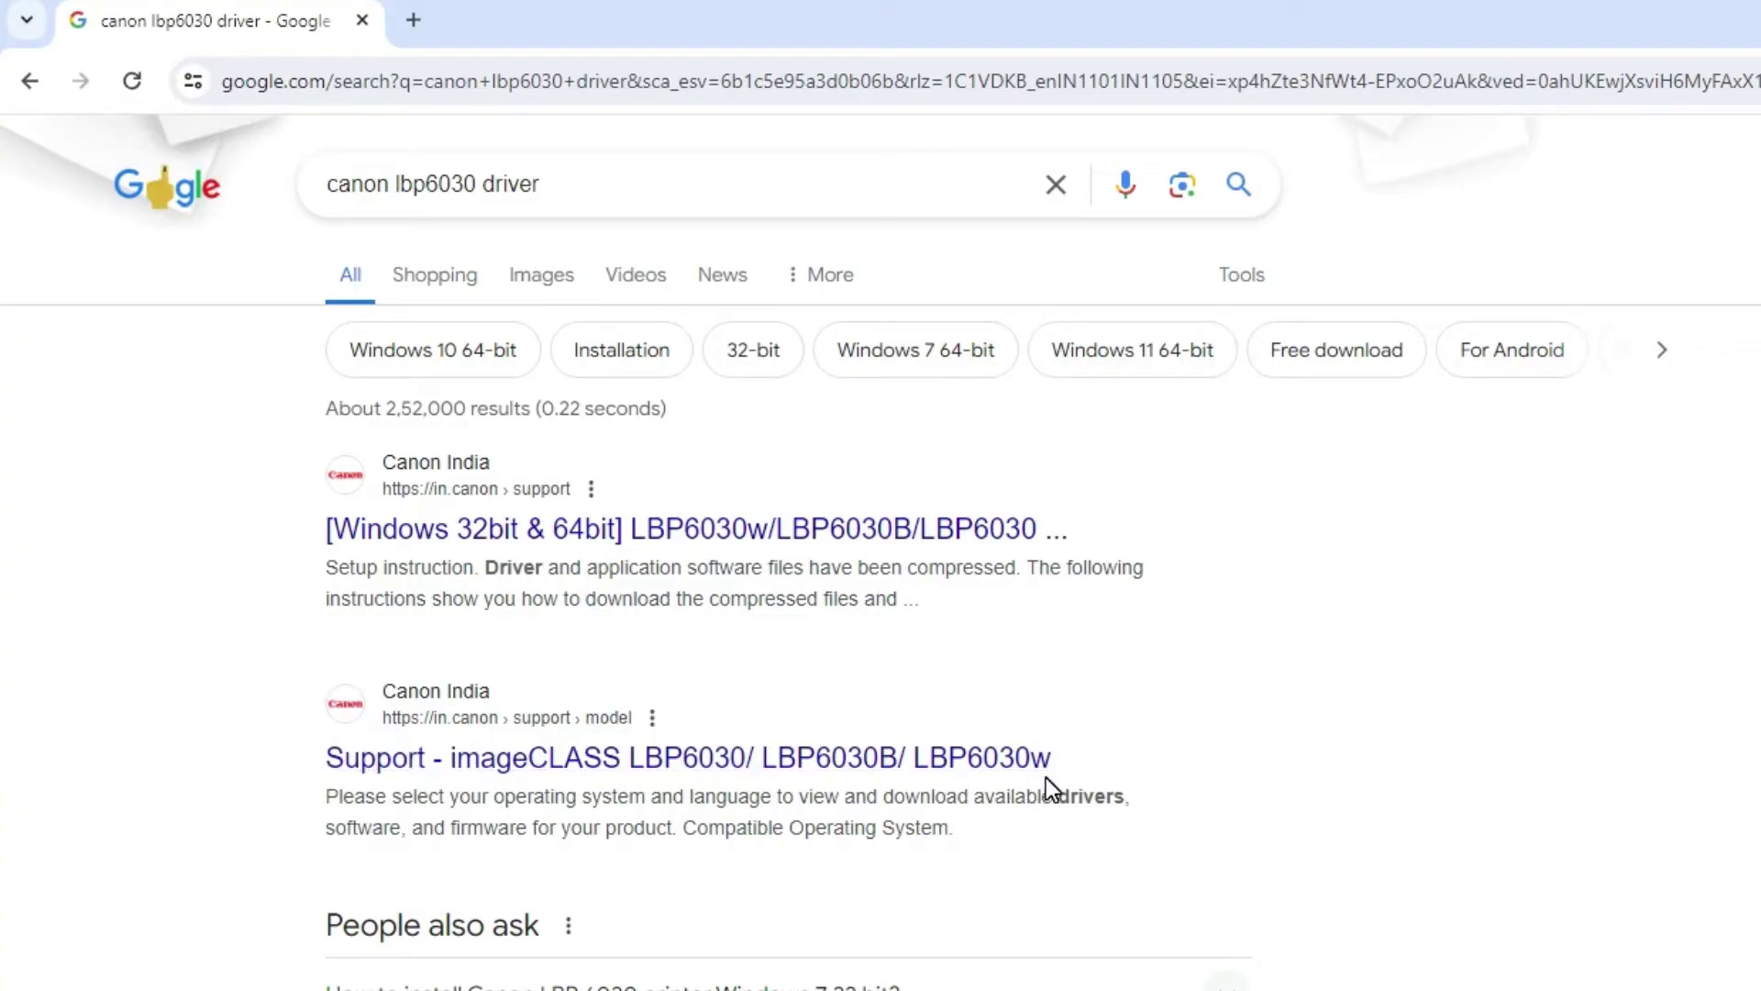
- Open the Canon 'Support - imageCLASS LBP6030' result in a new tab and switch to it
right_click(828, 750)
left_click(934, 781)
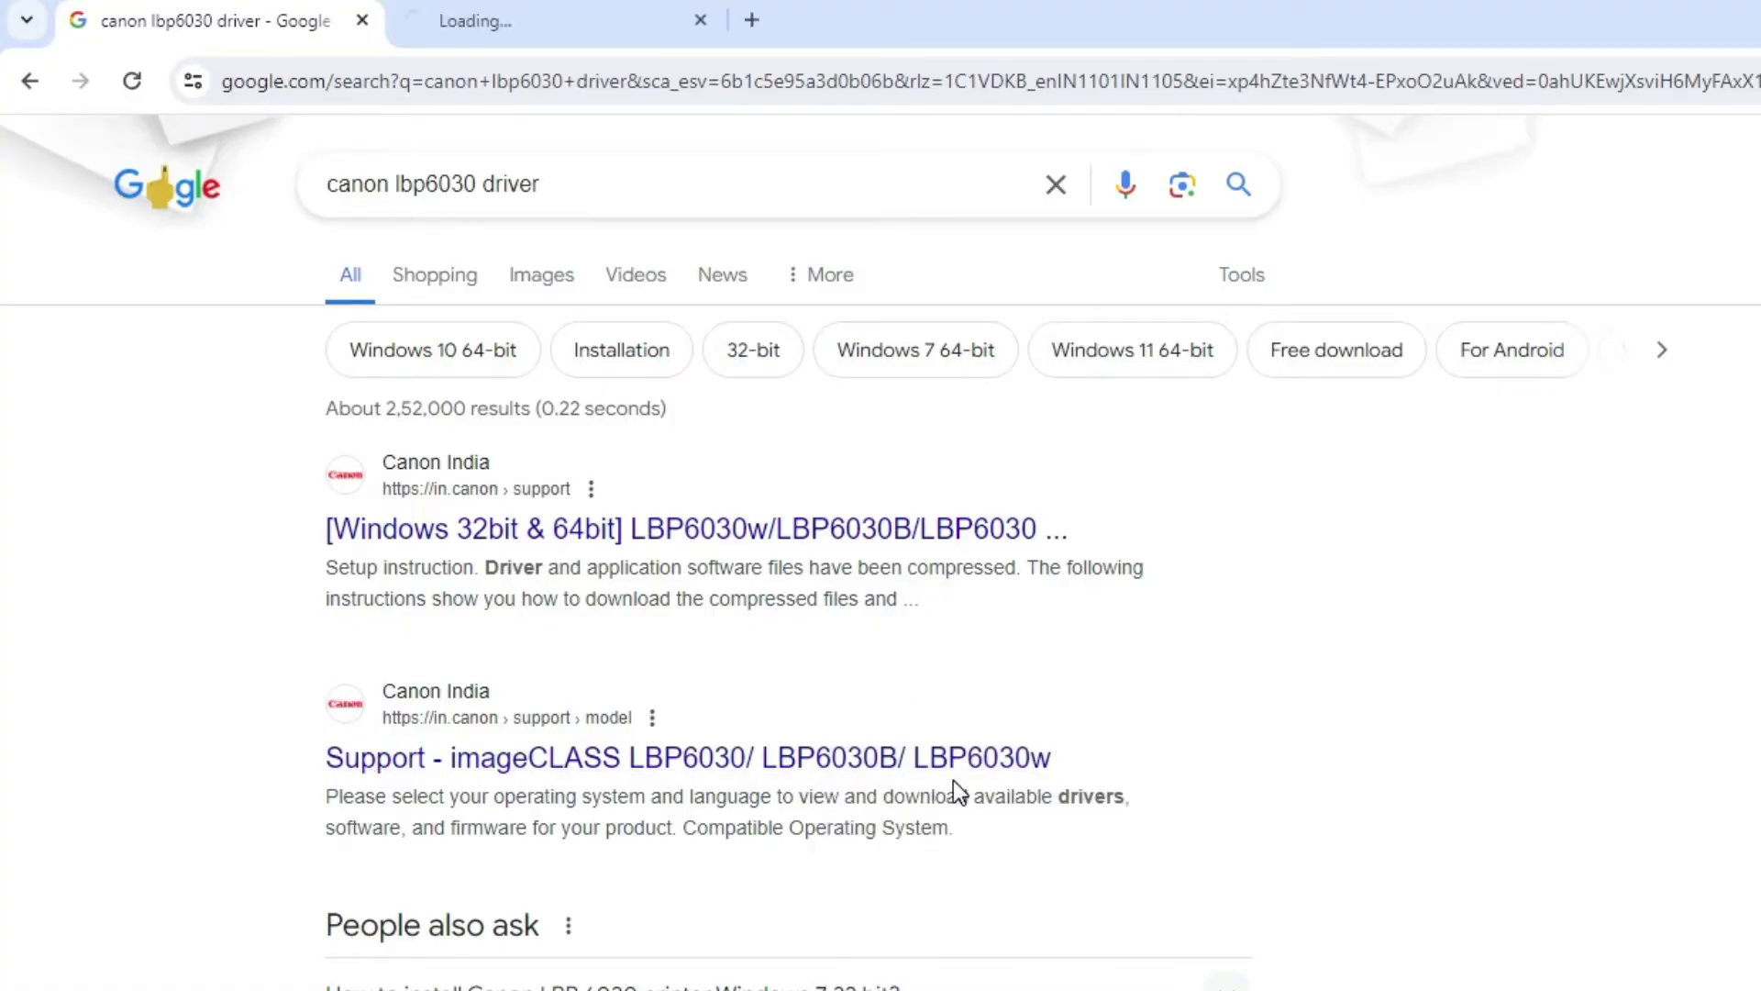
left_click(548, 11)
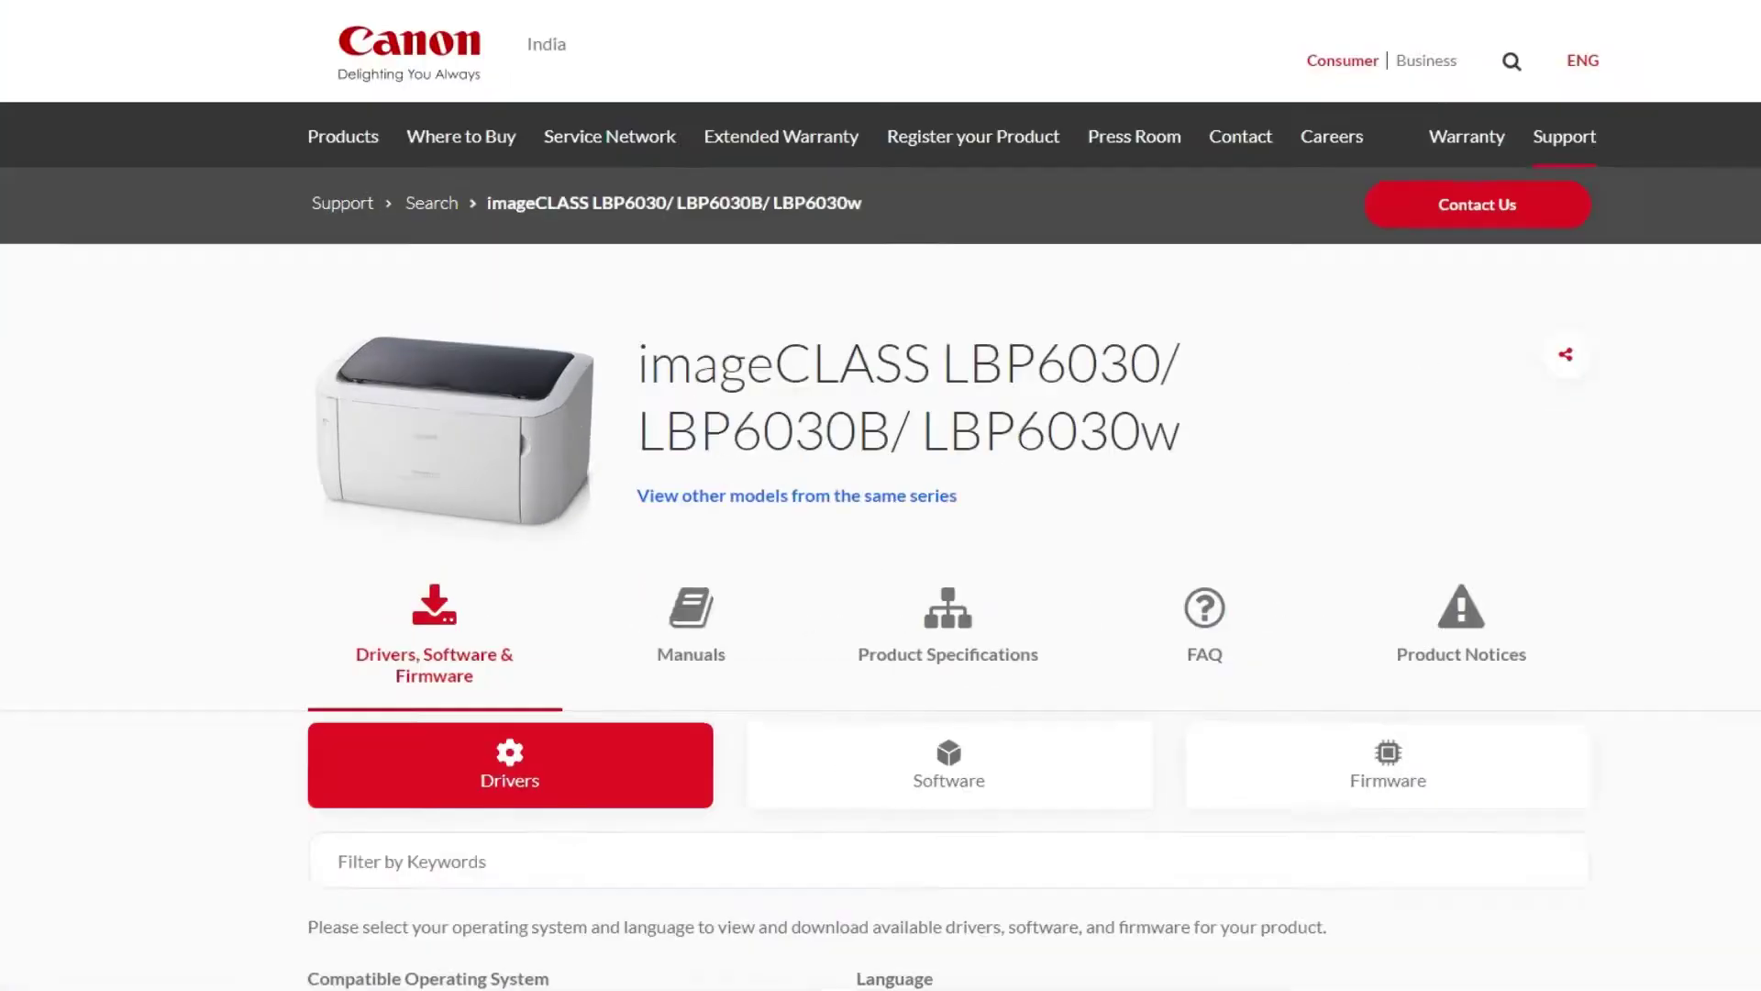
- Show the Drivers section with Windows 11 (Detected) kept as the operating system
left_click_drag(866, 382, 1027, 437)
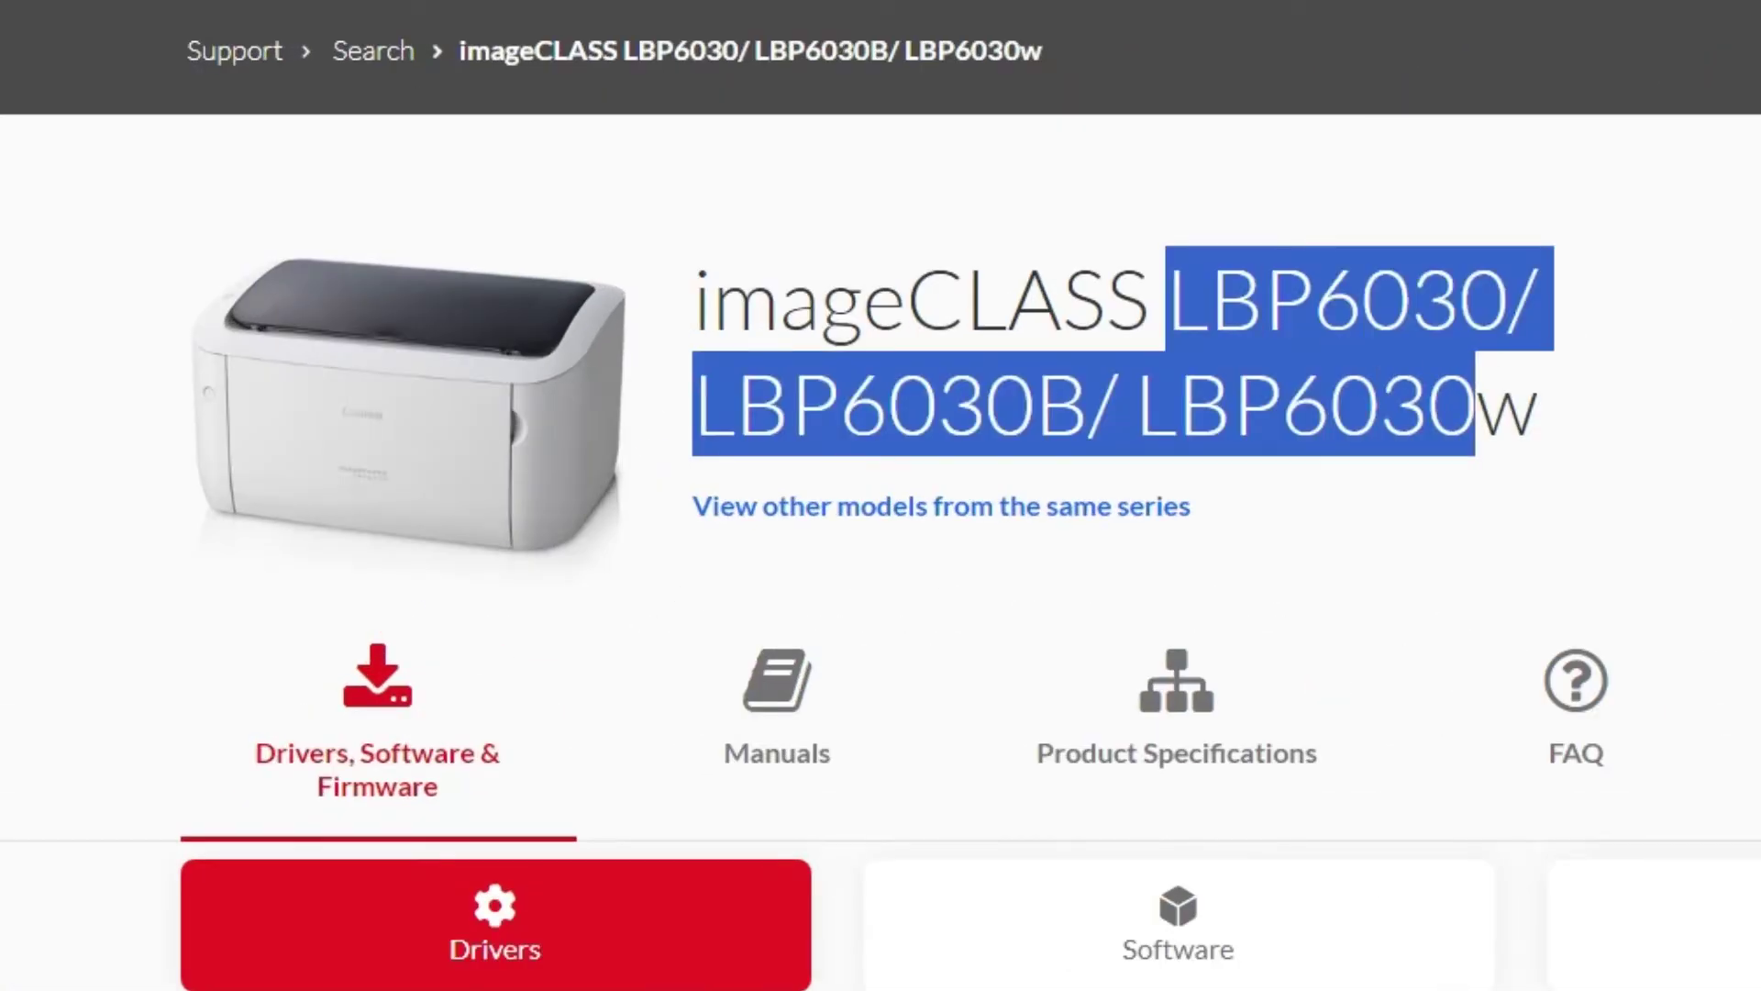
scroll(1389, 344, "down", 5)
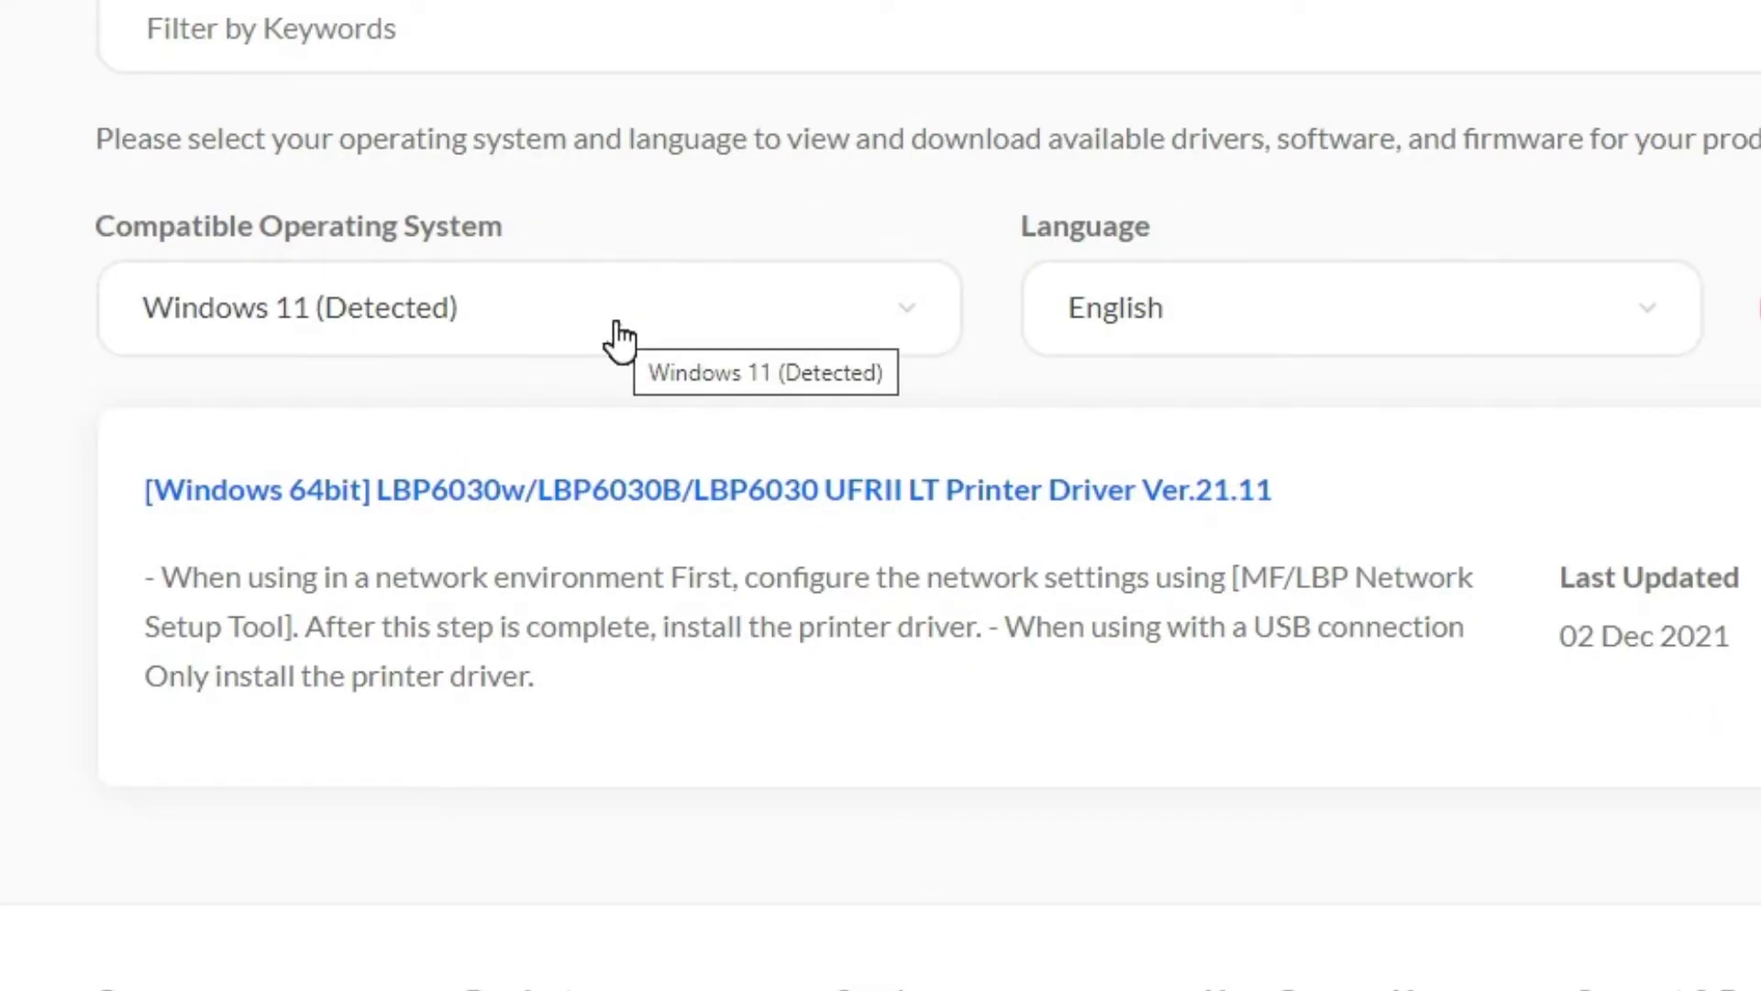
left_click(619, 342)
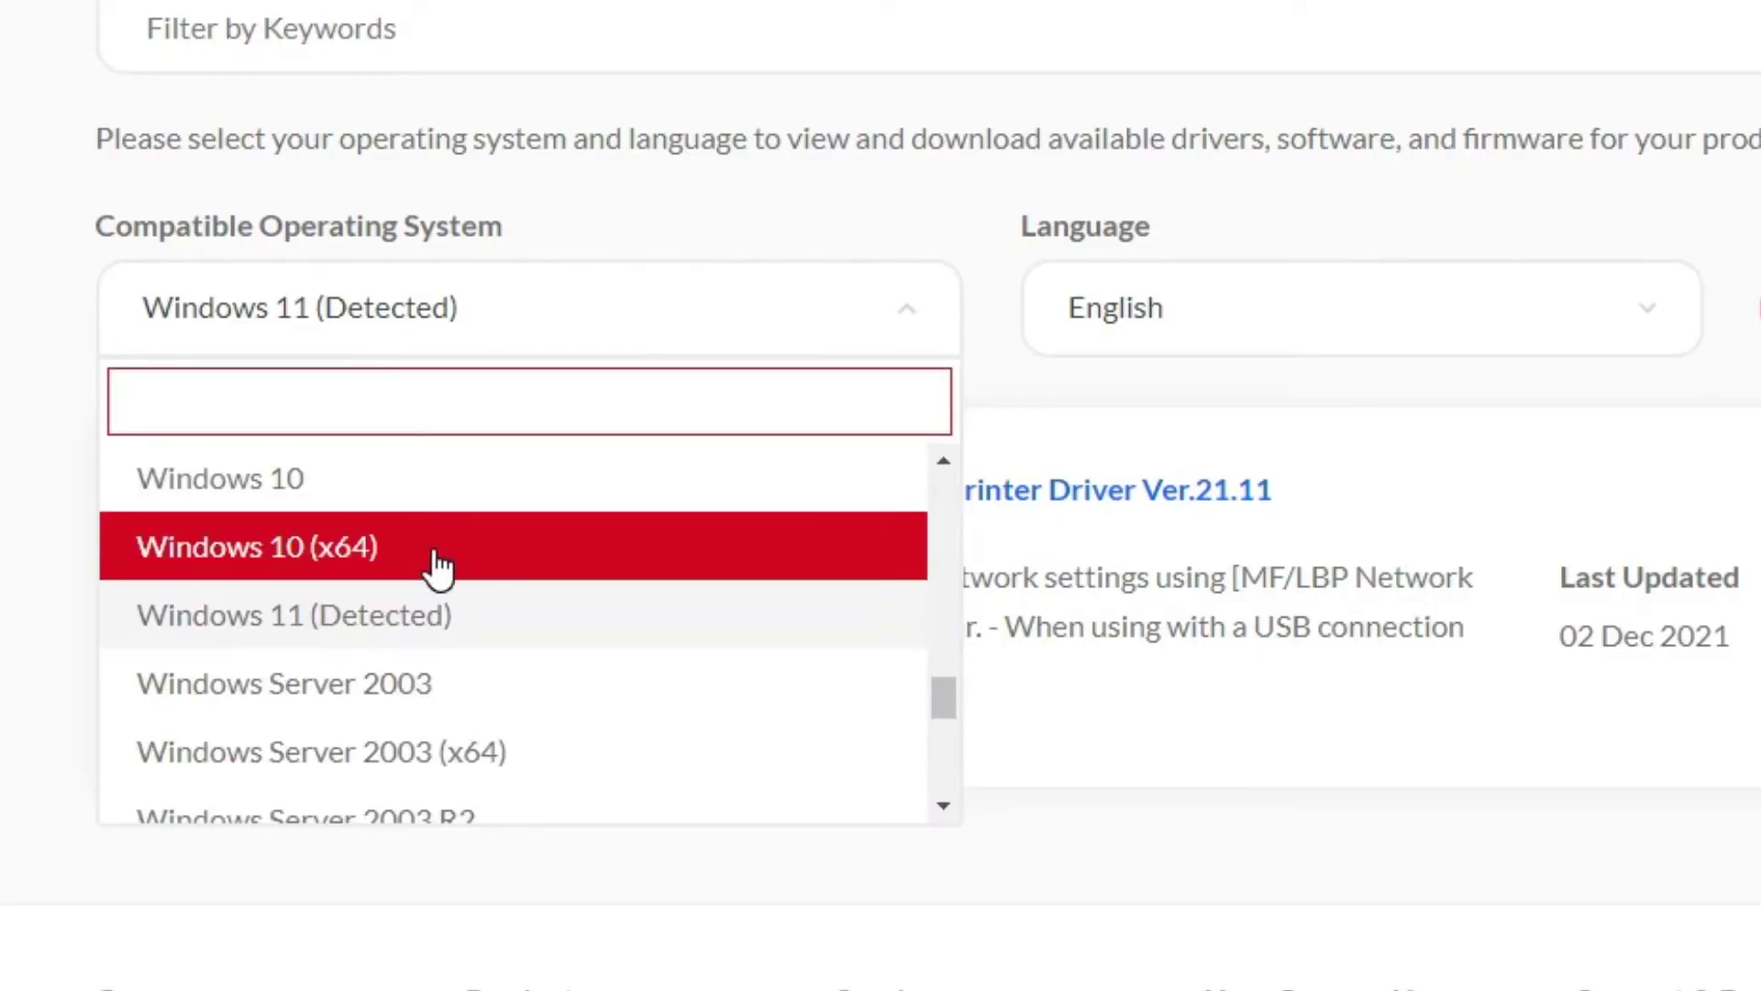
left_click(435, 633)
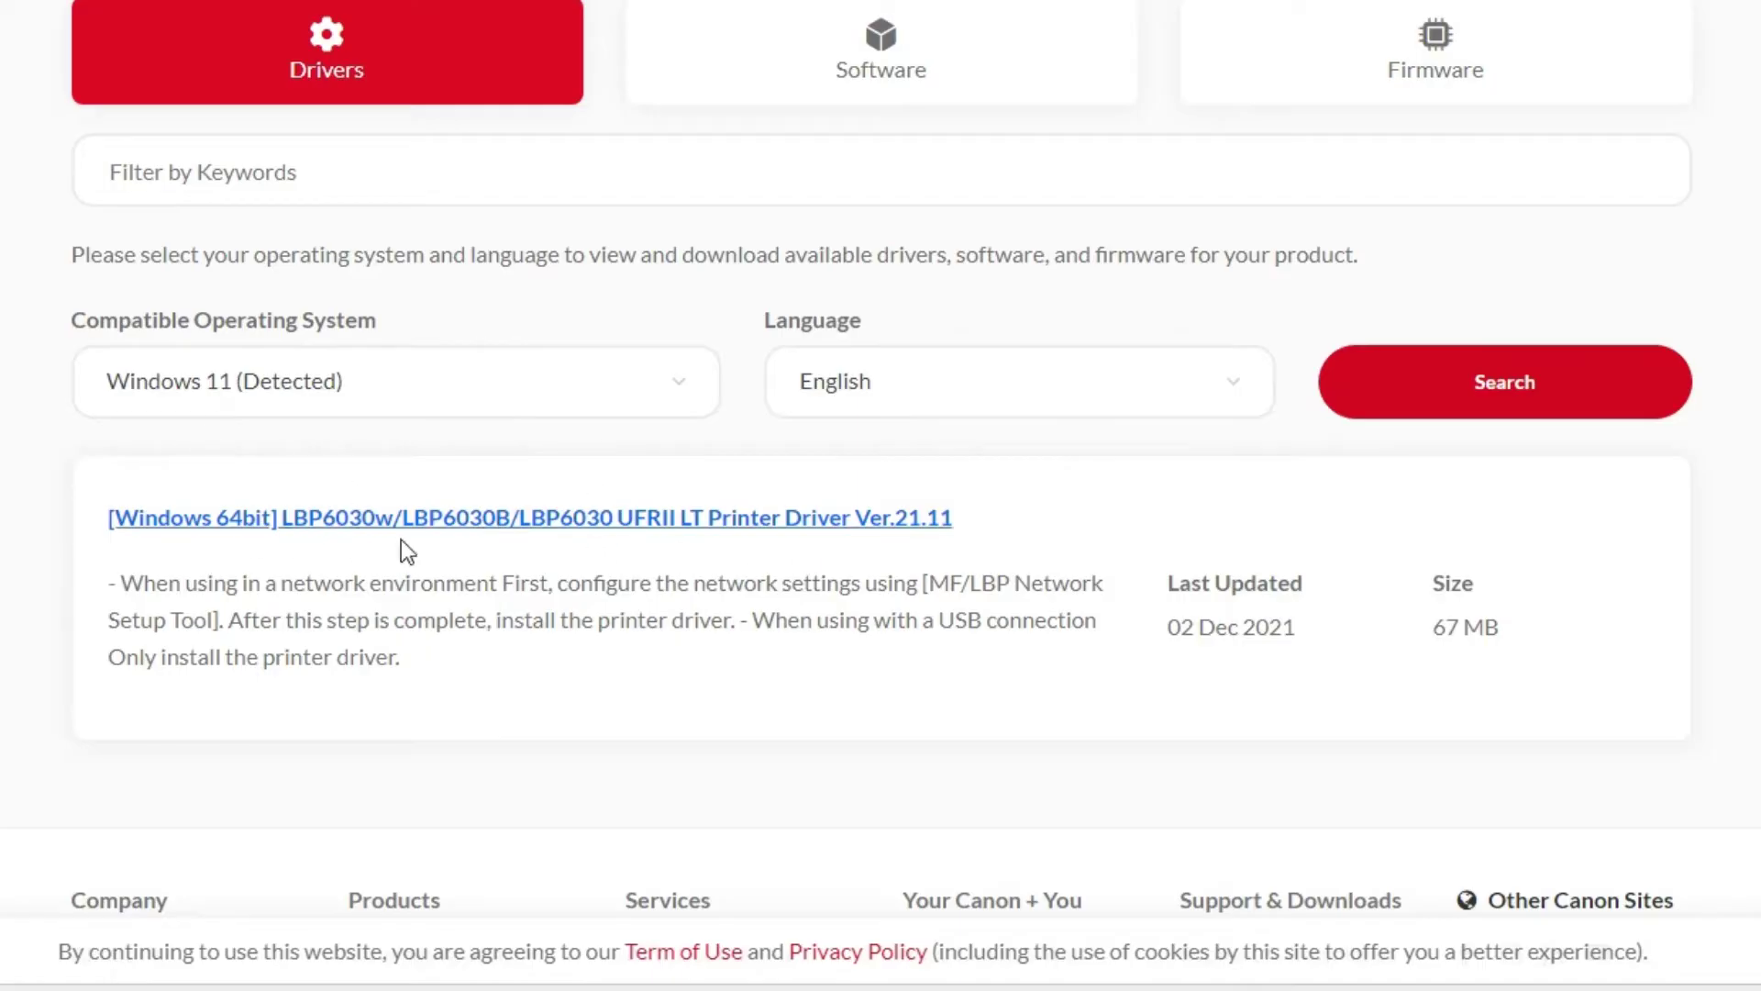
- Accept the EULA and download the UFRII LT driver LBP6030_V2111_WP_EN.exe (67.8 MB)
left_click(520, 532)
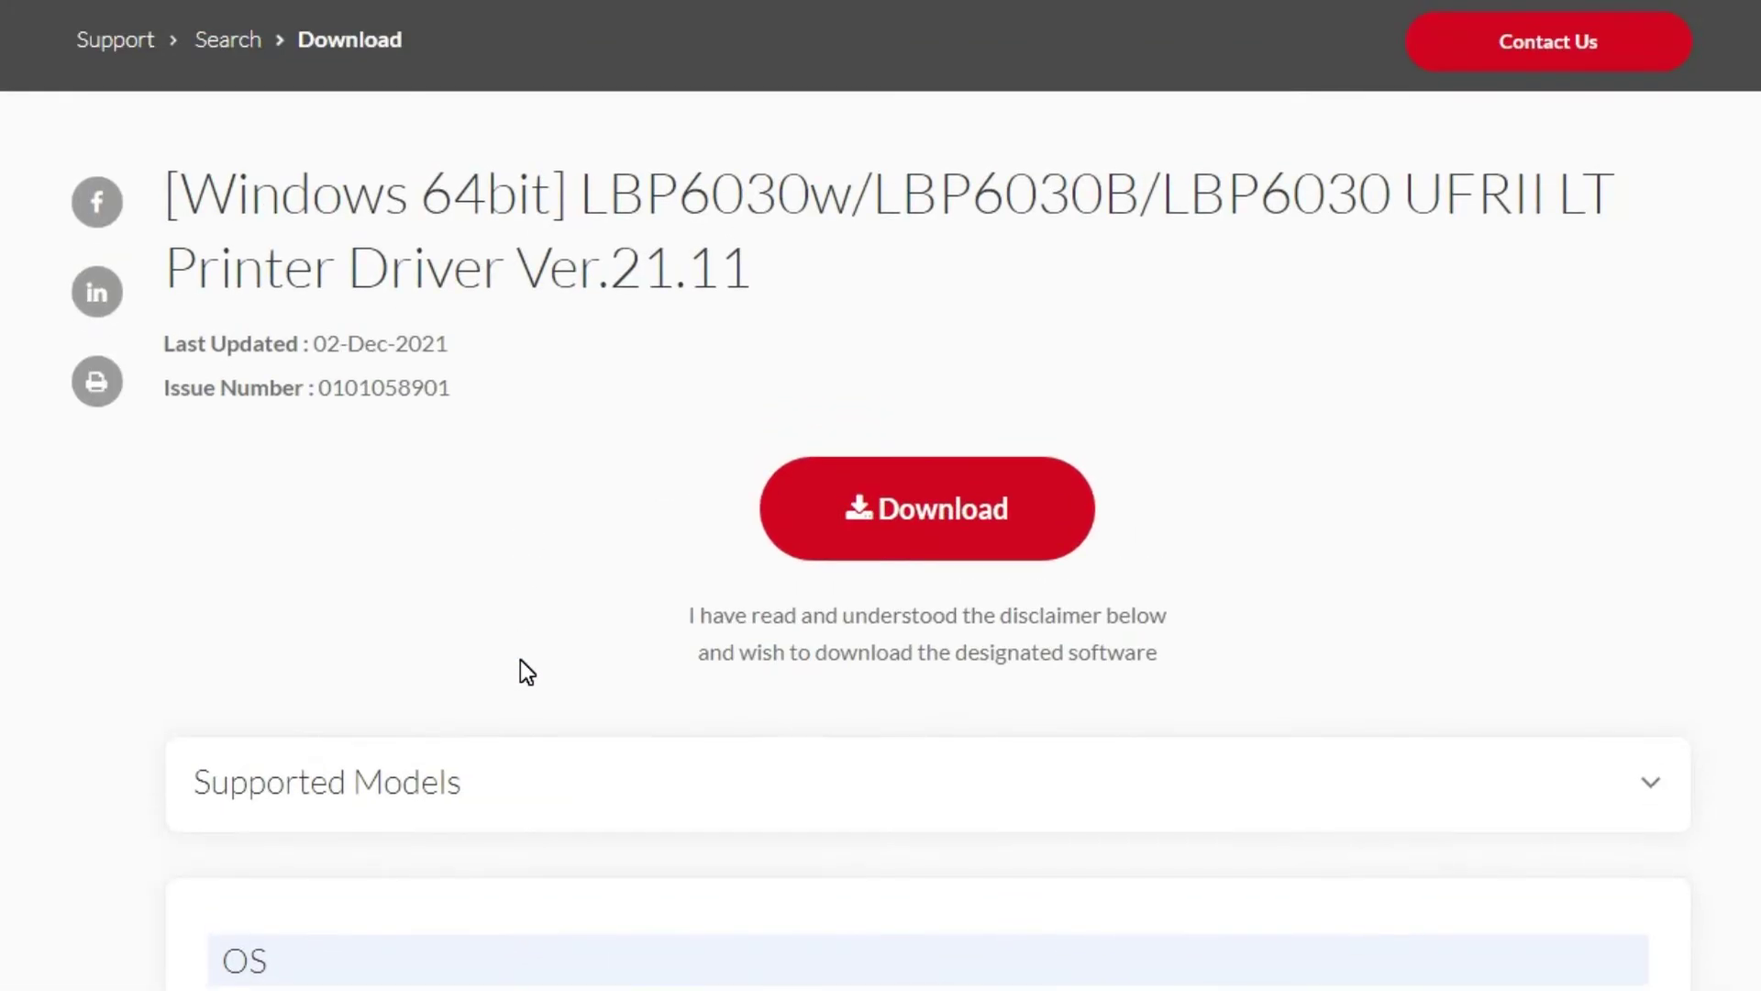
left_click(924, 516)
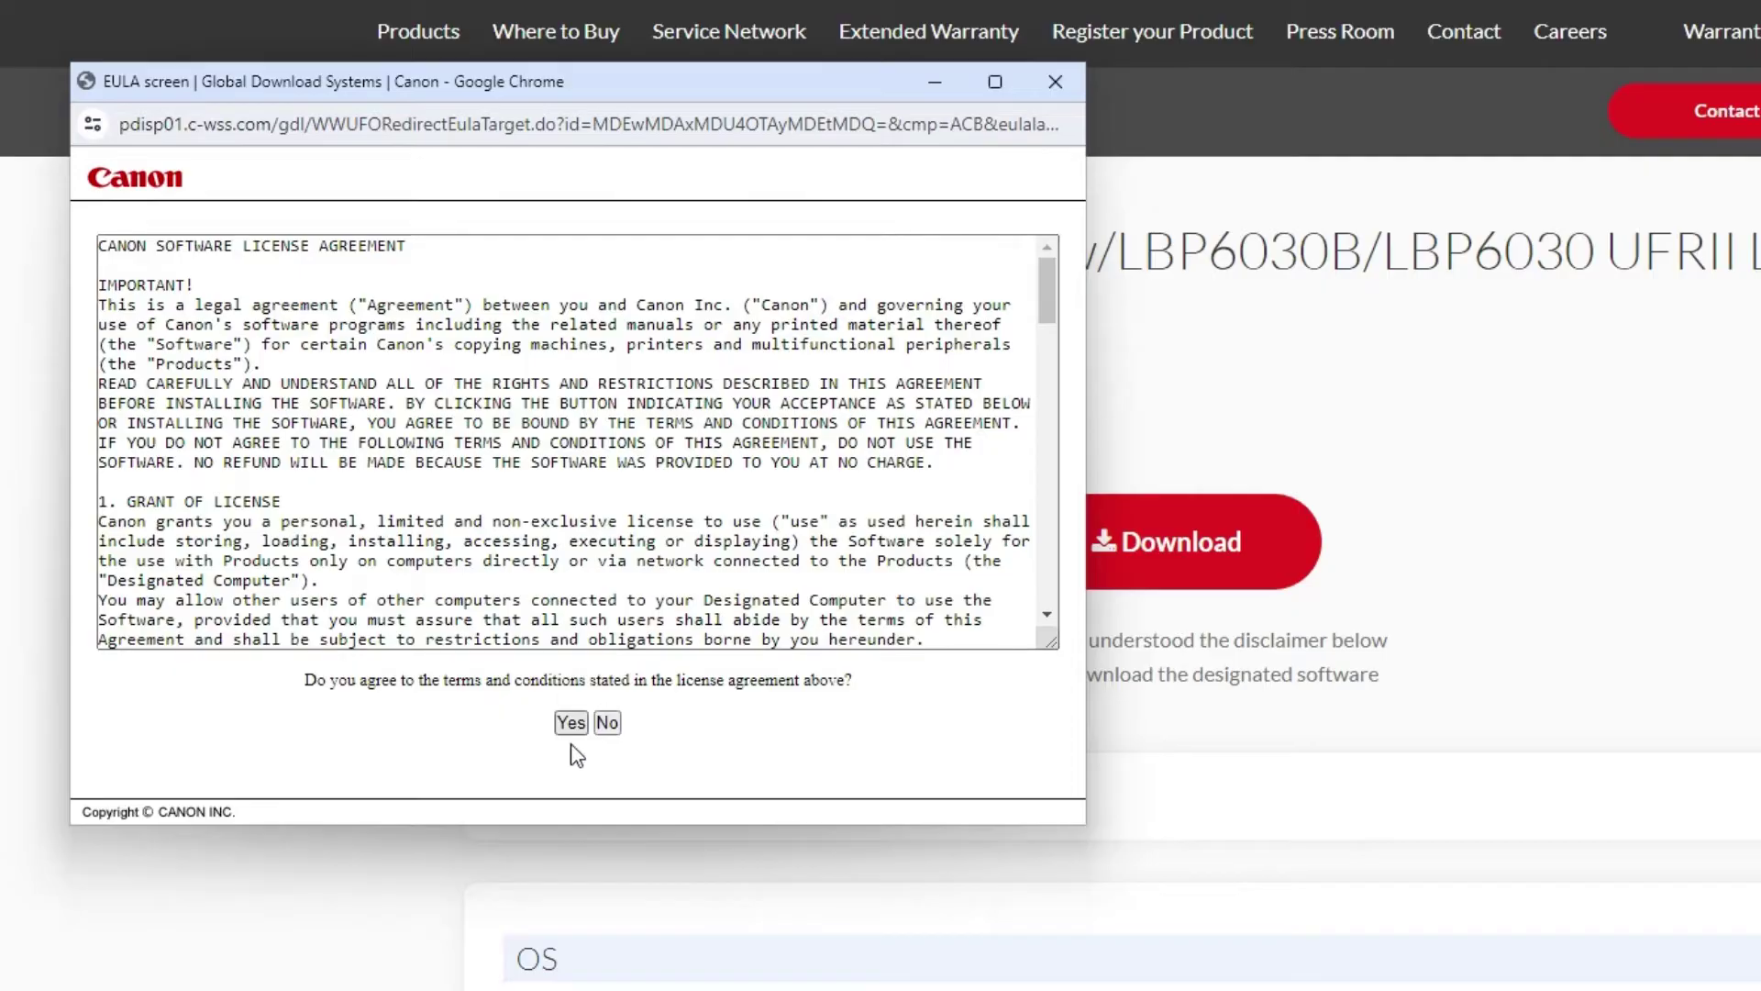
left_click_drag(1047, 289, 1046, 598)
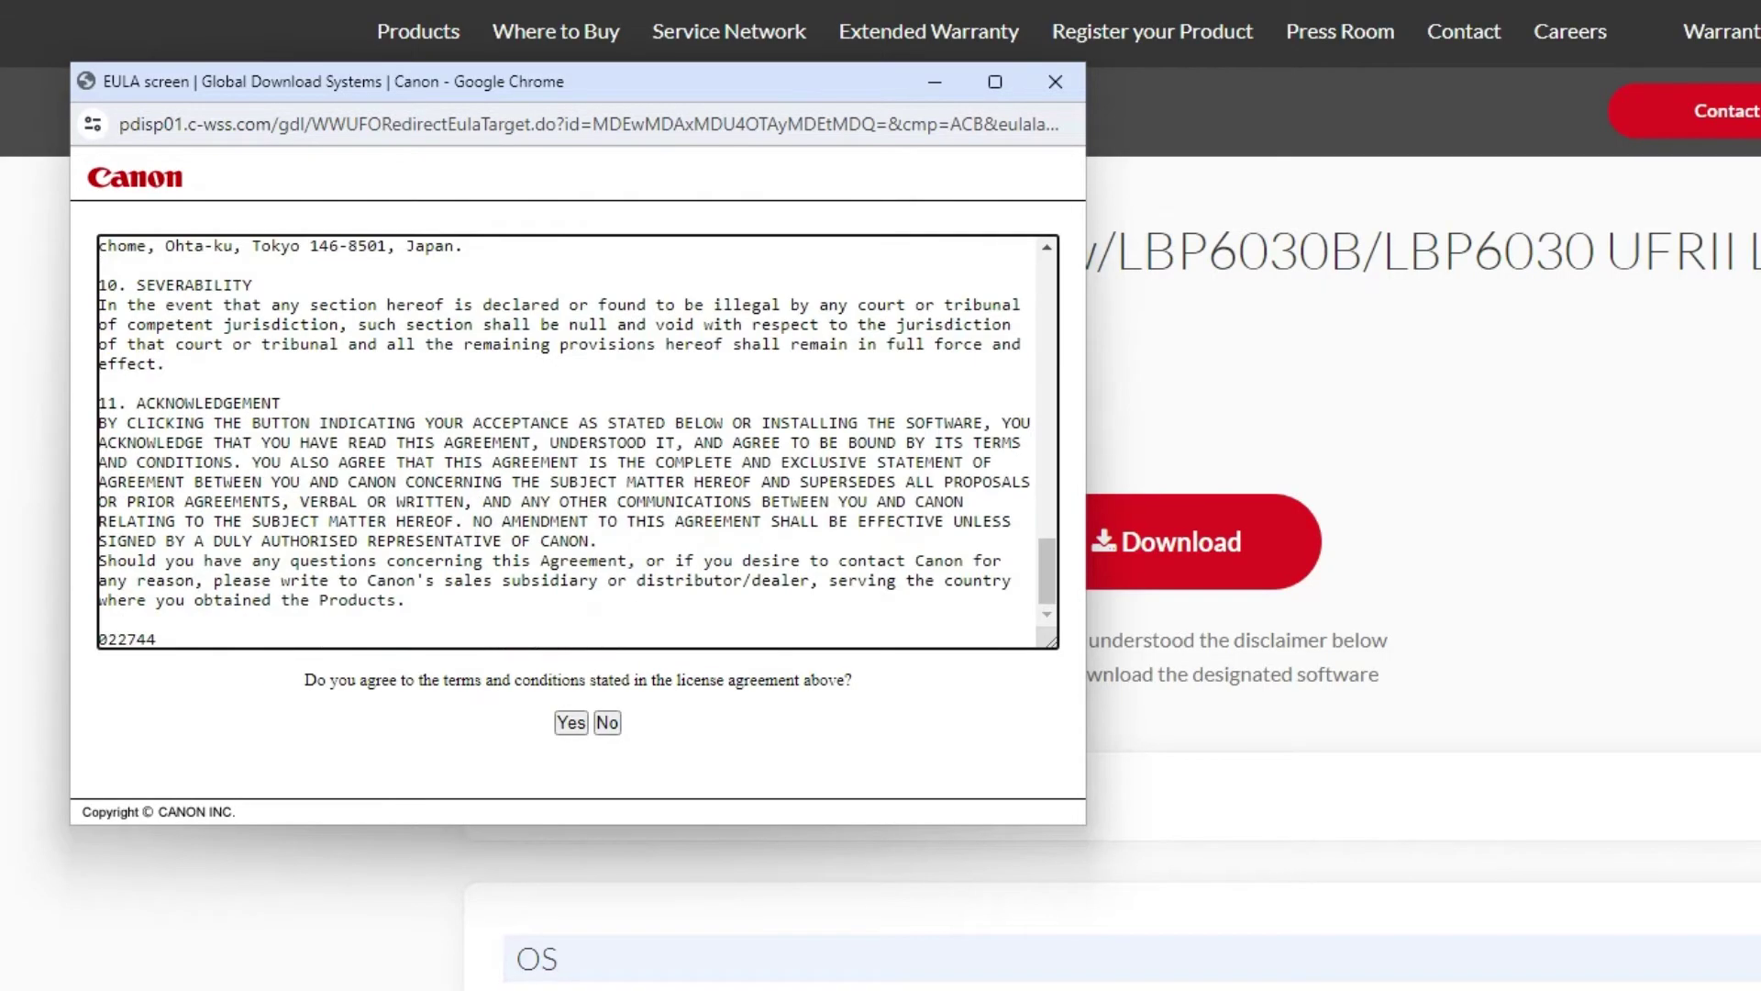
left_click(571, 723)
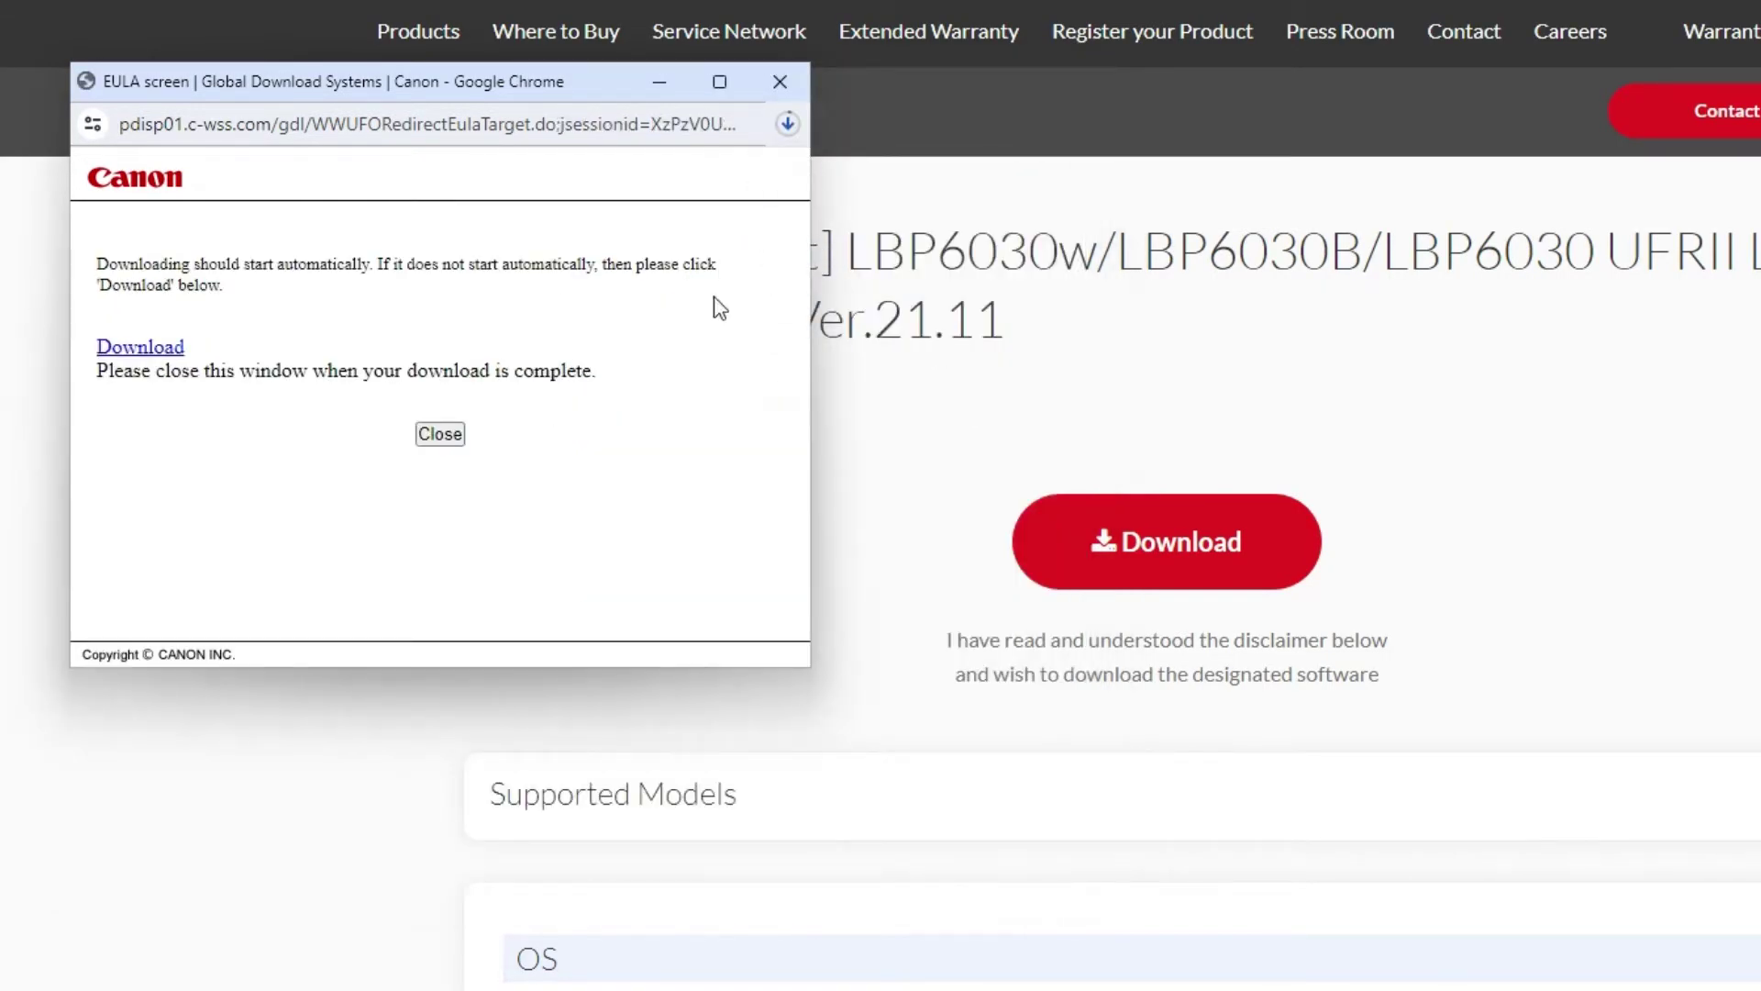
left_click(798, 133)
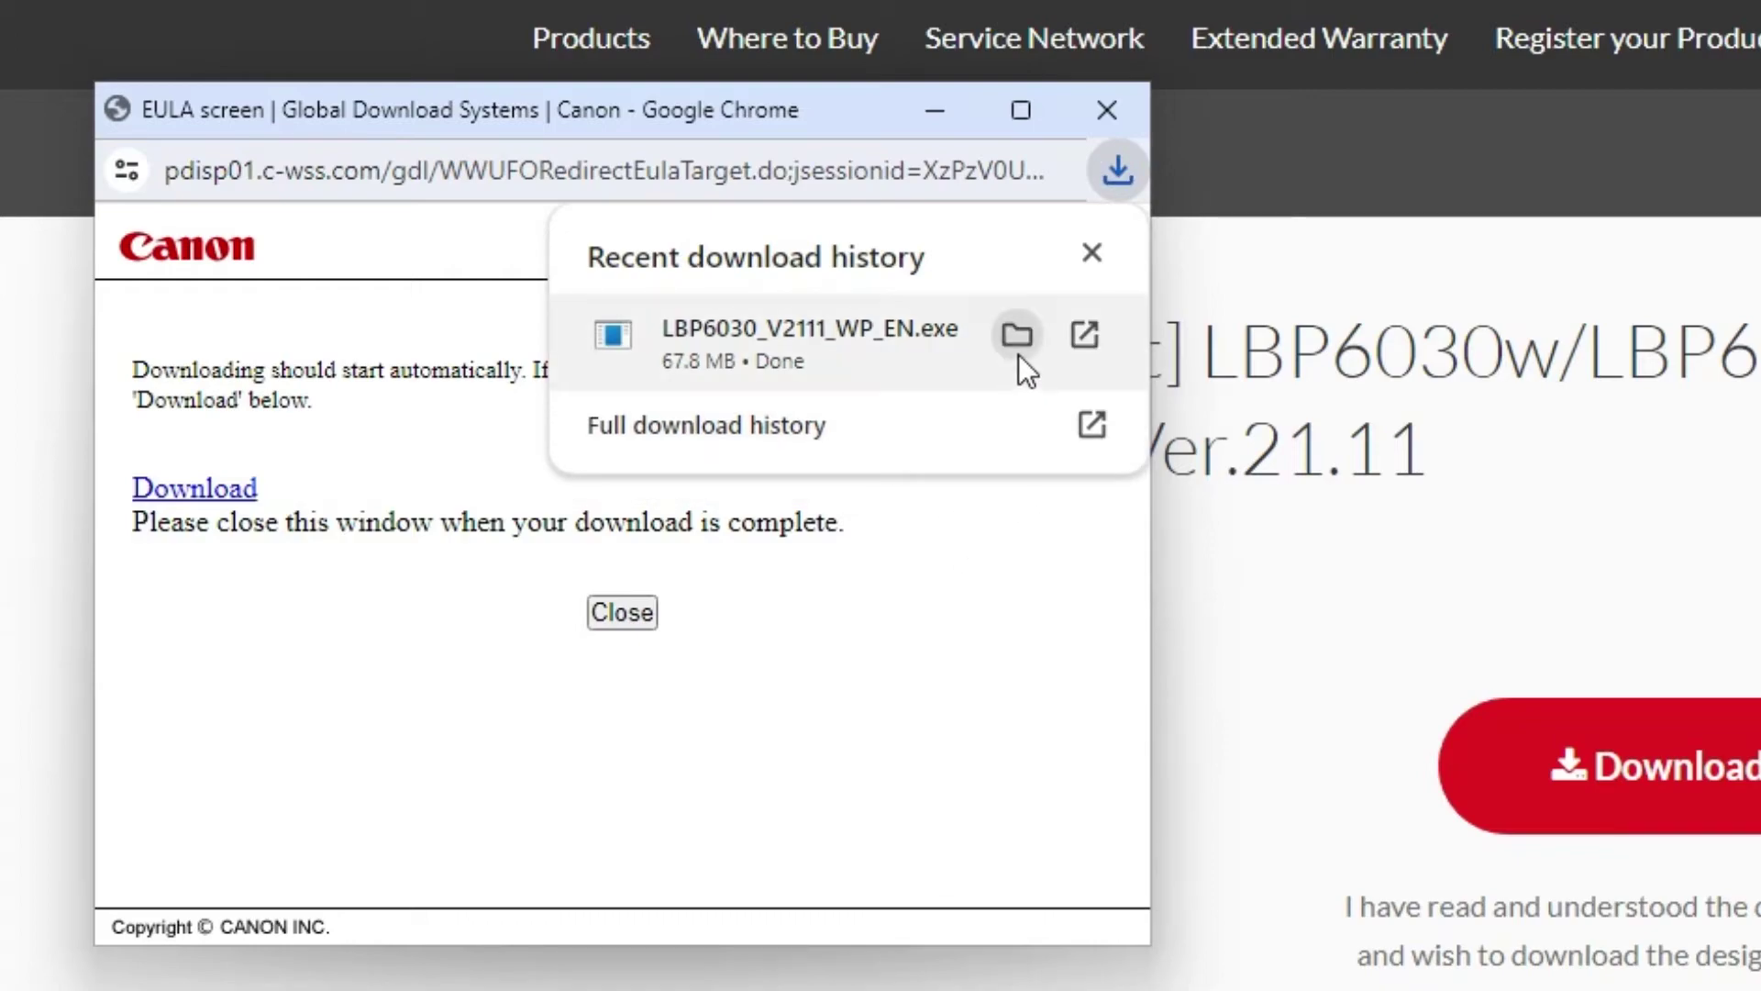
- Move LBP6030_V2111_WP_EN from the Downloads folder onto the desktop and close Explorer
left_click(1017, 336)
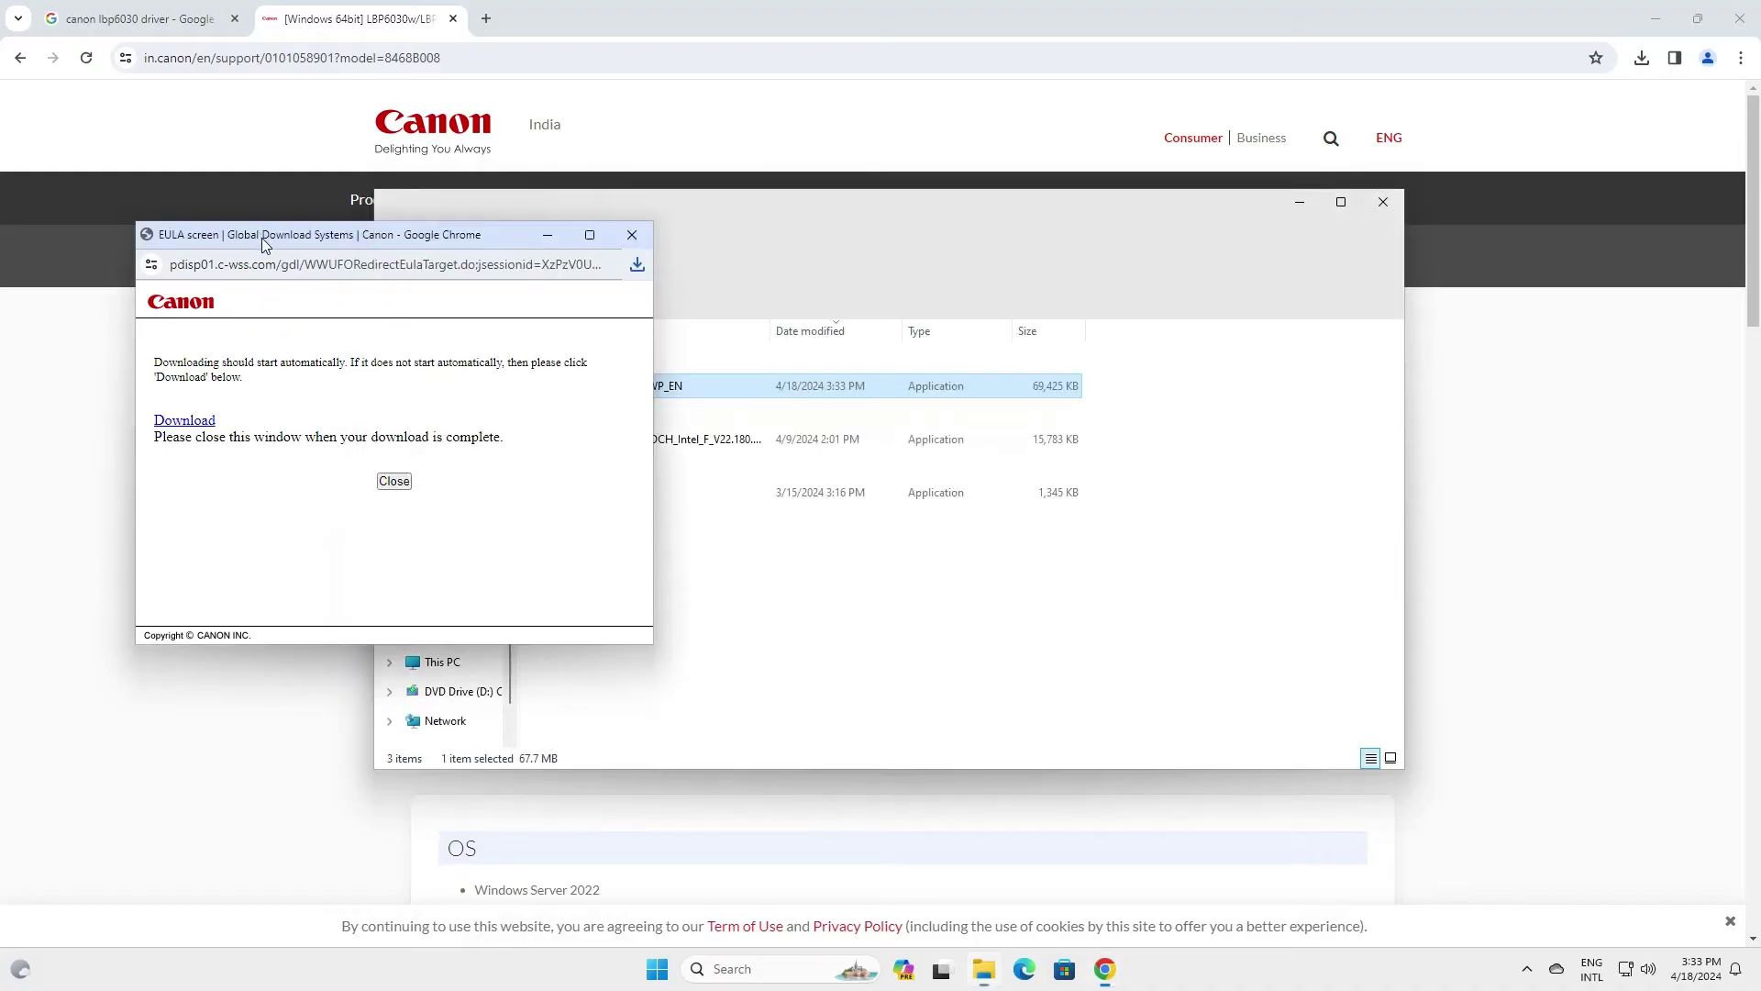
left_click(633, 234)
left_click(1299, 204)
left_click(1671, 30)
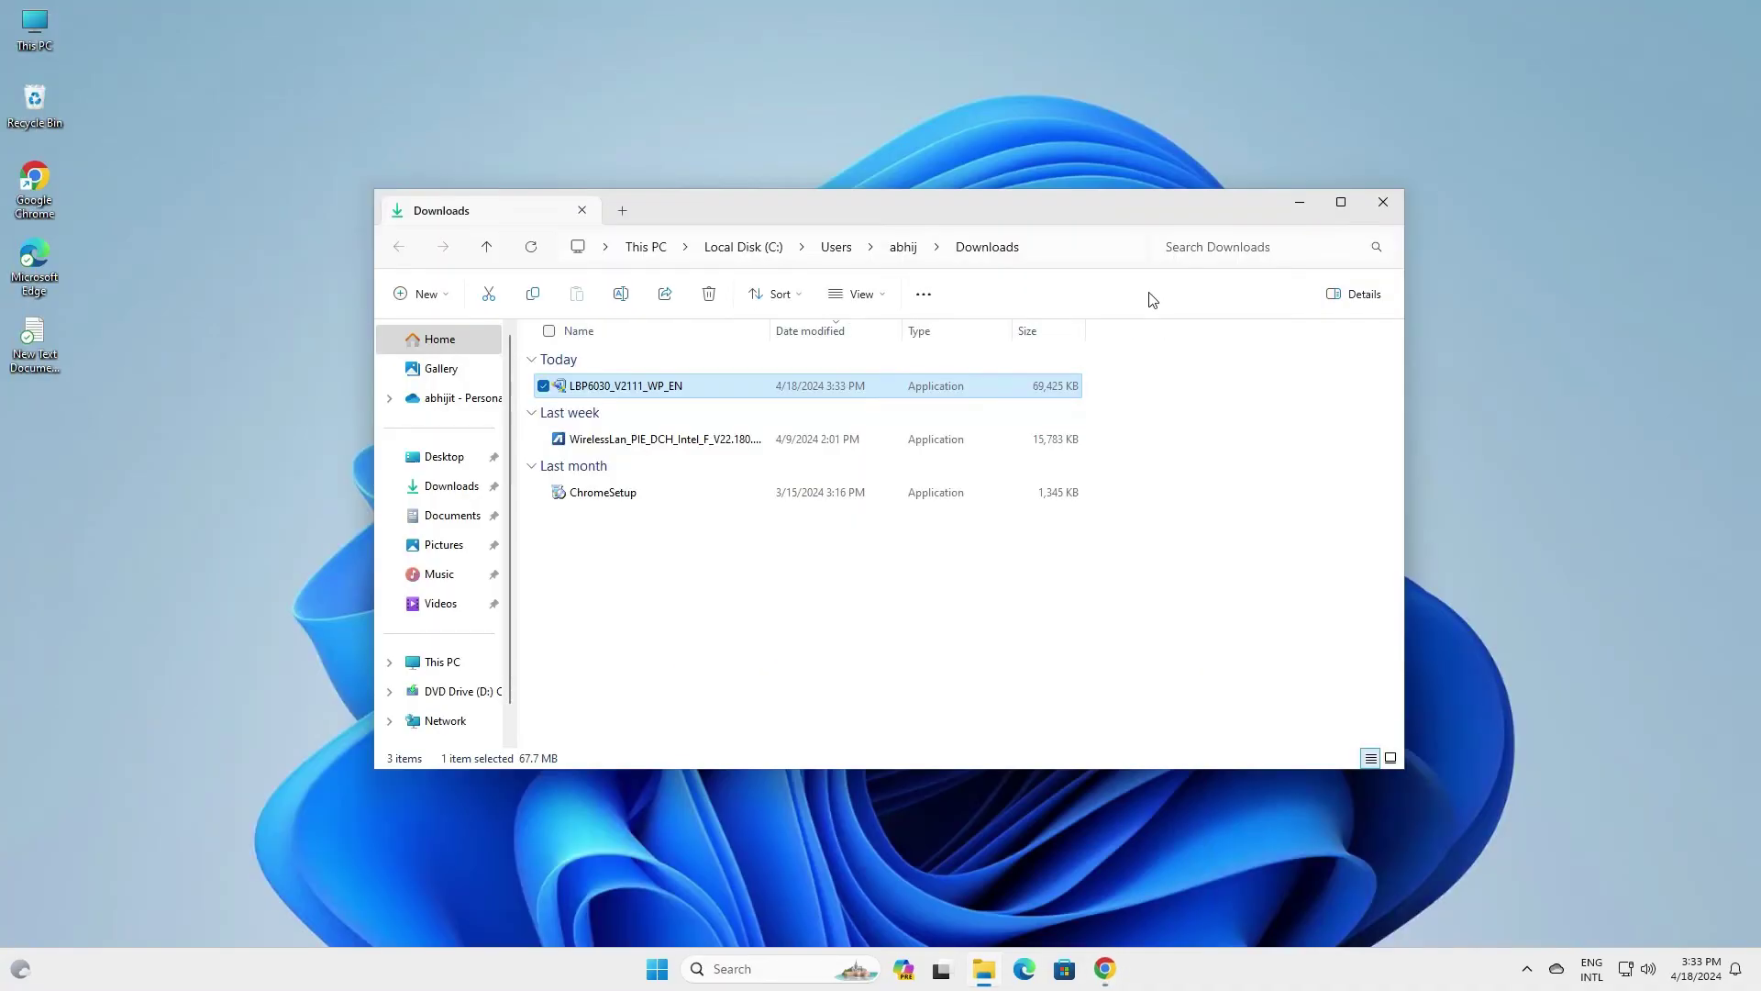
left_click_drag(600, 396, 37, 443)
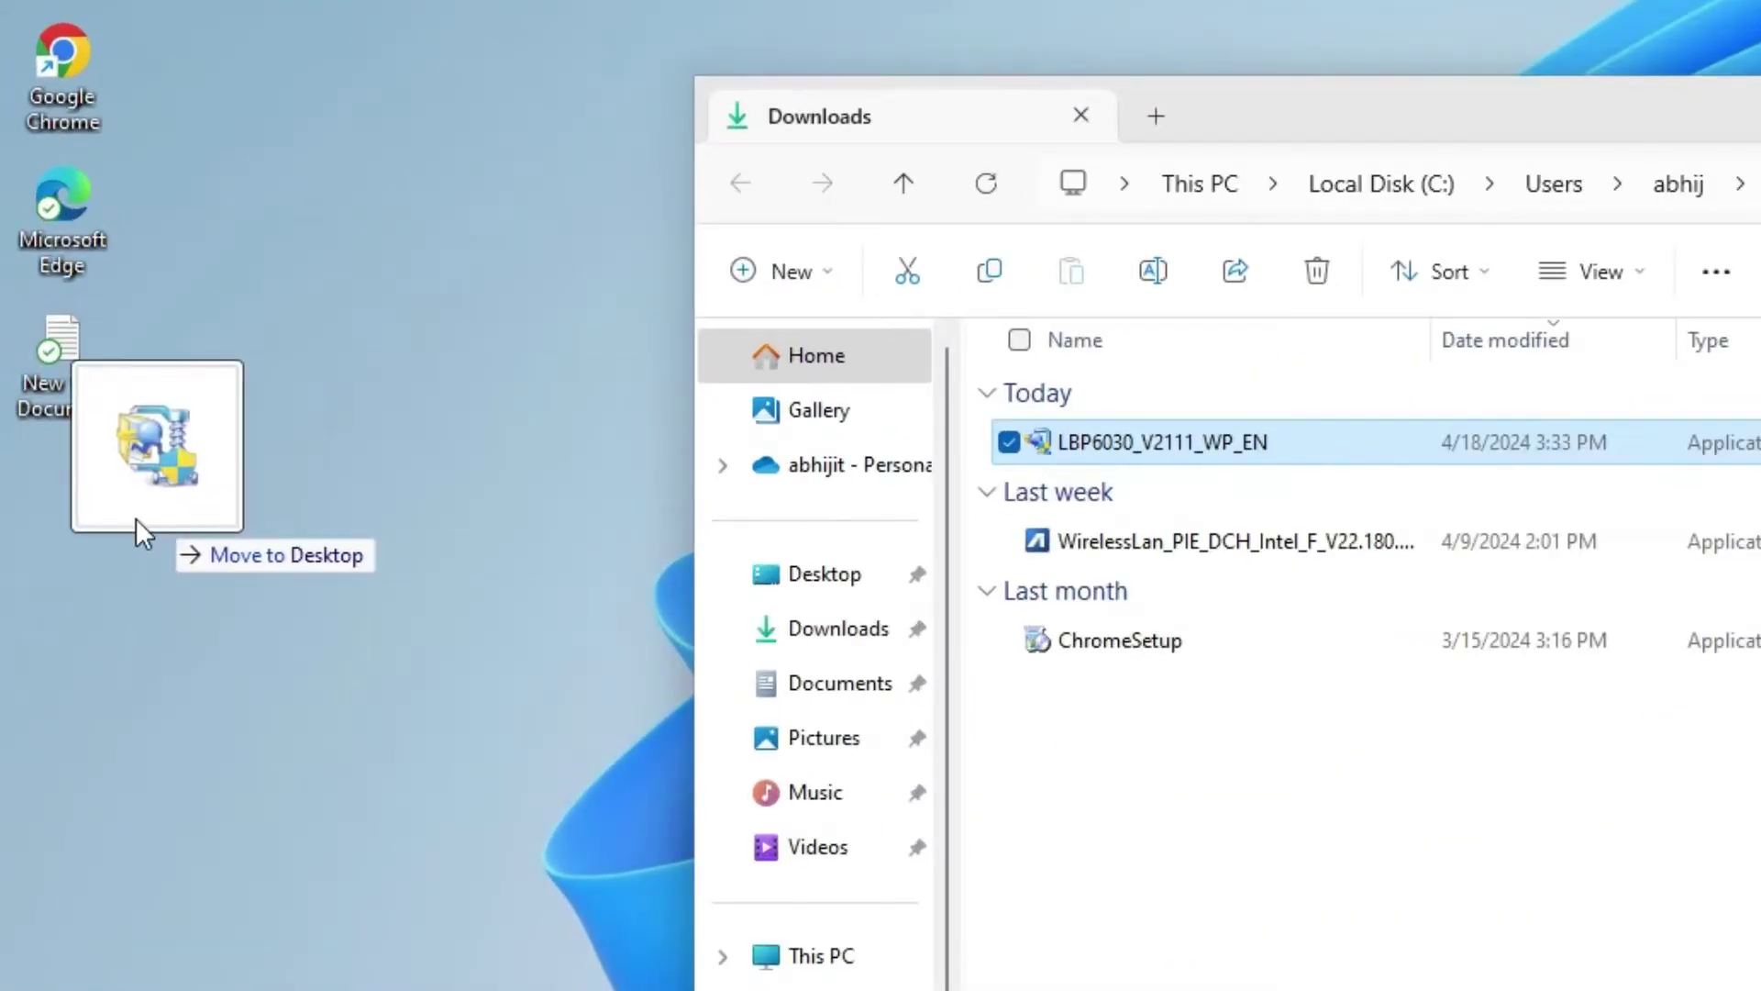
left_click_drag(142, 530, 99, 562)
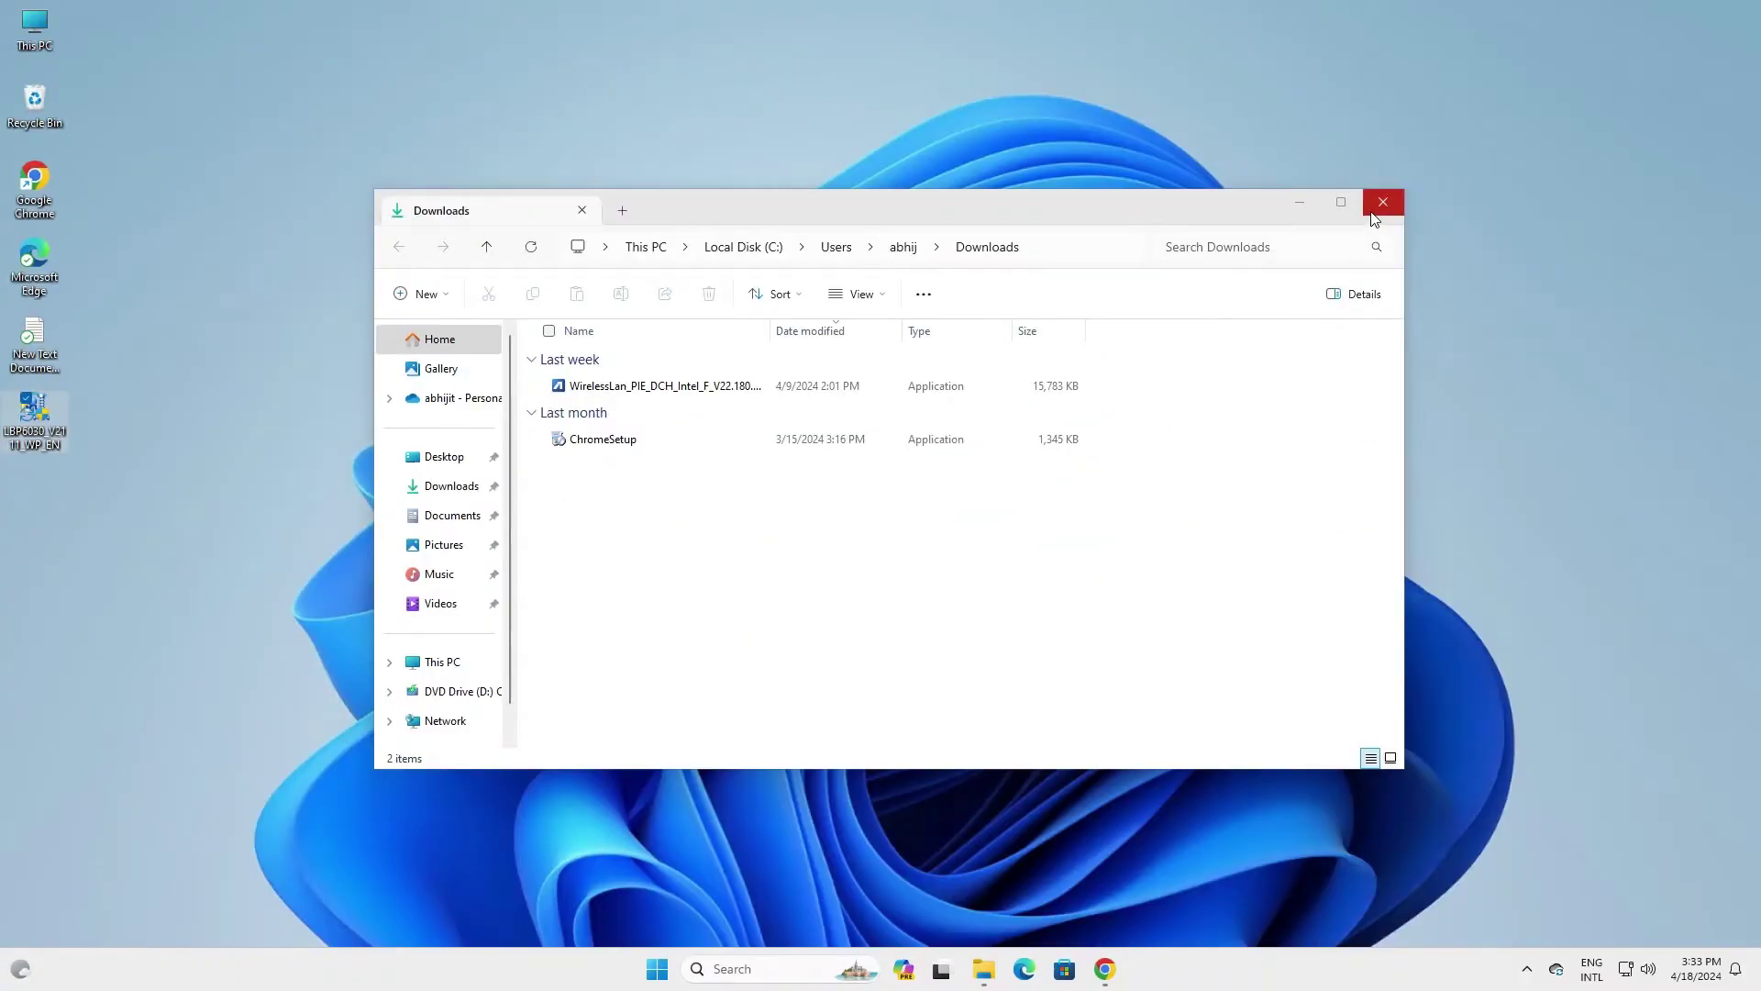
left_click(1374, 214)
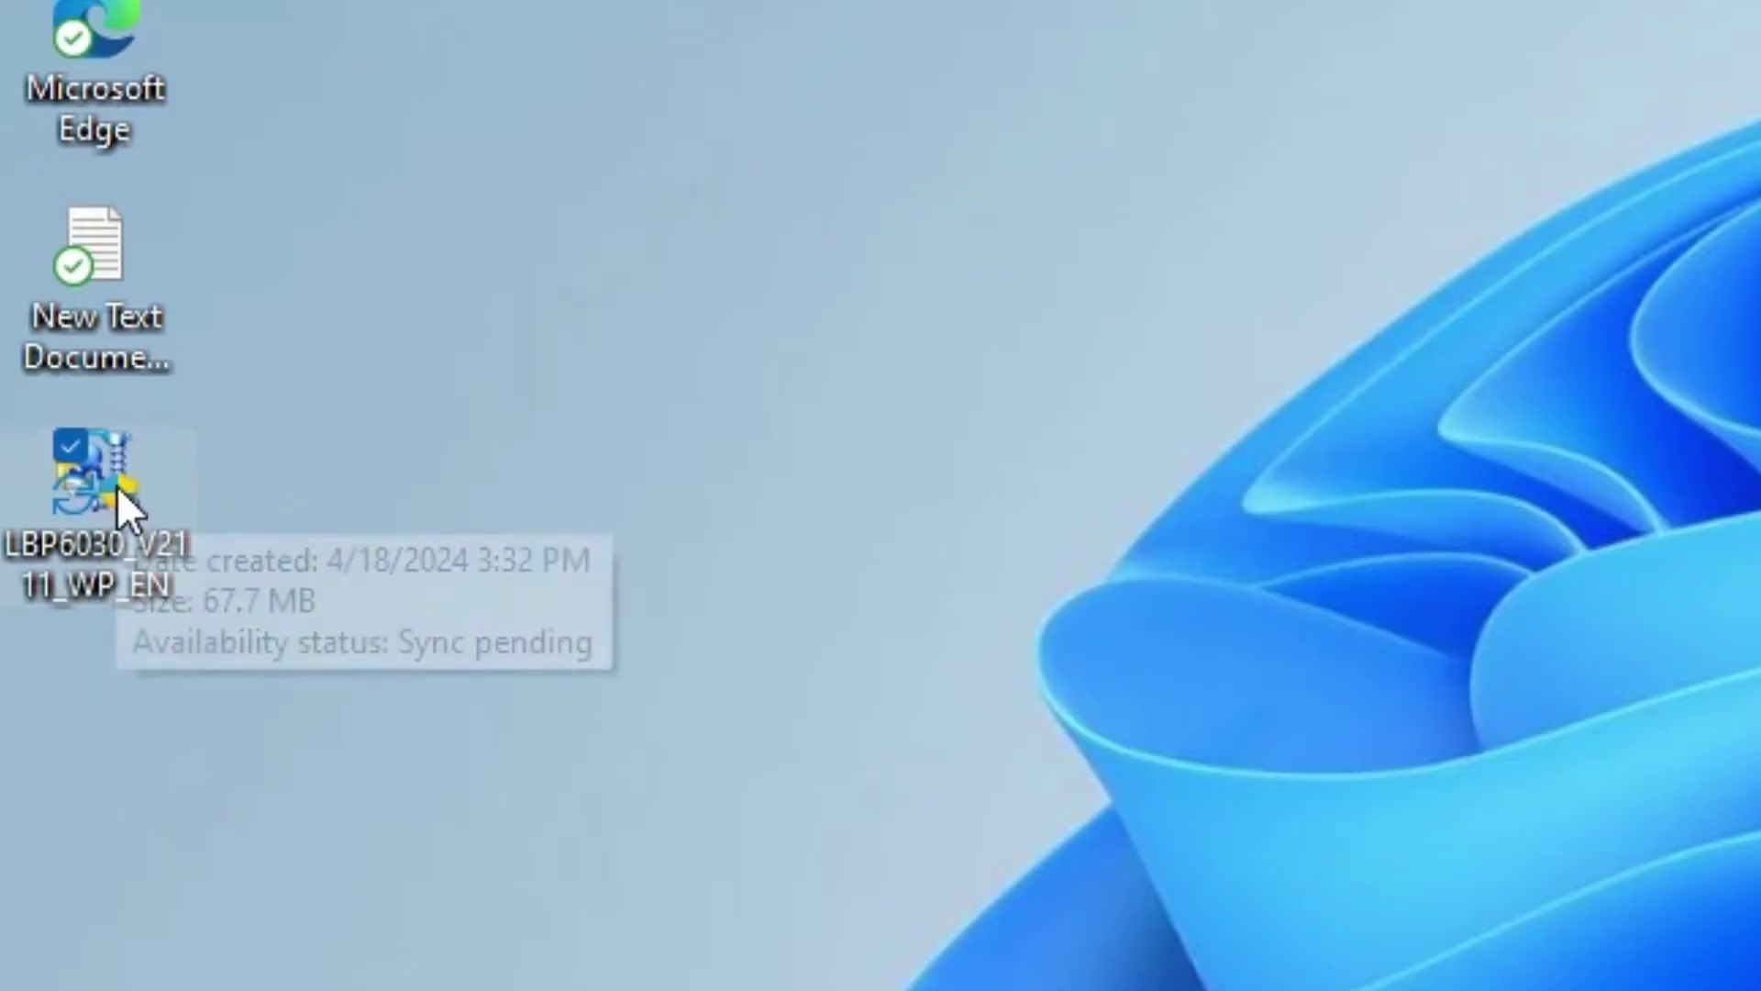
- Extract the installer with WinRAR into a new desktop folder LBP6030_V2111_WP_EN
right_click(119, 488)
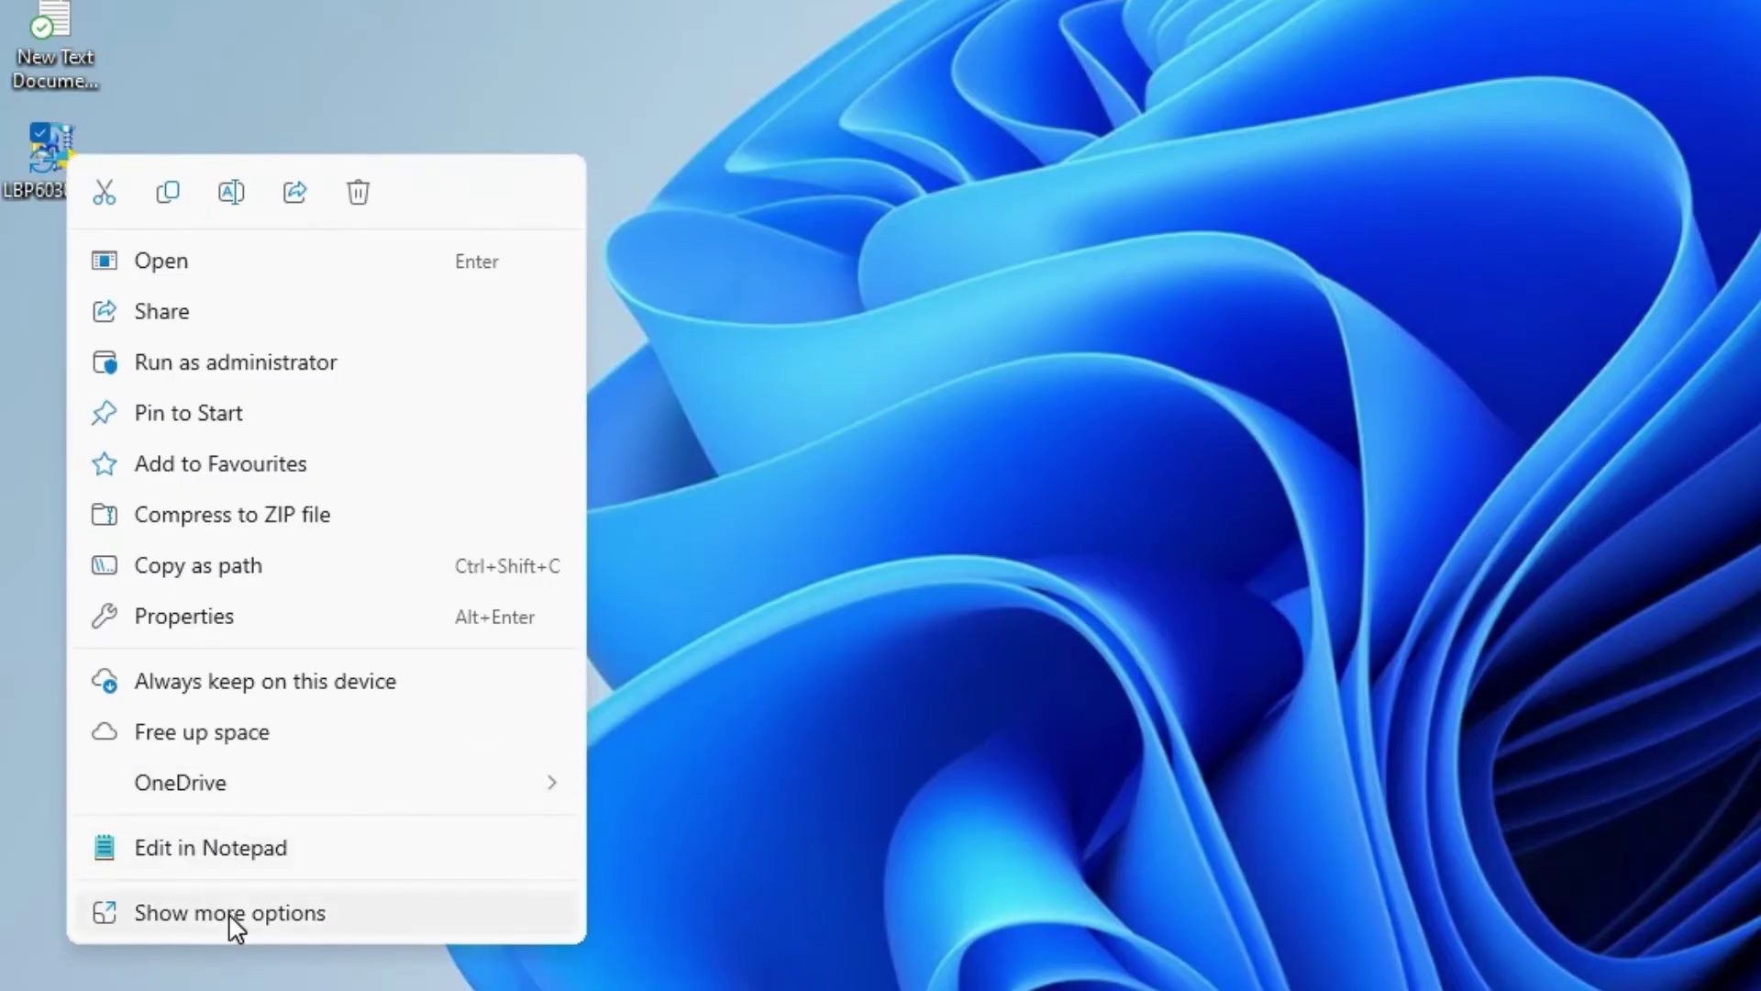
left_click(229, 912)
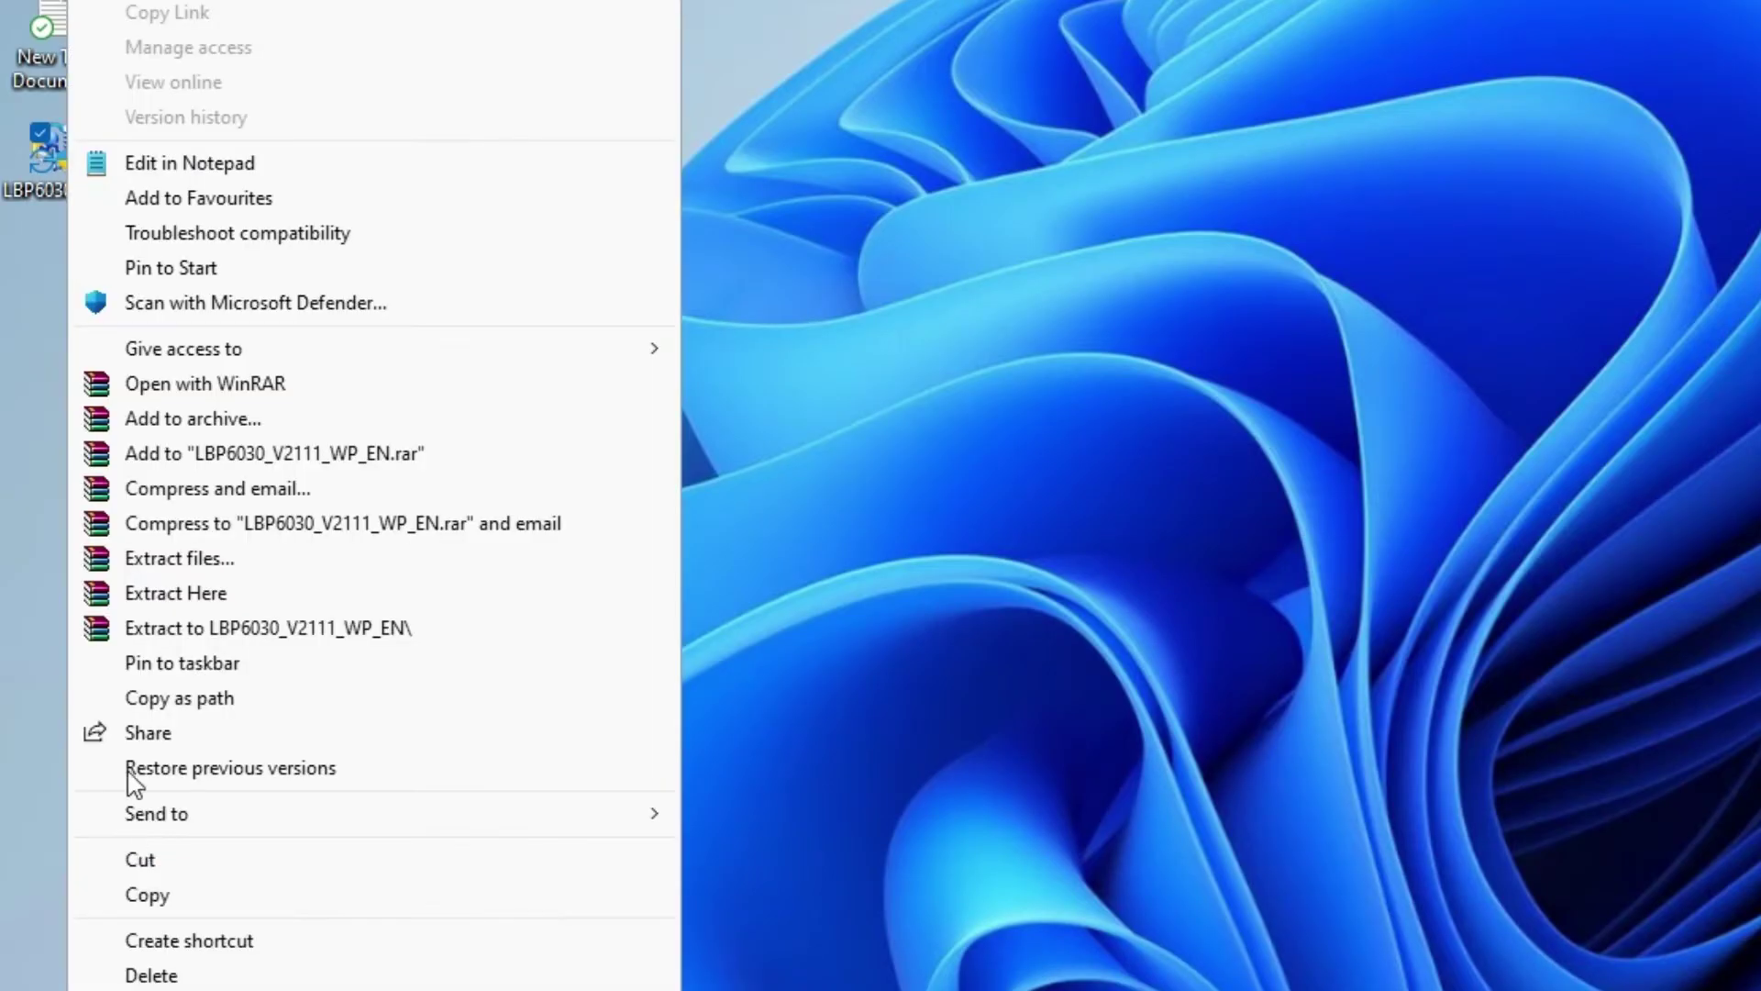
left_click(246, 555)
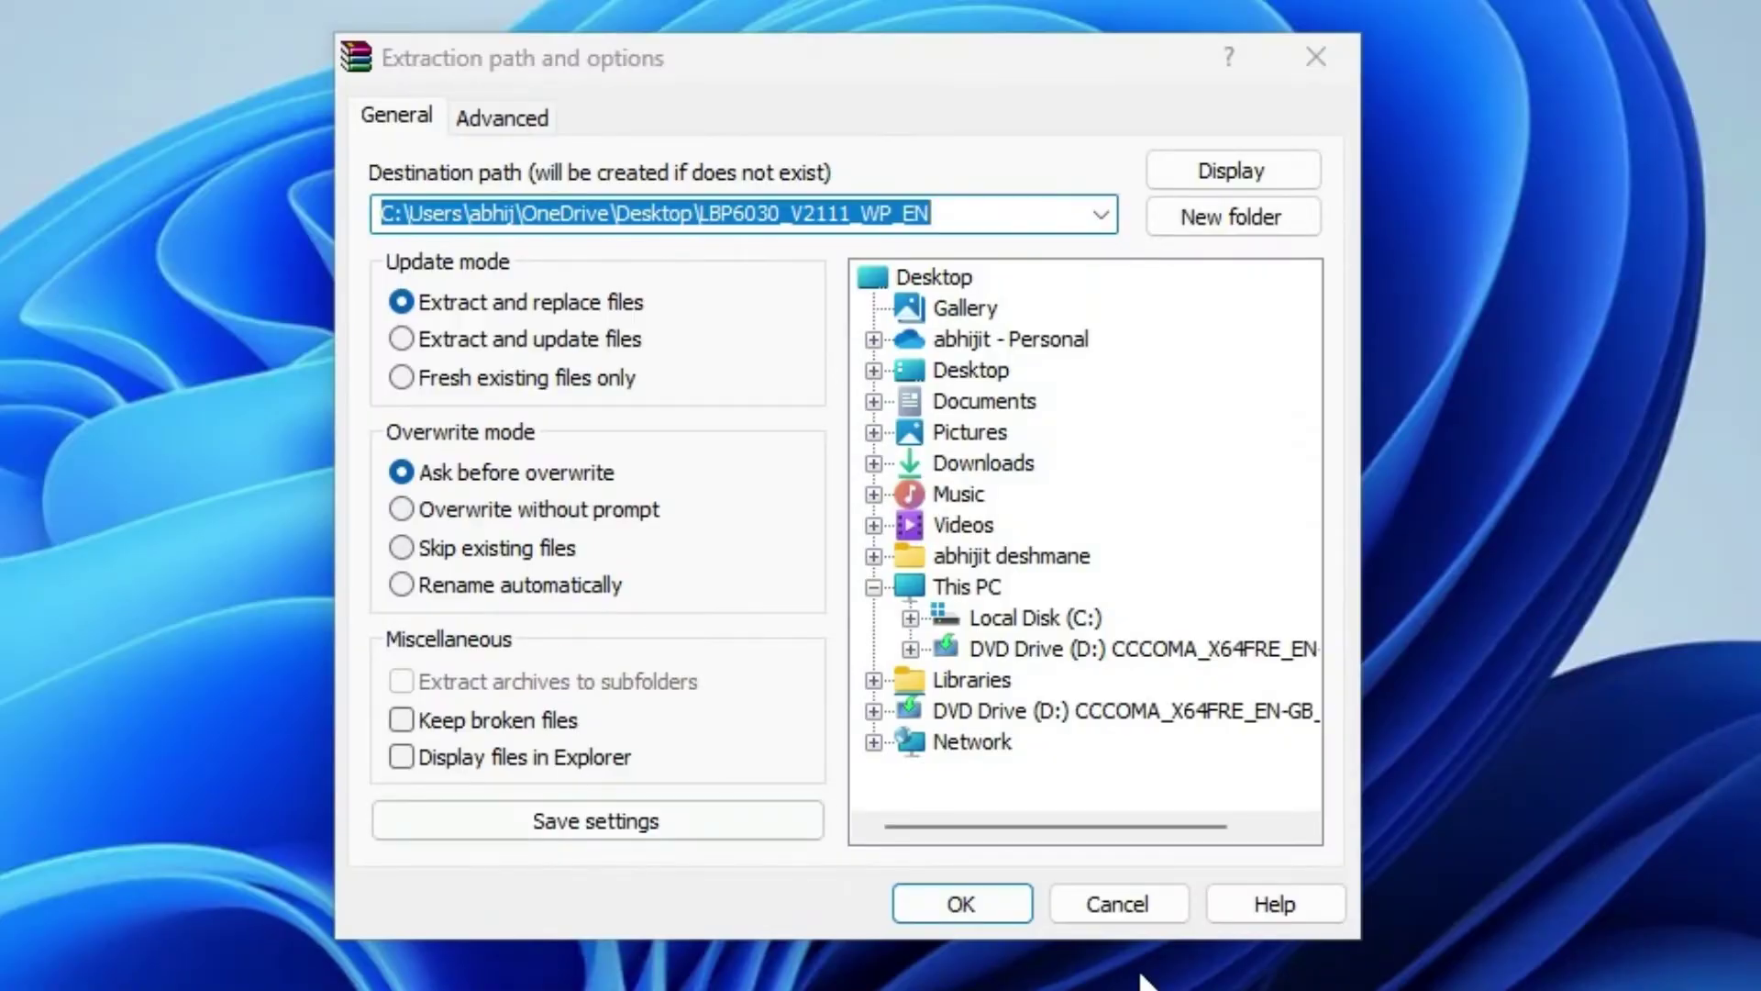
left_click(988, 905)
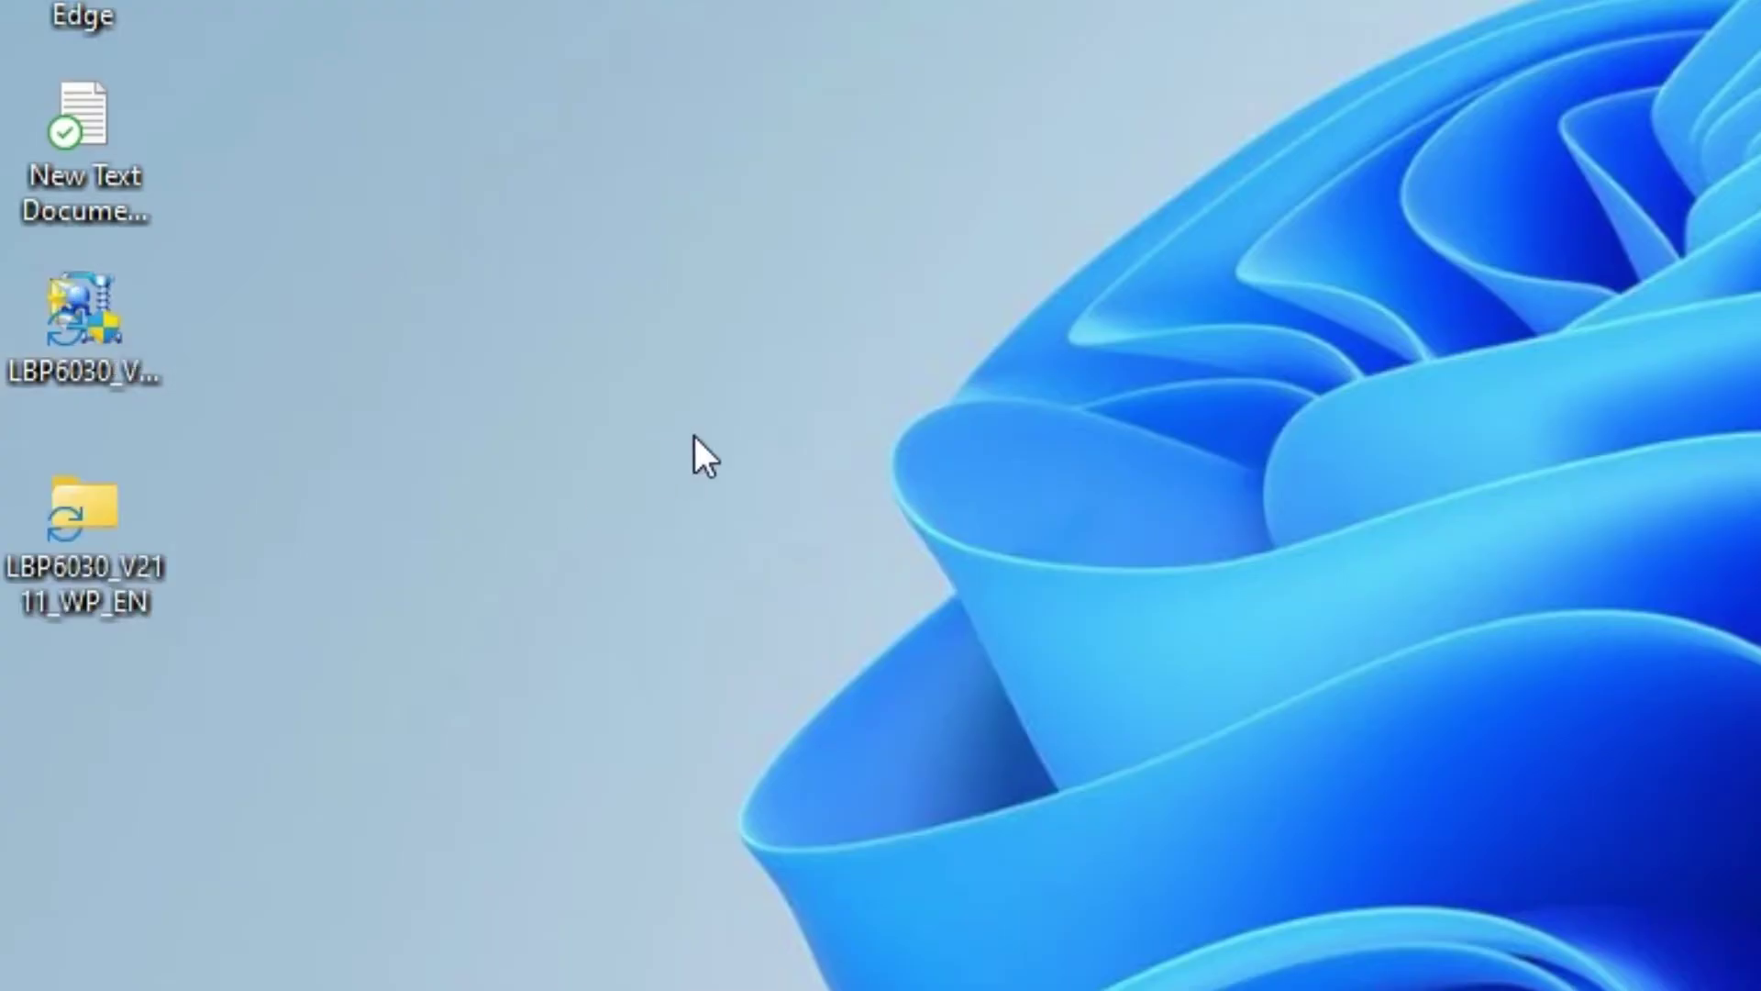
- Open LBP6030_V2111_WP_EN and go into UFRII > uk_eng > x64 > Driver
left_click(108, 521)
double_click(100, 525)
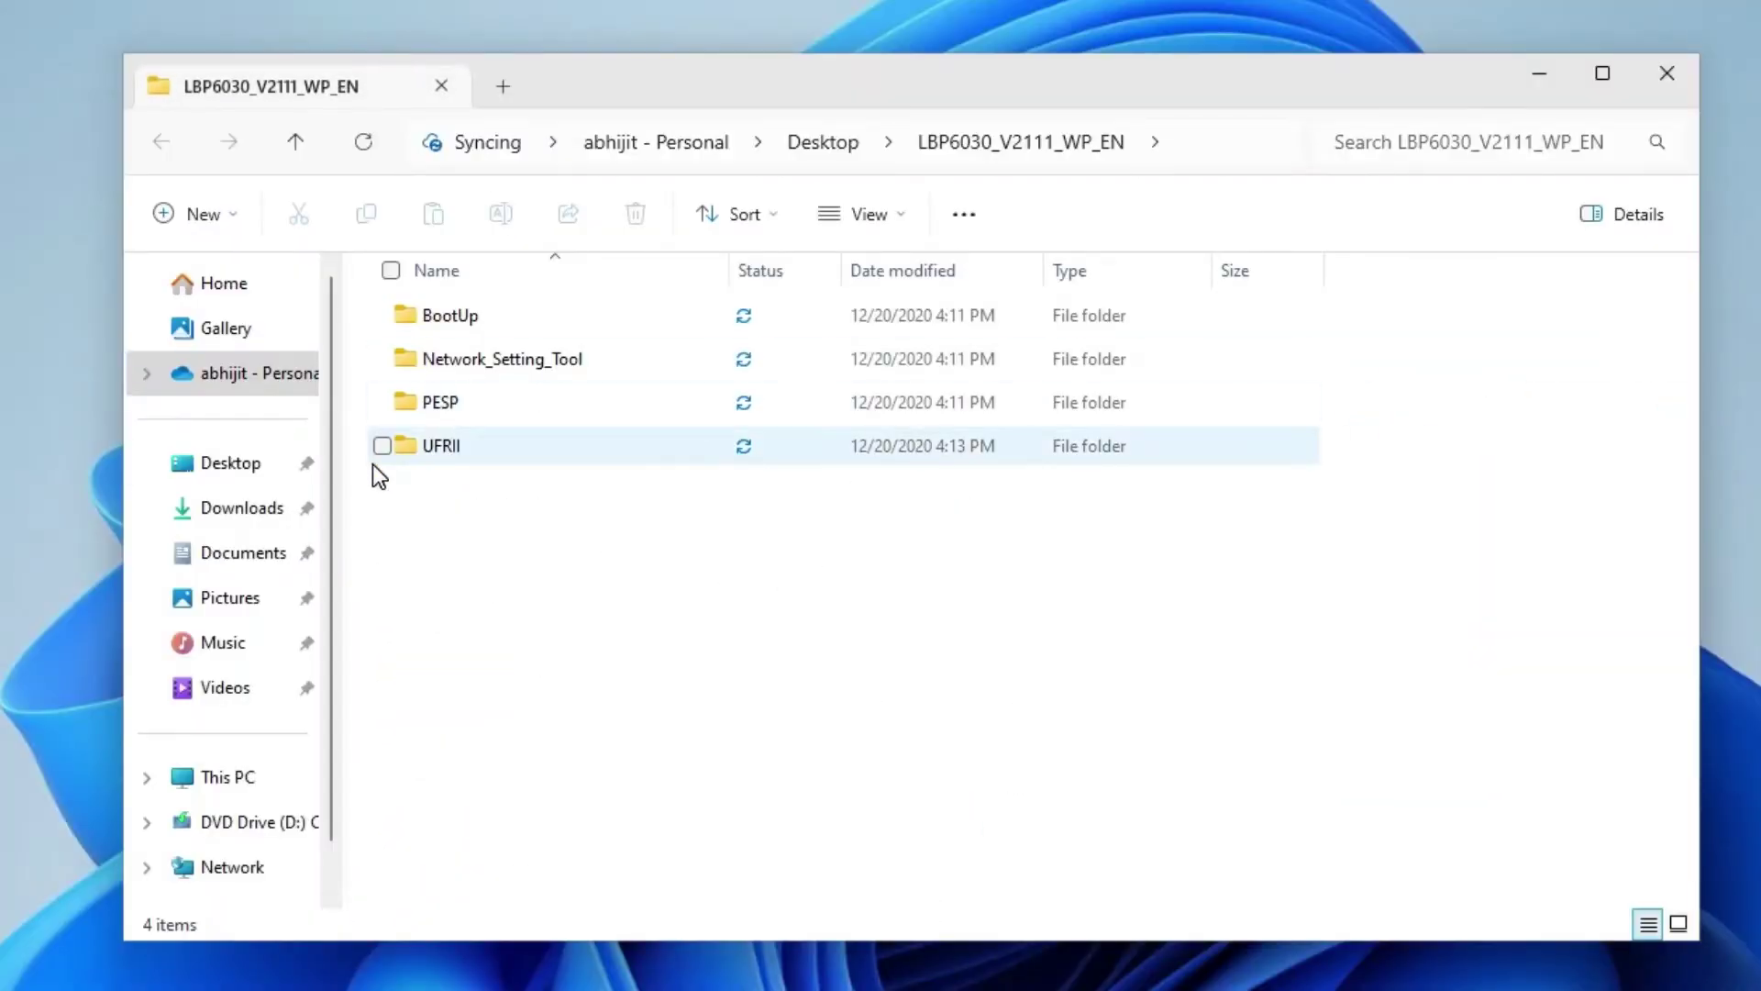
double_click(466, 448)
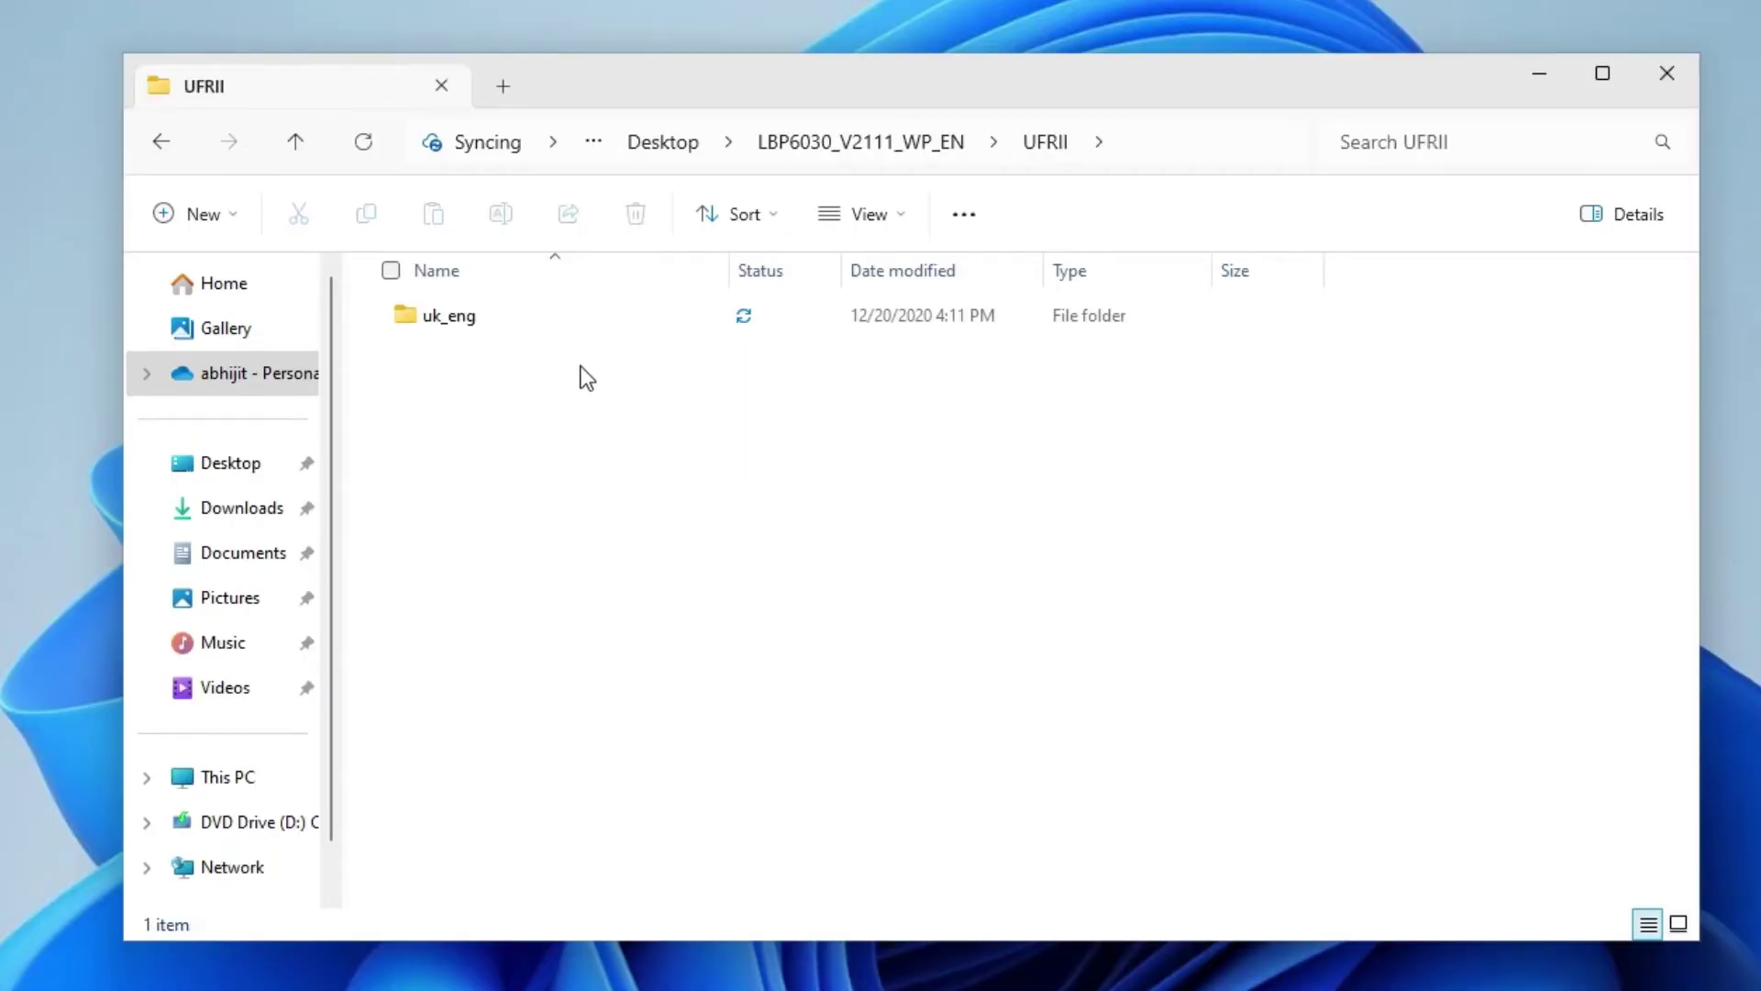
double_click(475, 322)
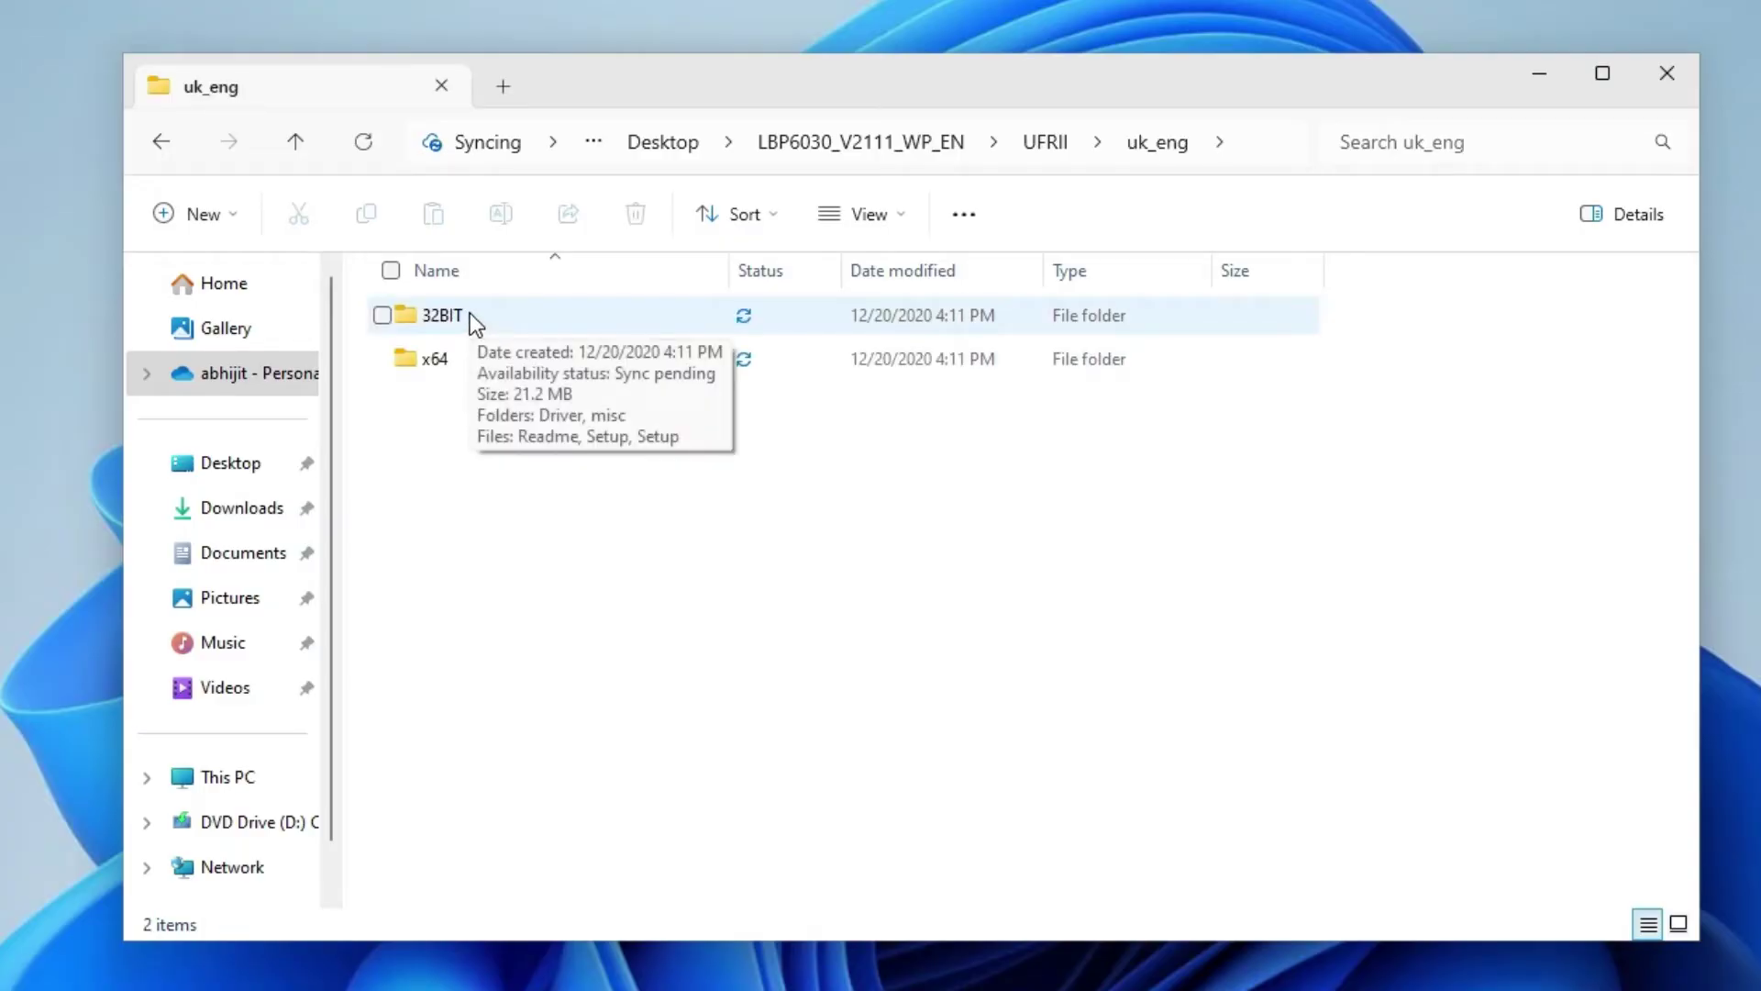
double_click(459, 367)
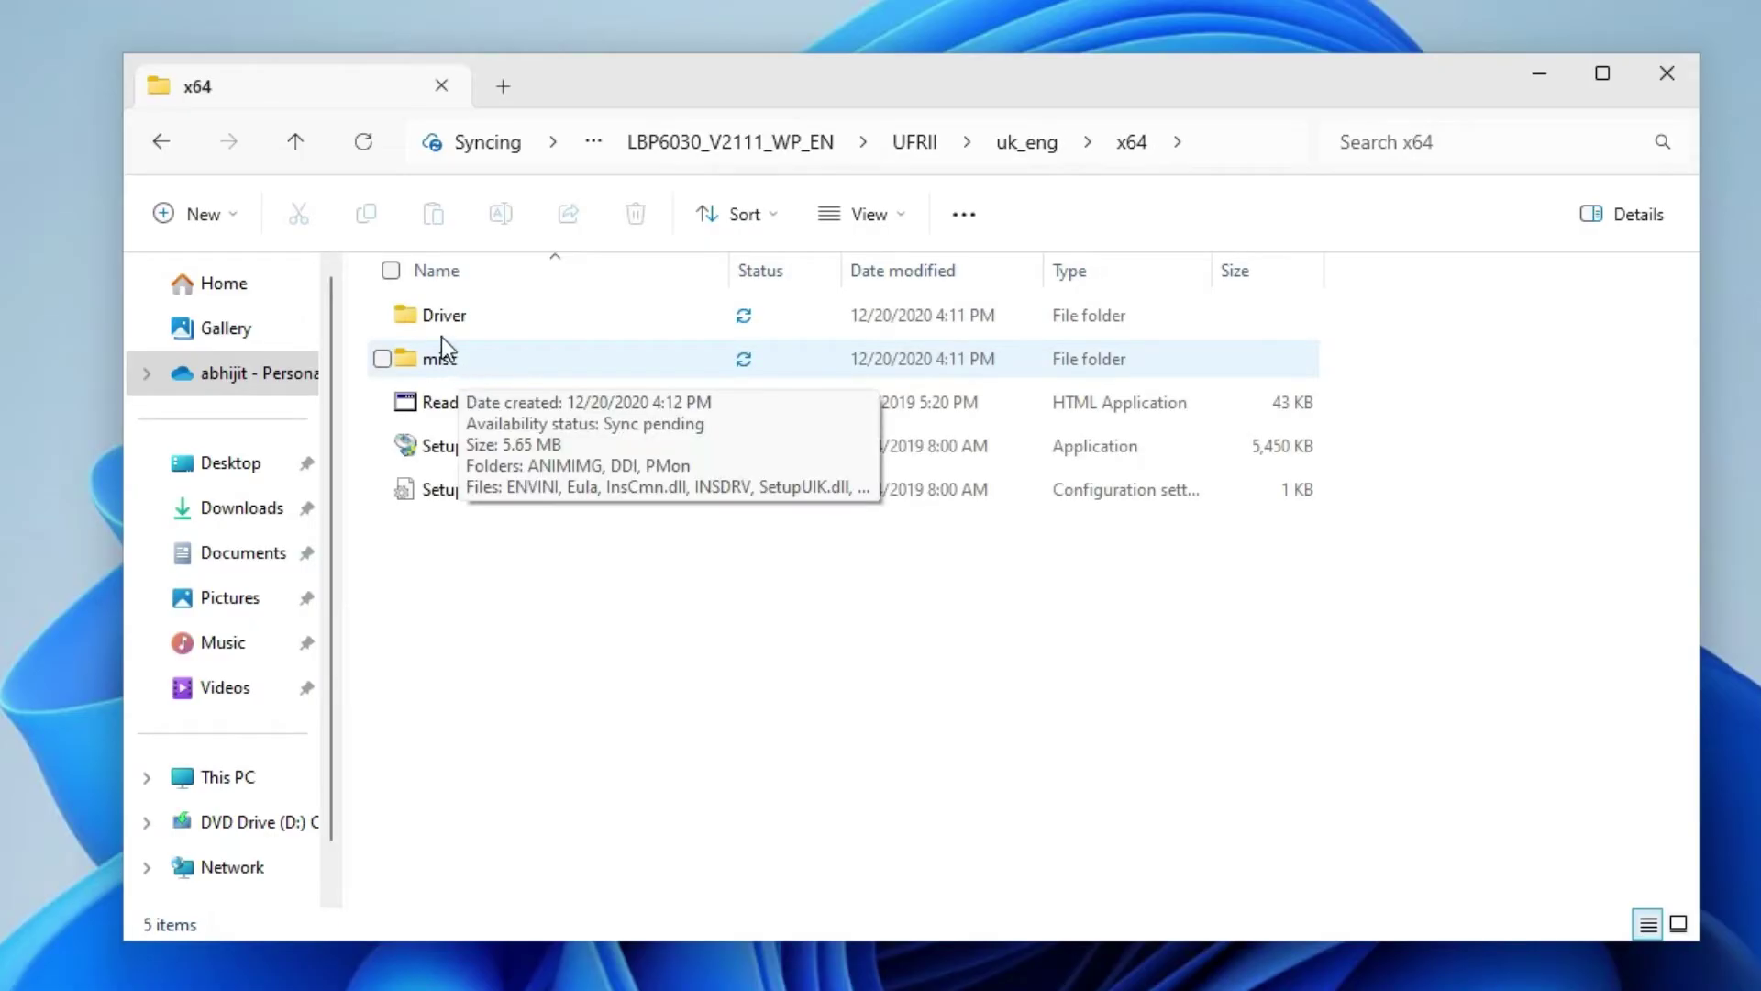
double_click(443, 323)
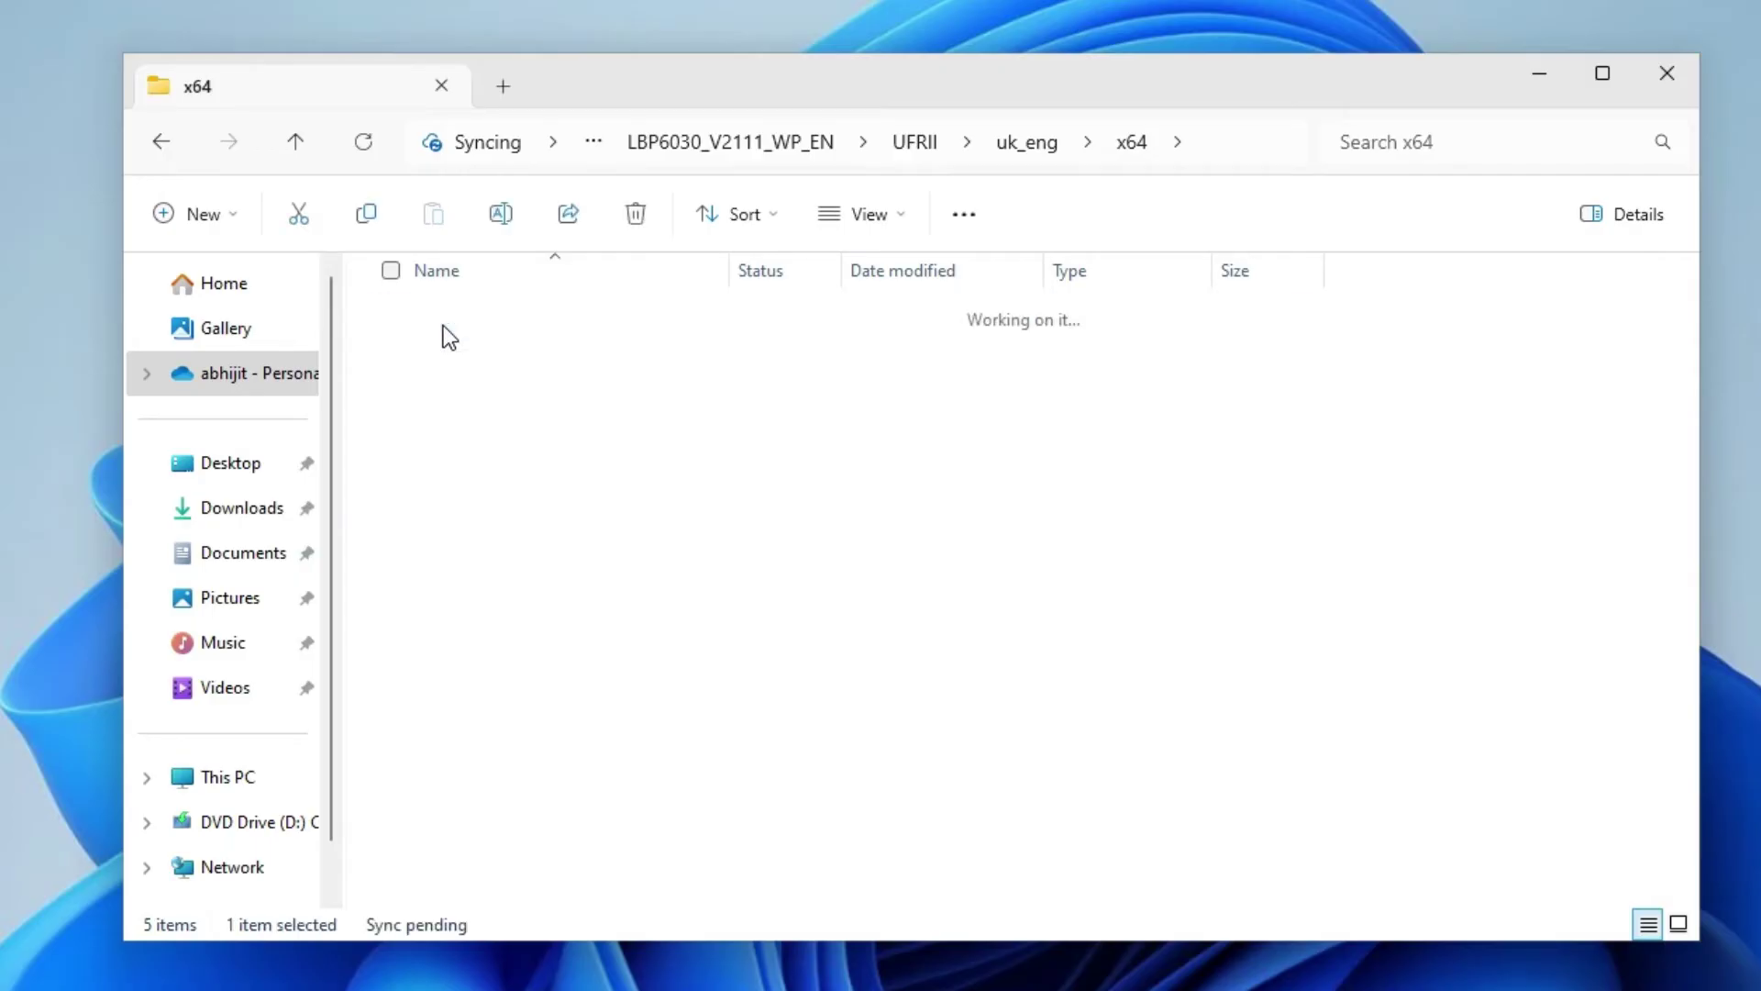
- Close Explorer, open Printers & scanners from Start, and scan for a new printer
left_click(1662, 74)
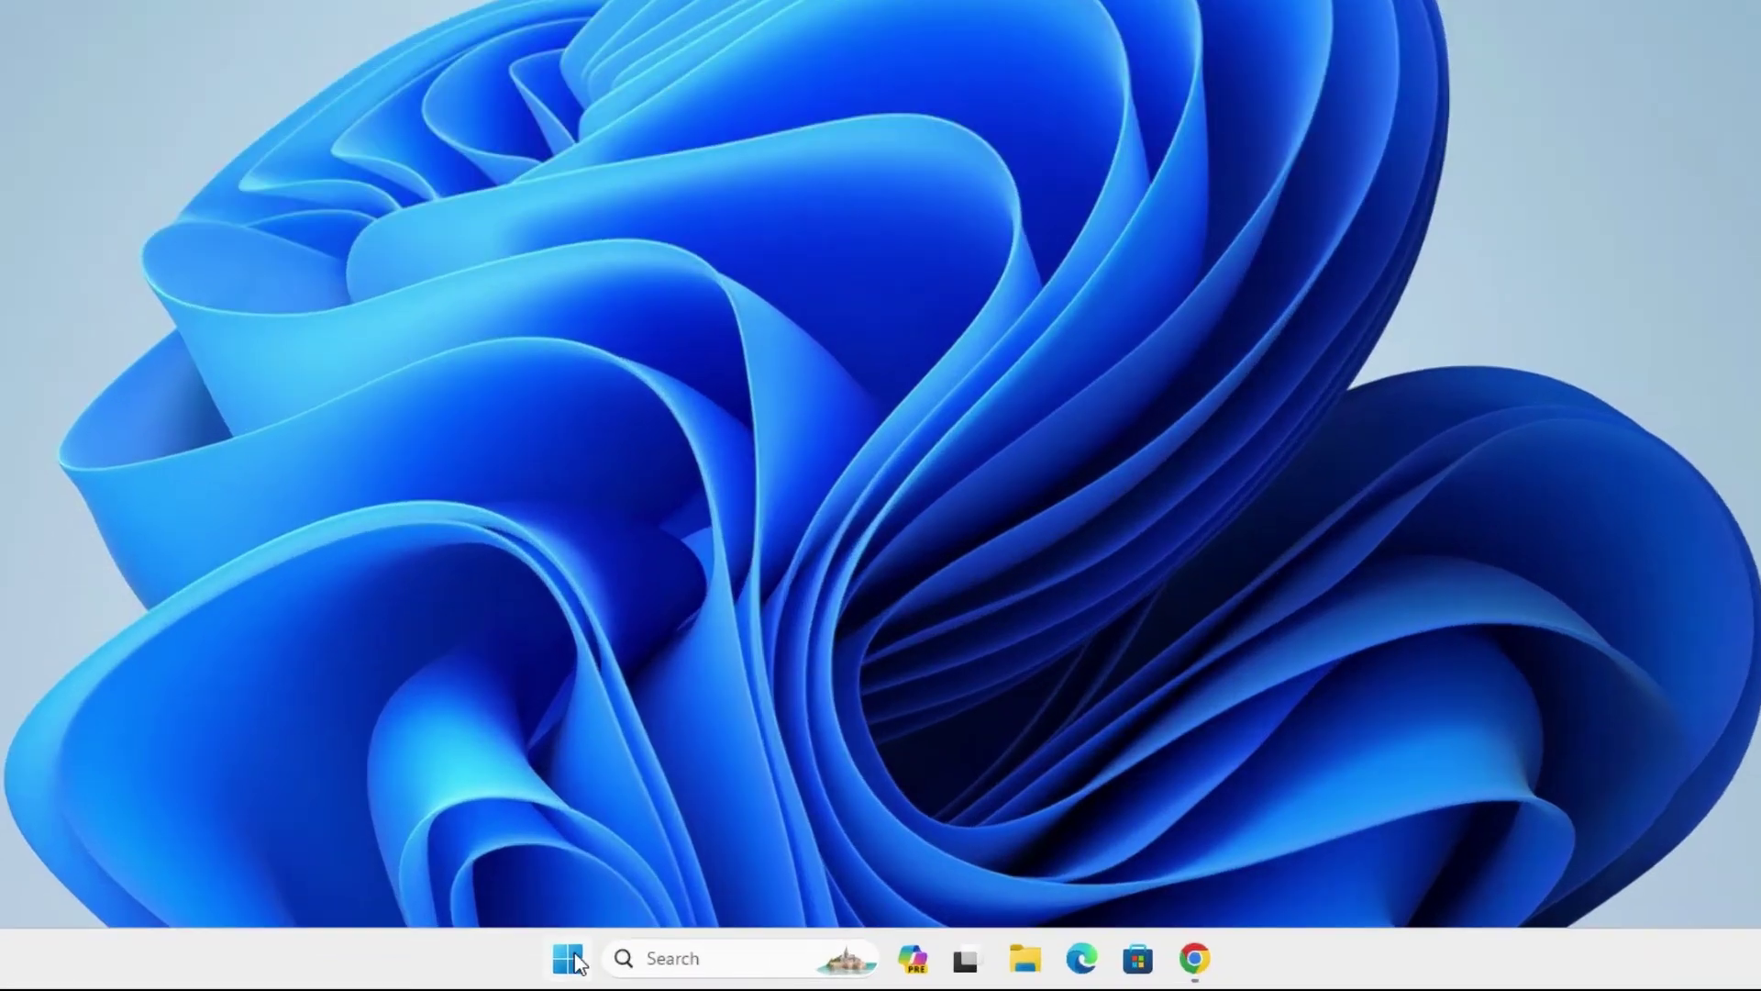
left_click(571, 960)
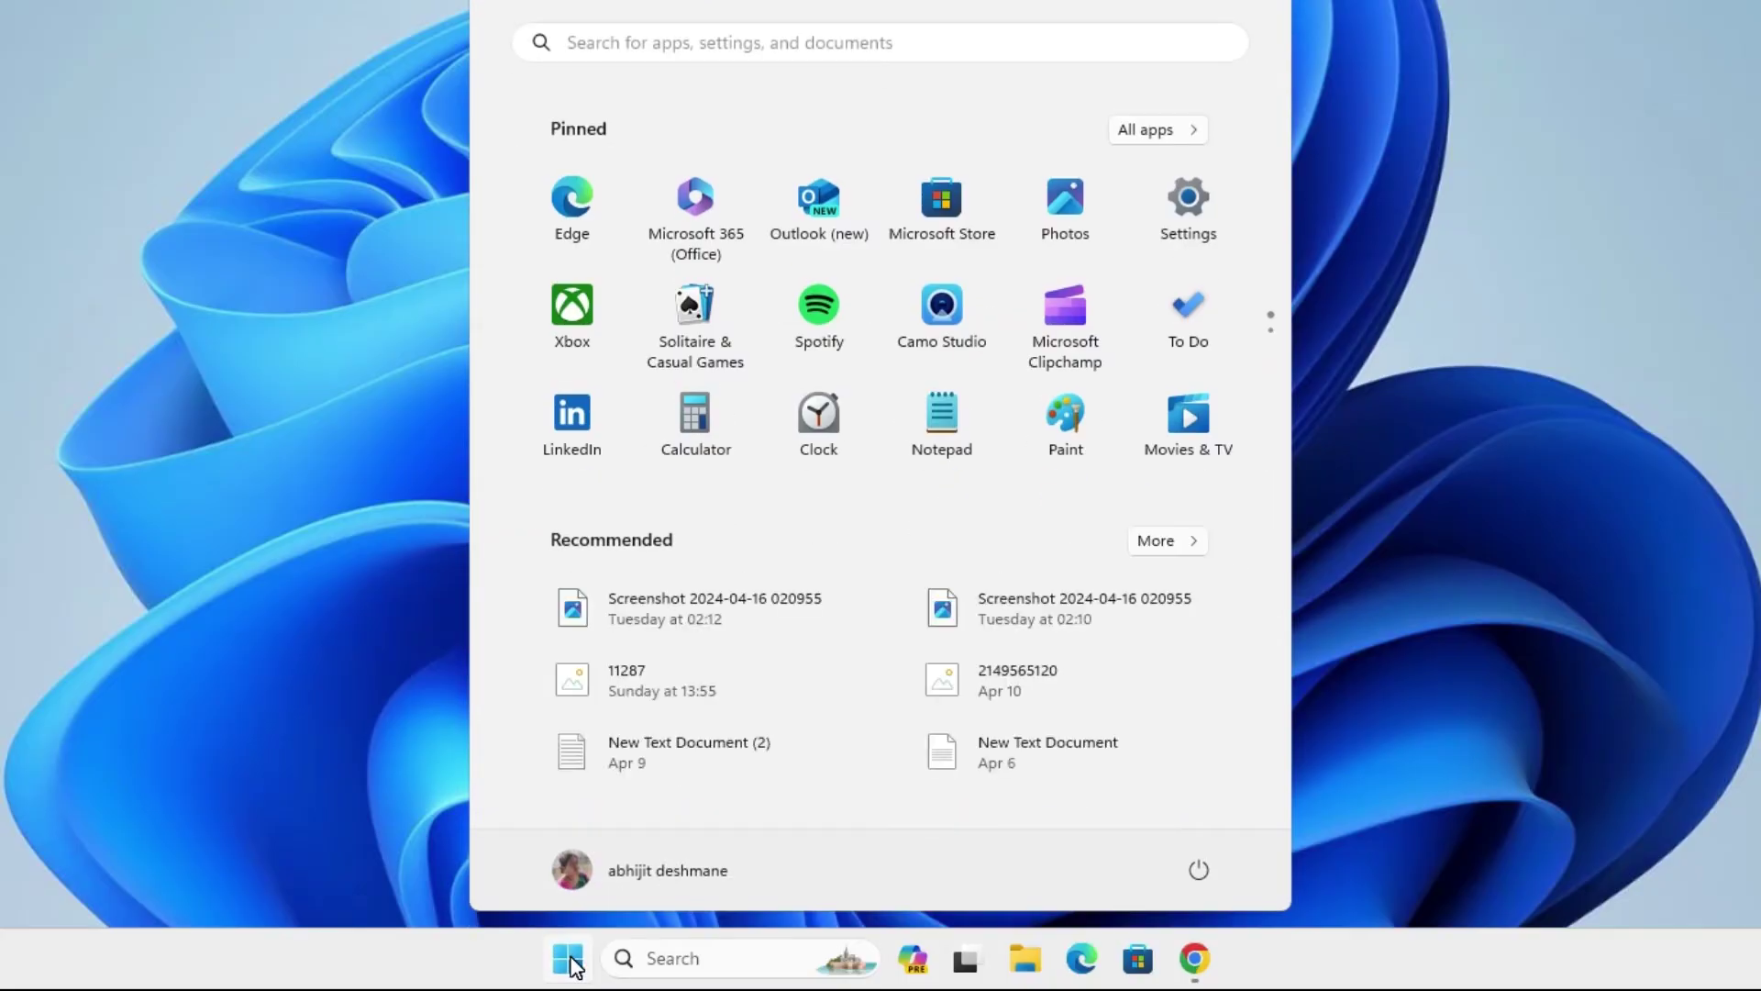
type("pr")
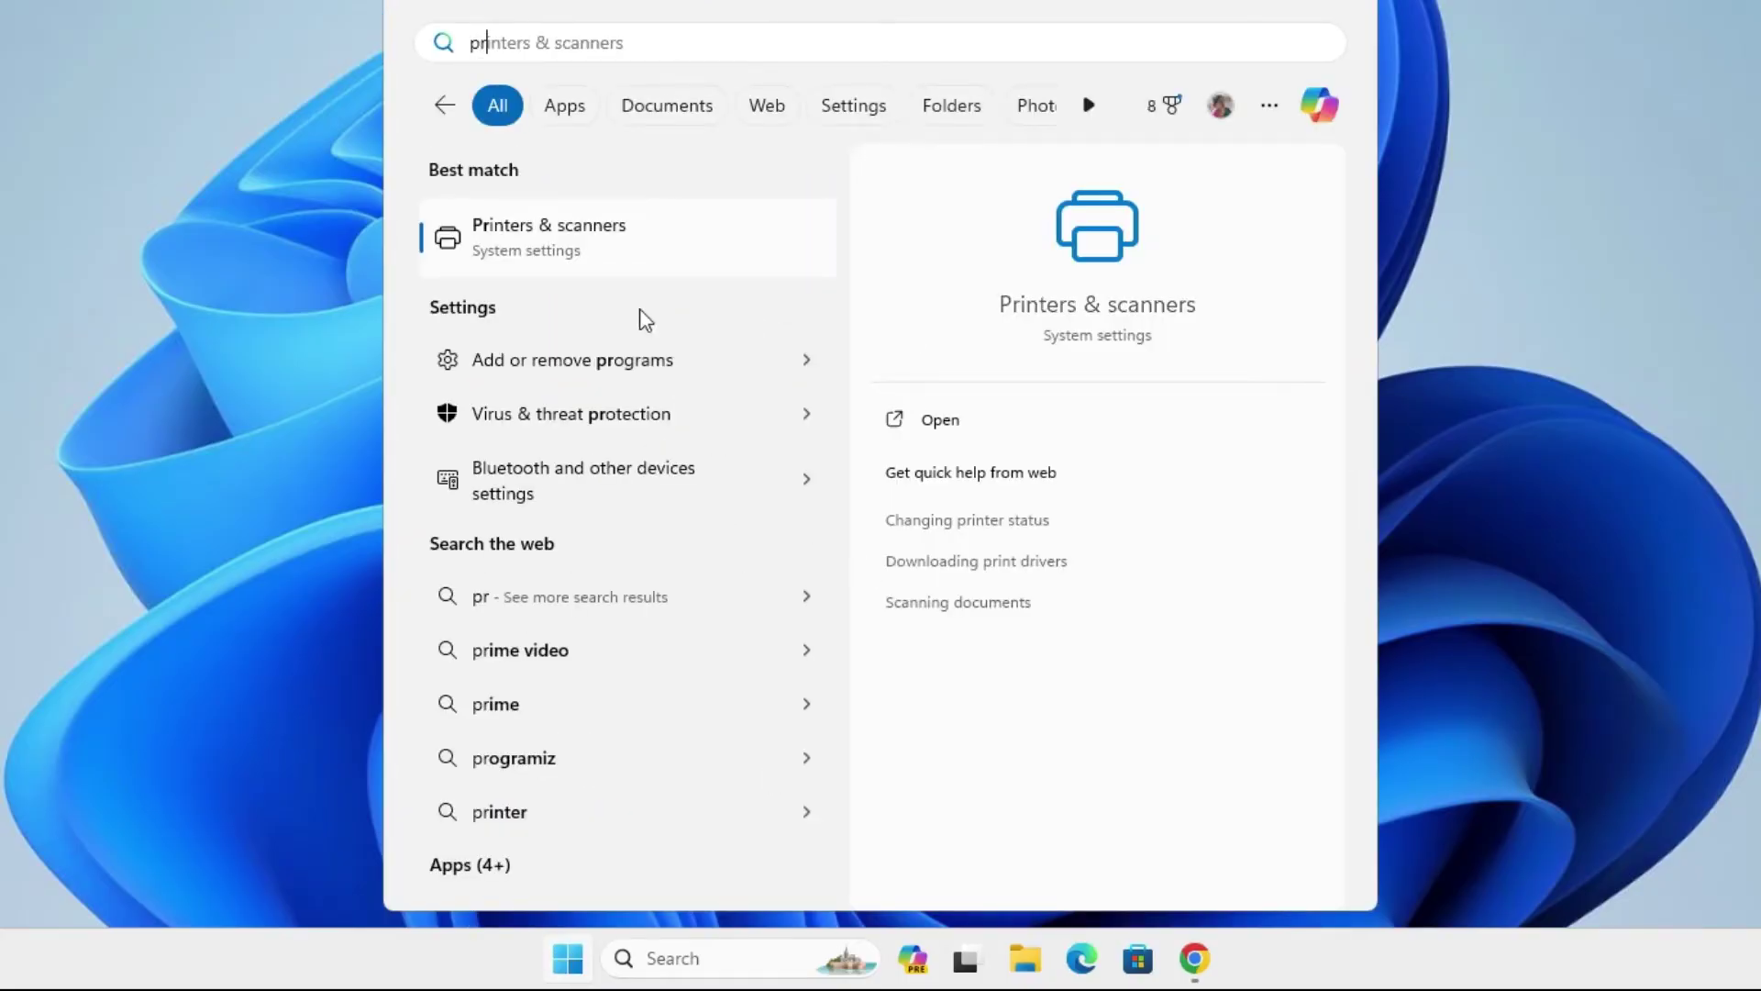
left_click(532, 245)
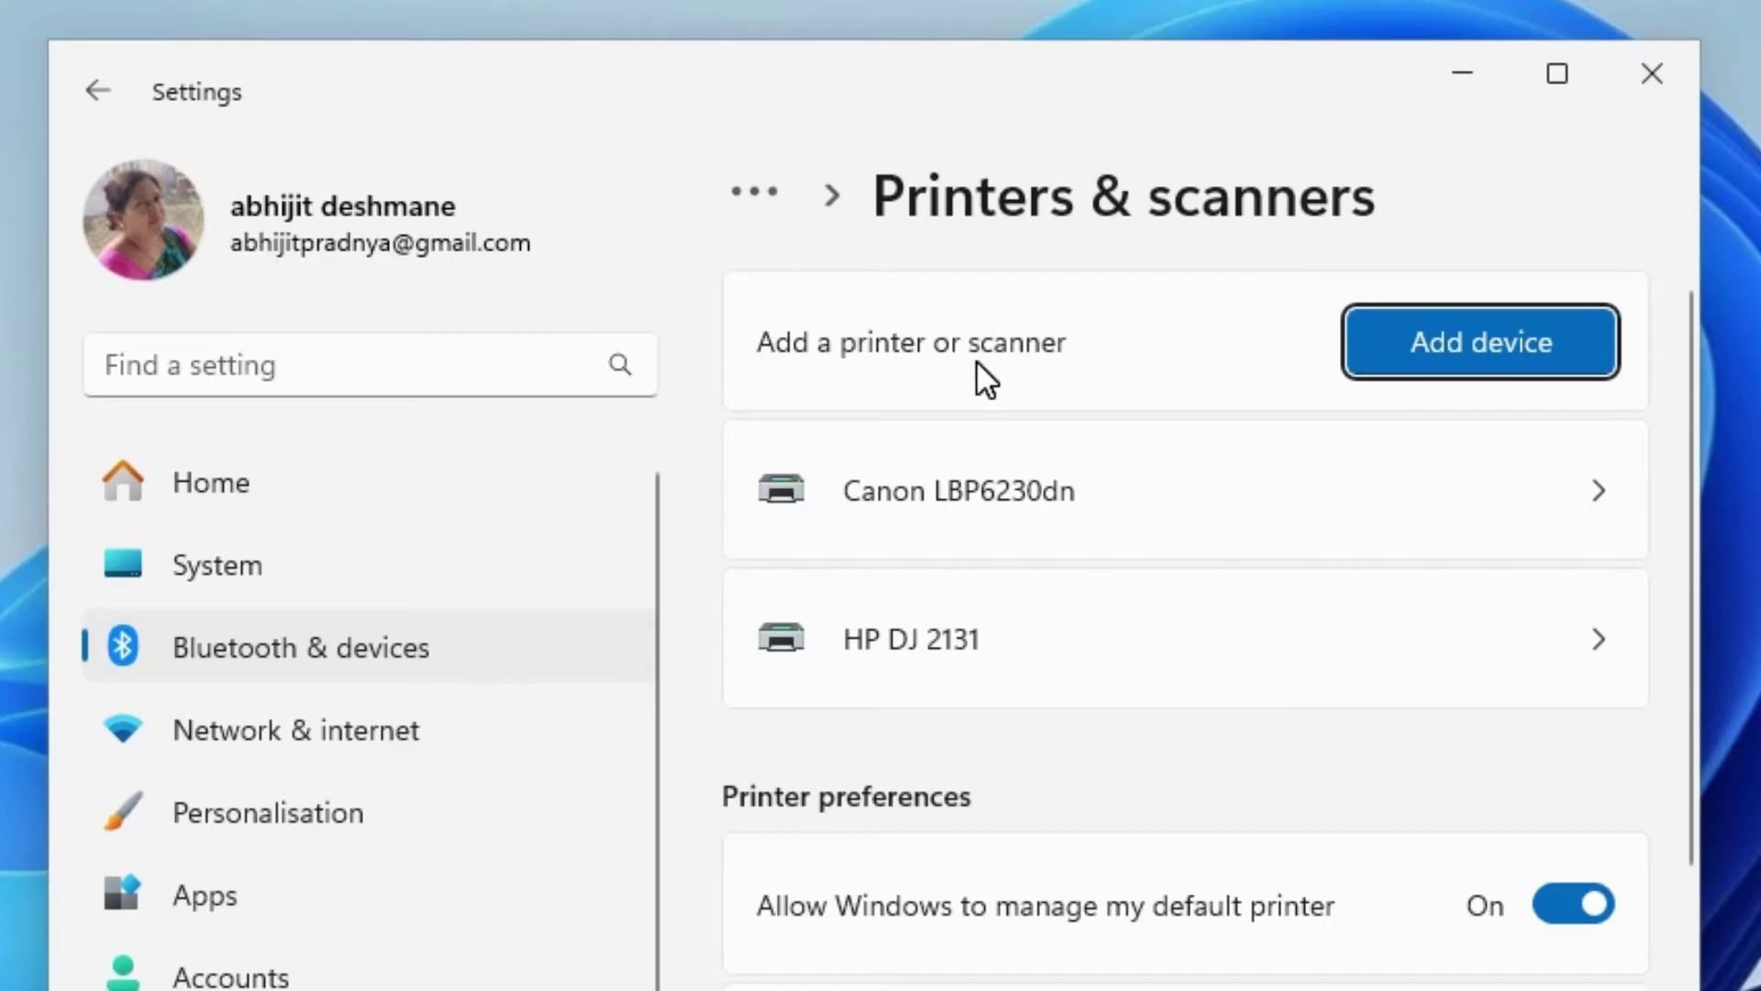
left_click(1404, 354)
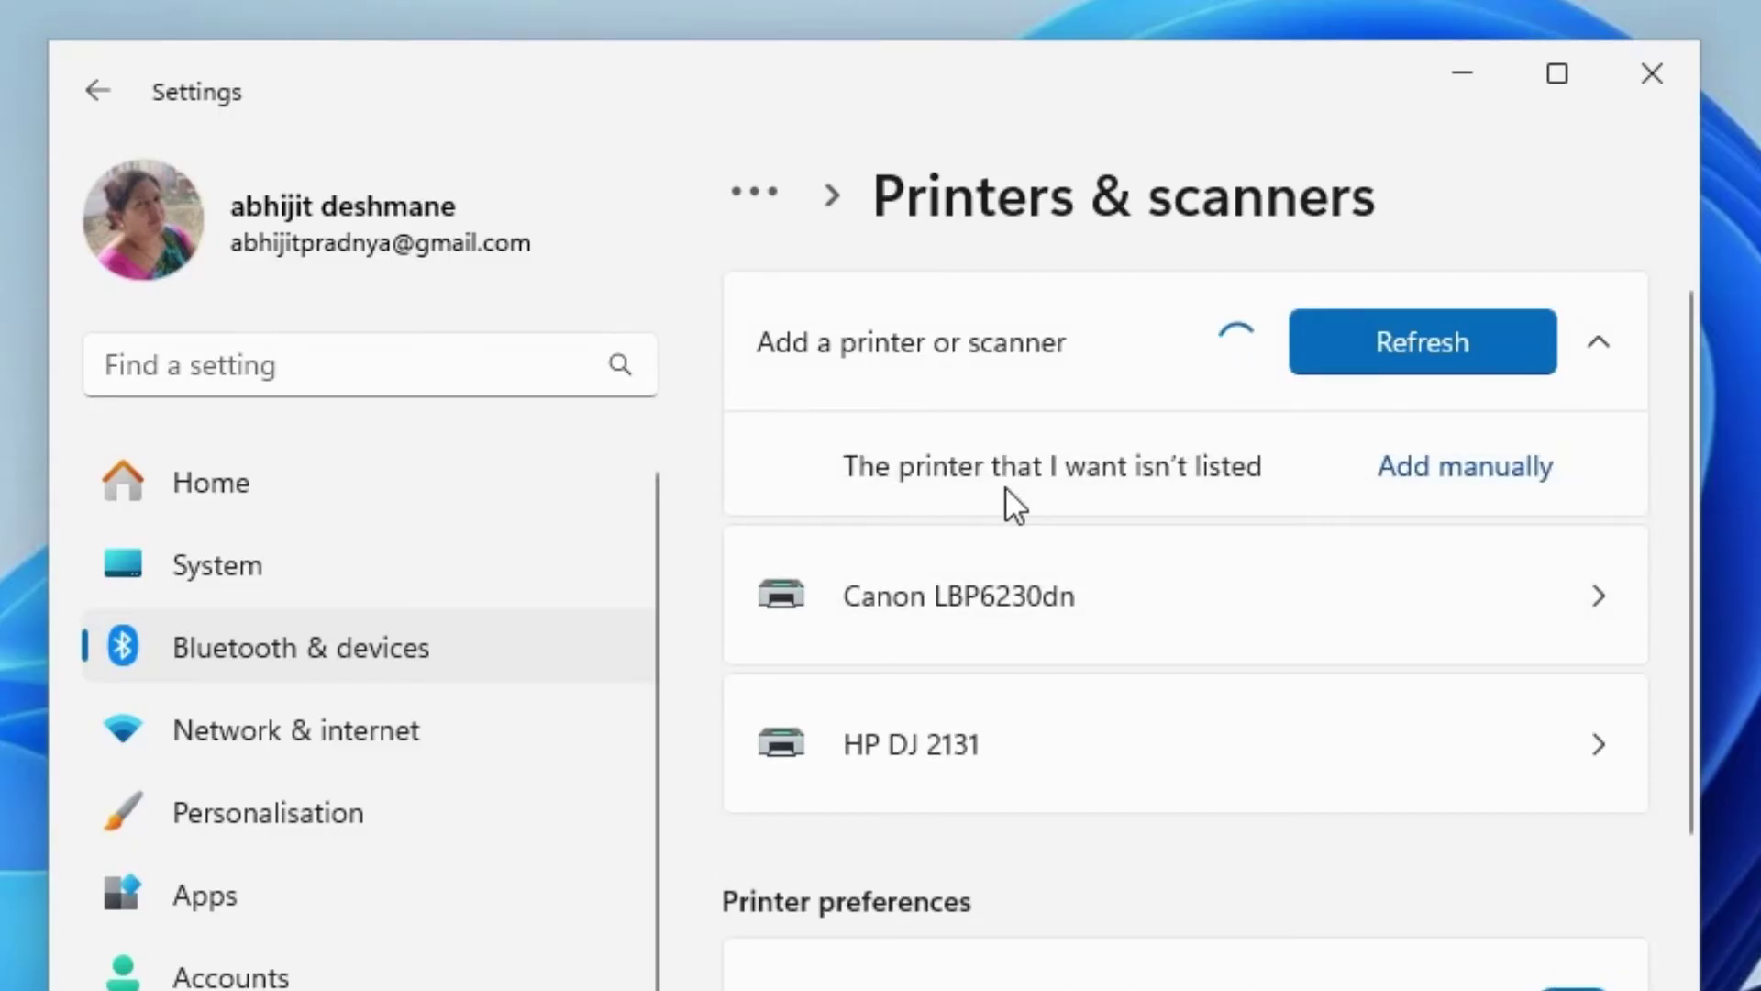
- Add a local printer manually using the existing USB_001 (Local Port)
left_click(1429, 472)
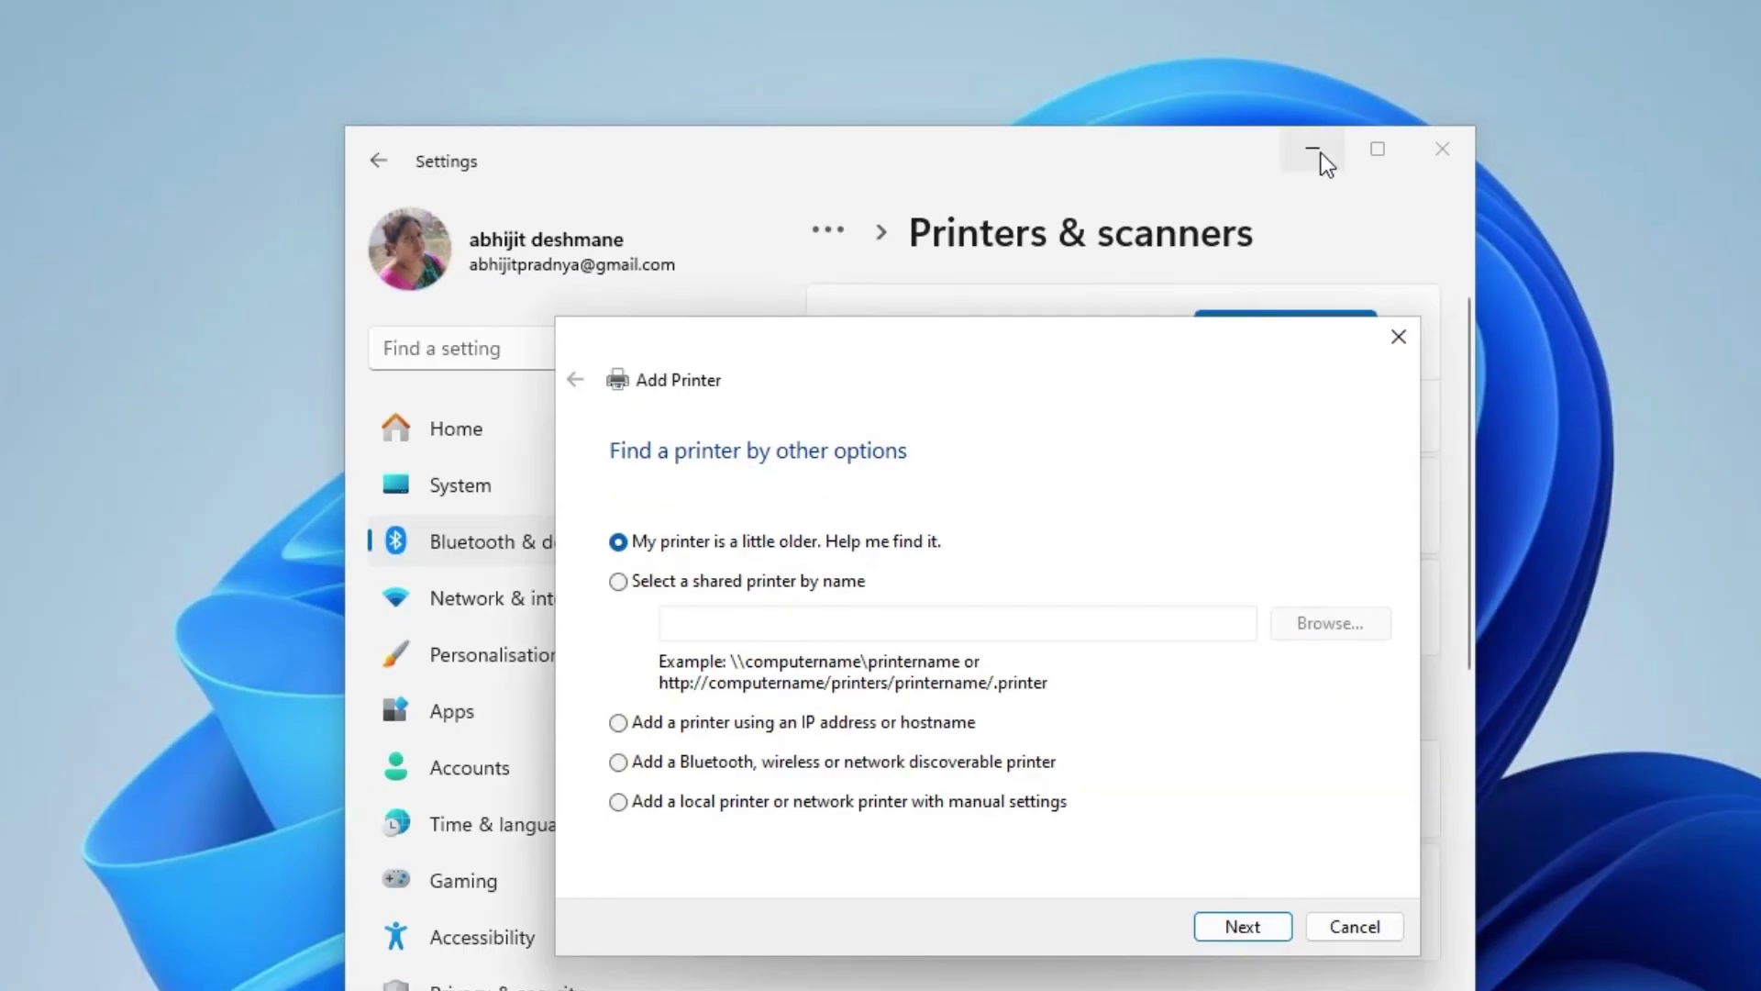
left_click(1463, 73)
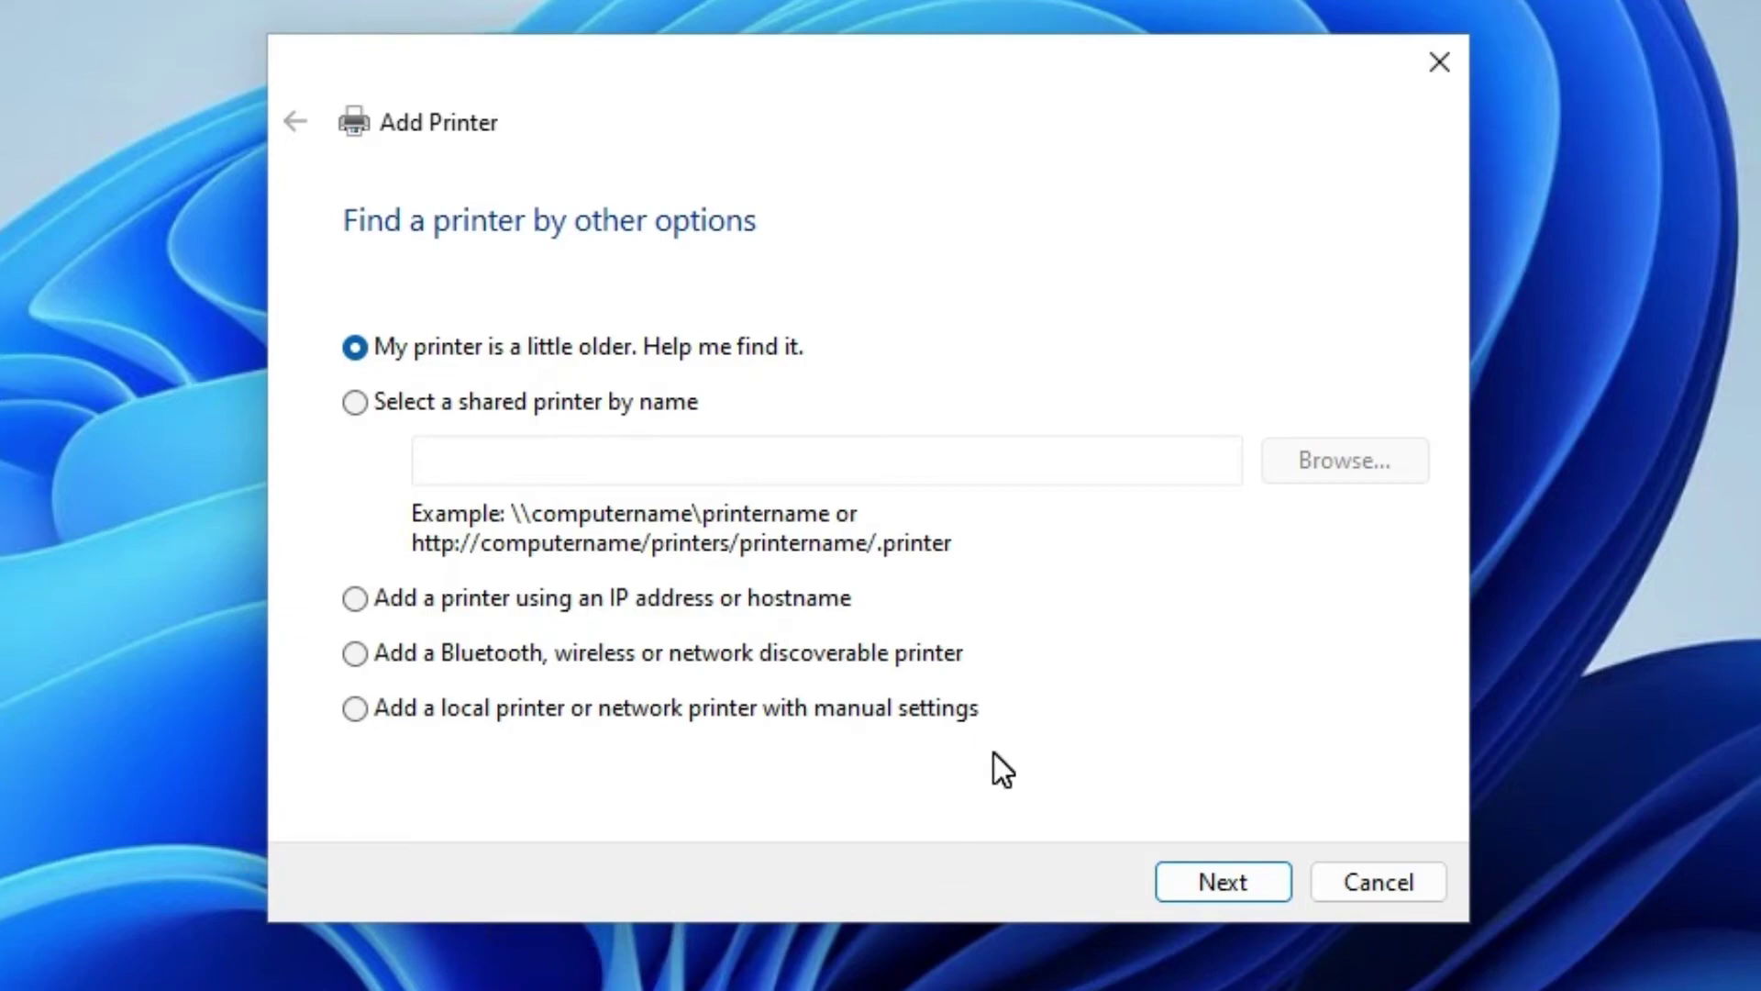
left_click(506, 713)
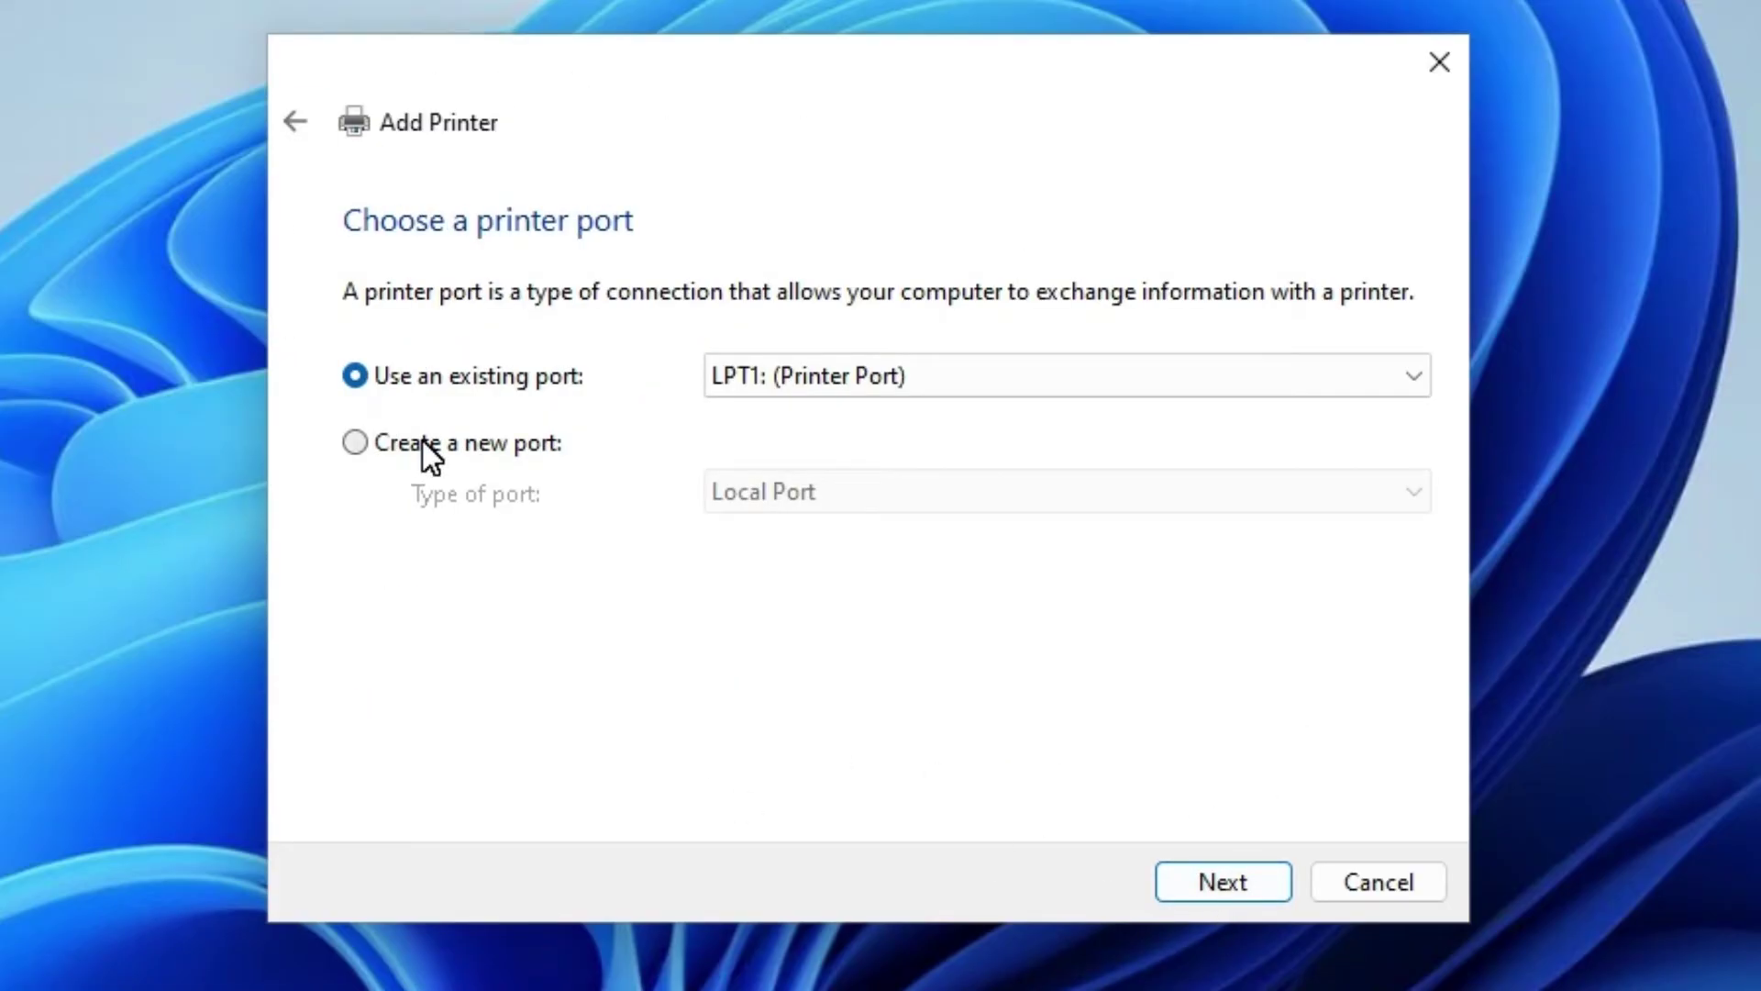
left_click(906, 359)
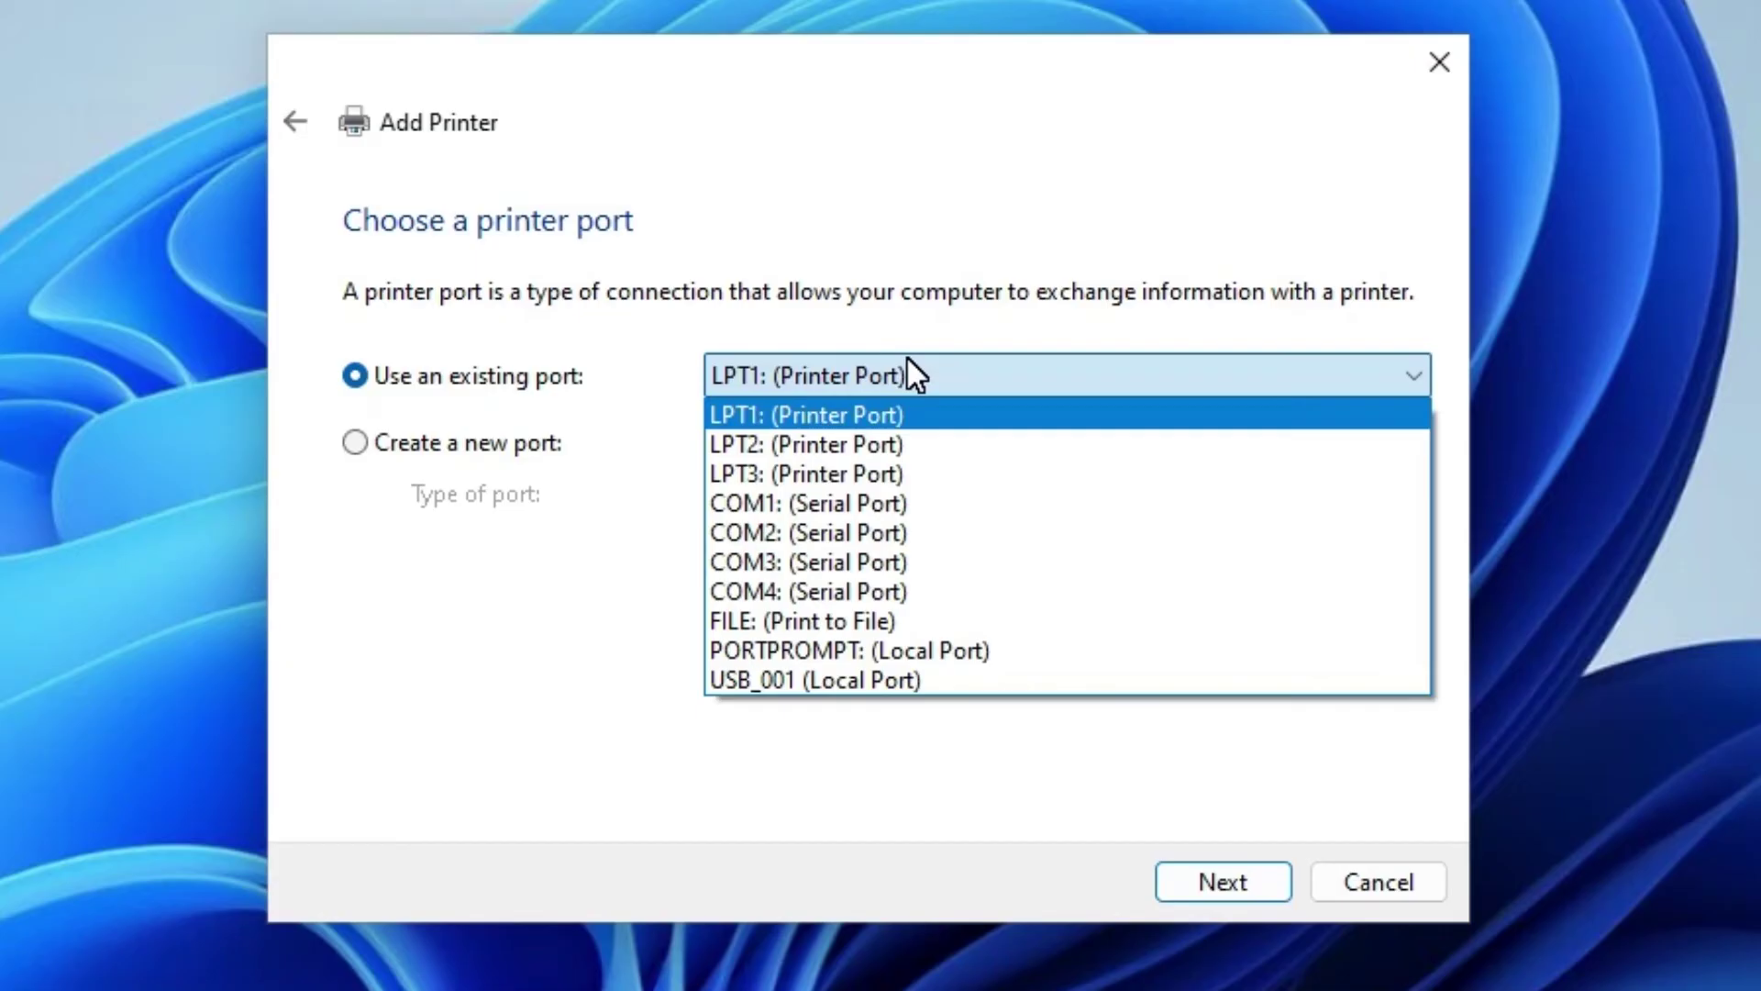
left_click(868, 700)
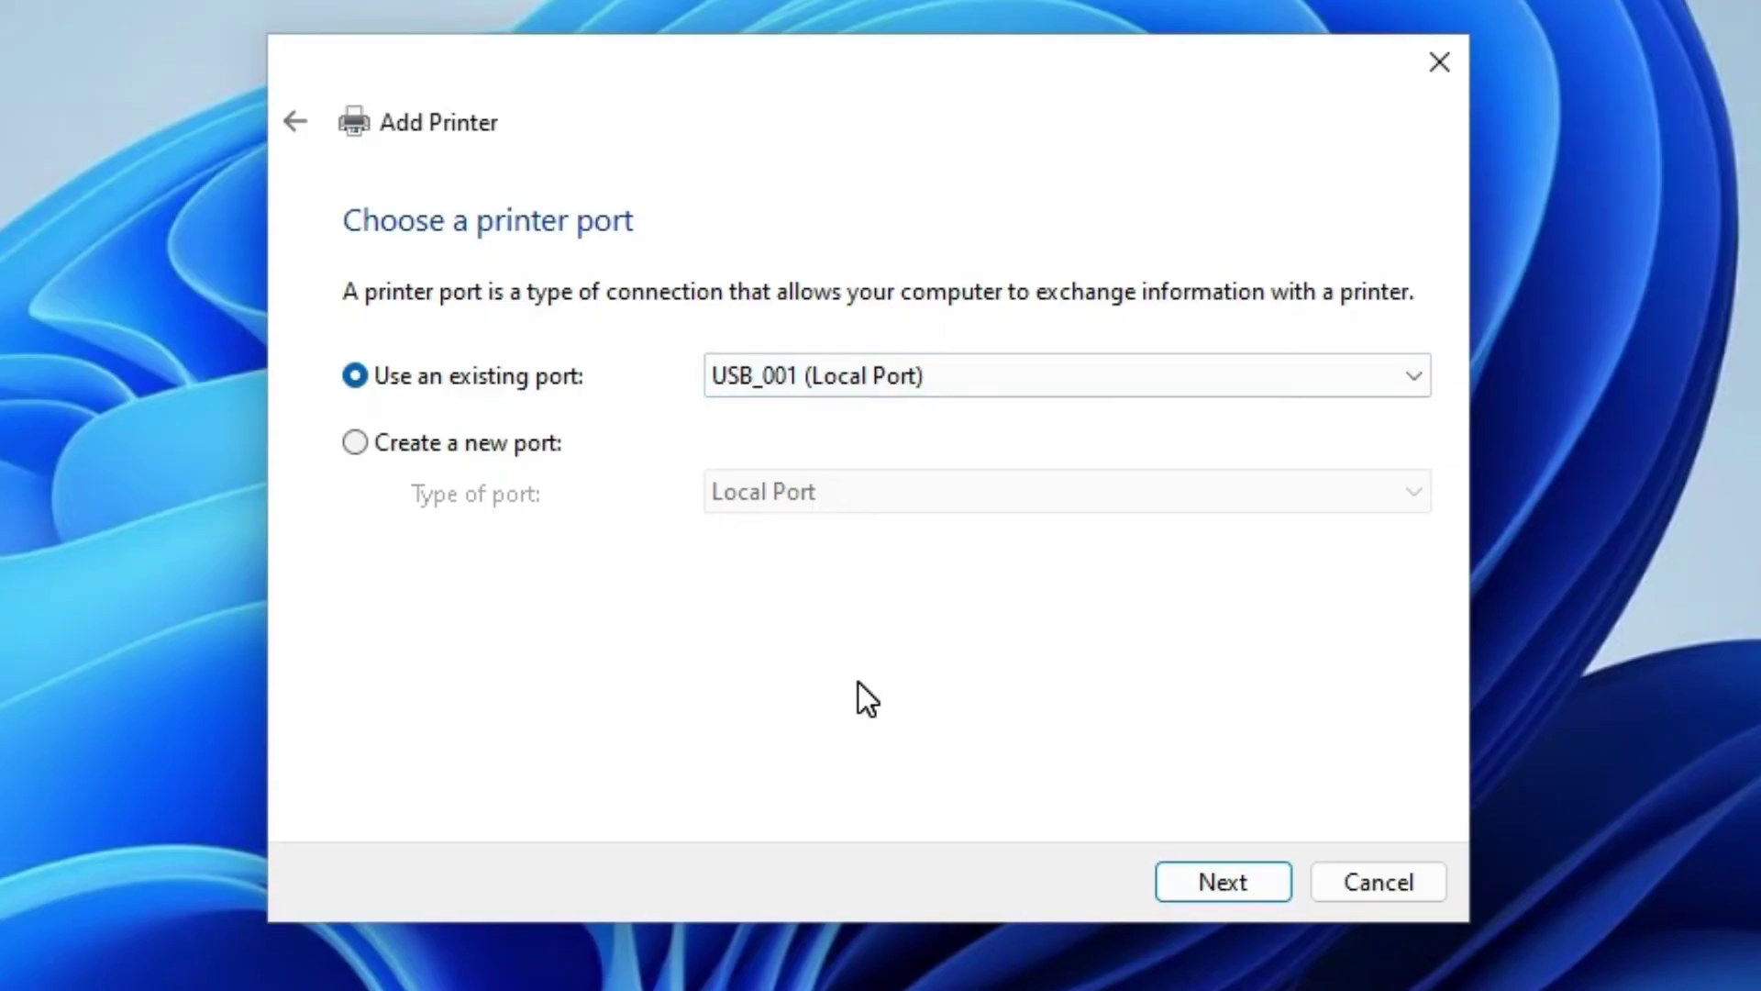
left_click(1200, 883)
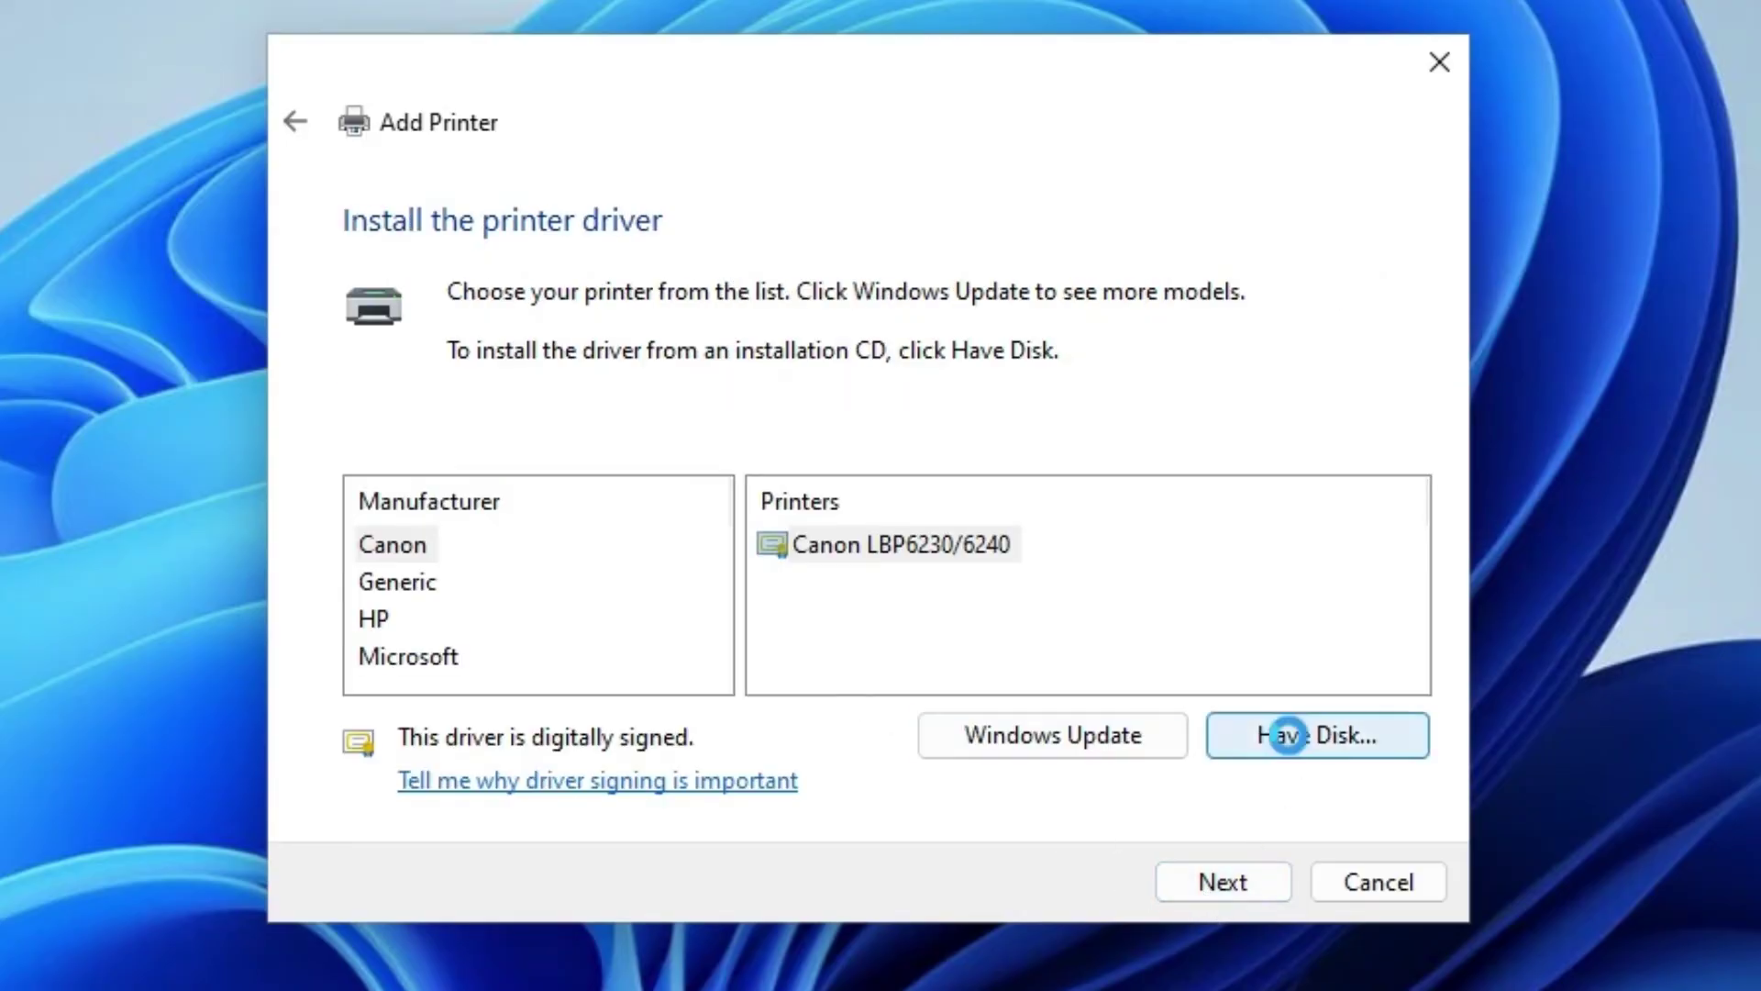
- Choose Have Disk and browse to Desktop\LBP6030_V2111_WP_EN\UFRII
left_click(1292, 734)
left_click(1222, 678)
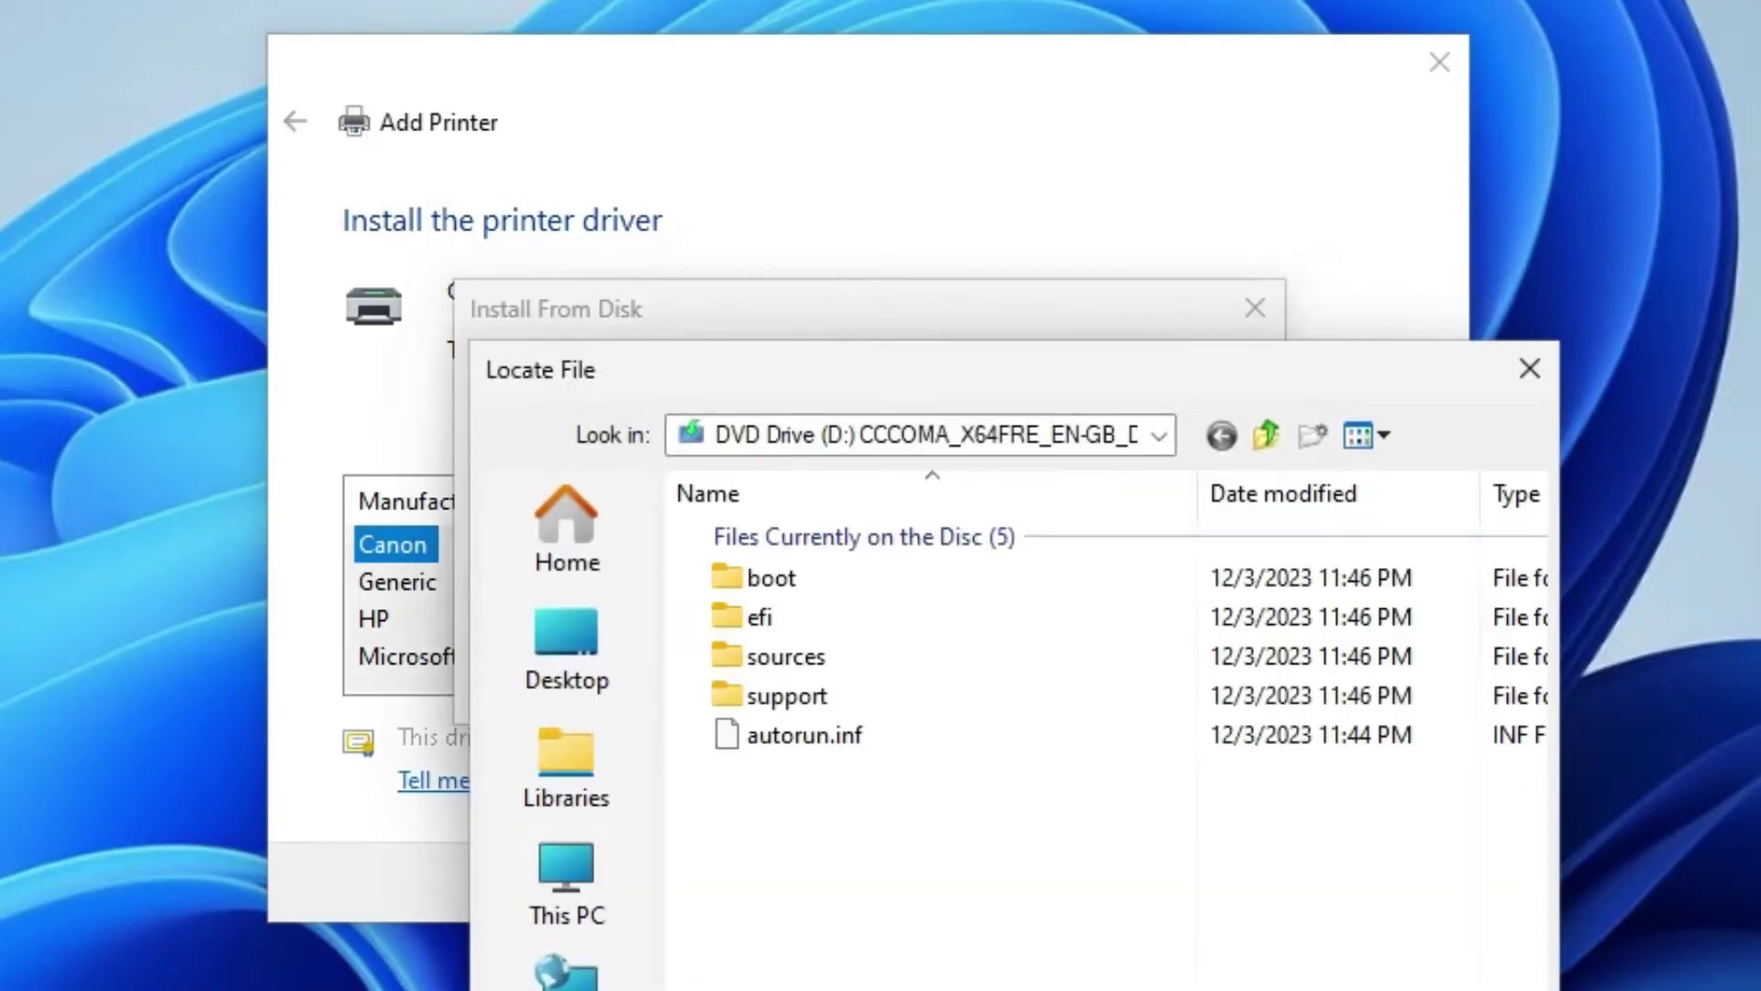
left_click(625, 453)
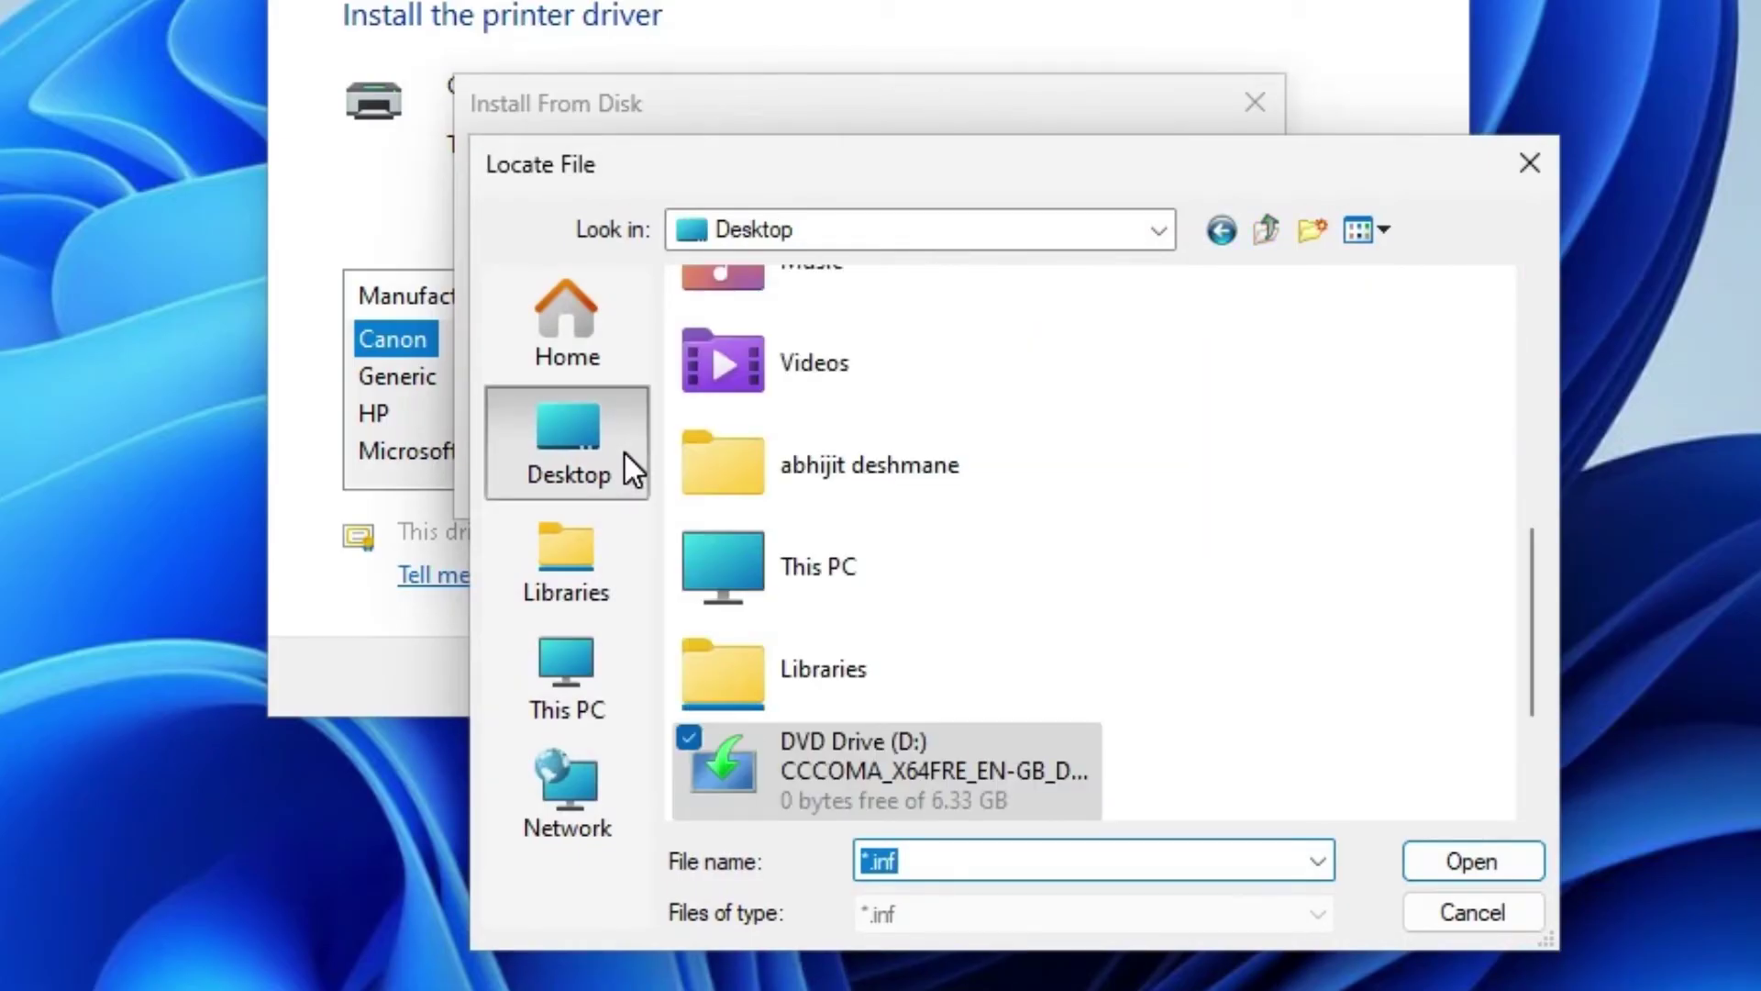
scroll(1000, 514, "down", 2)
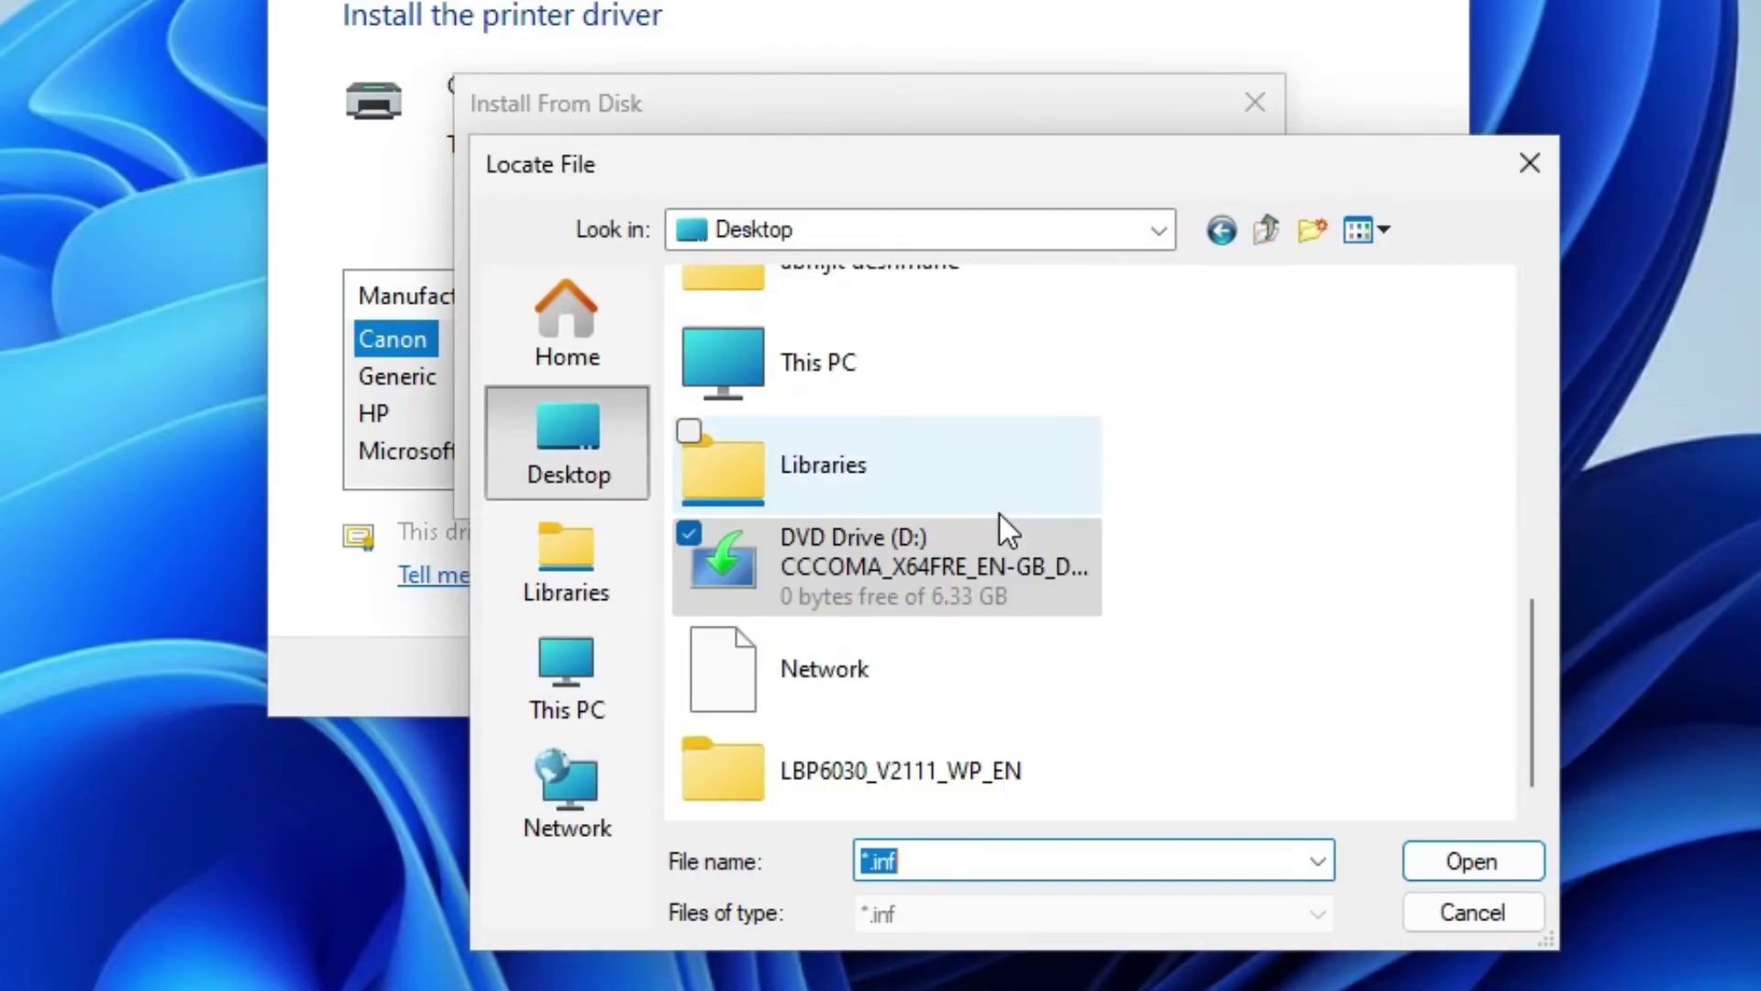
double_click(906, 763)
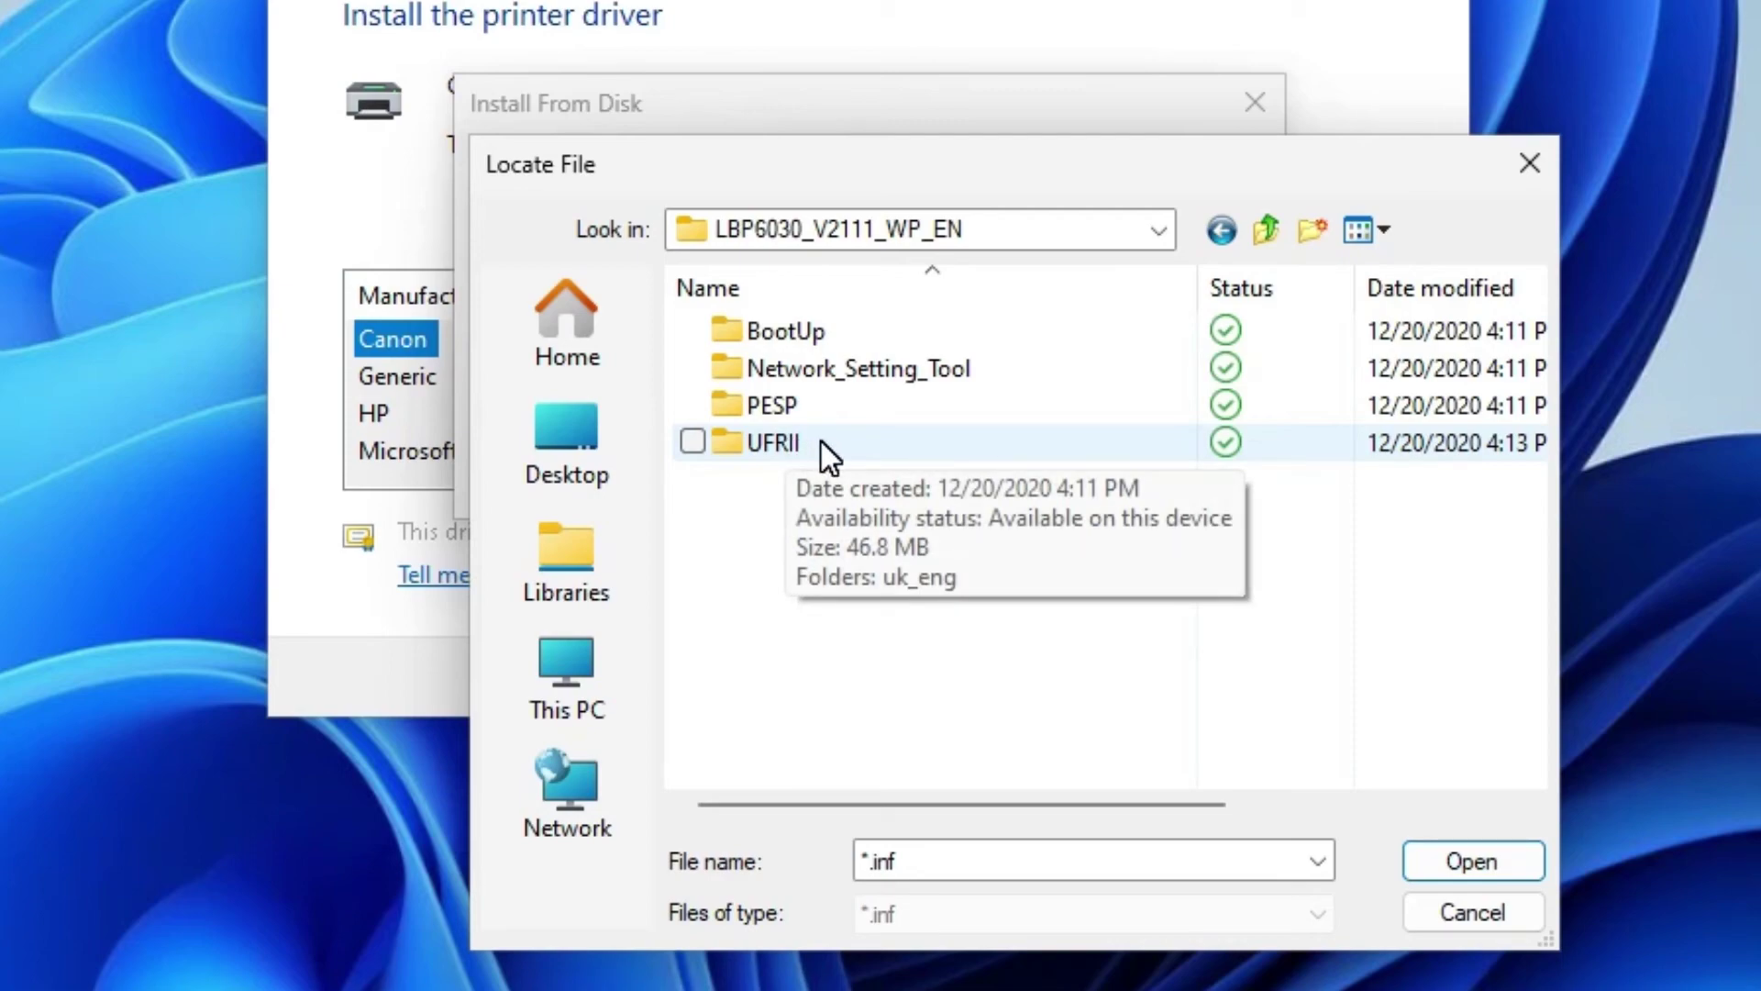
double_click(822, 442)
- Load CNLB0KA64.INF from the uk_eng\x64\Driver folder as the printer driver
left_click(839, 327)
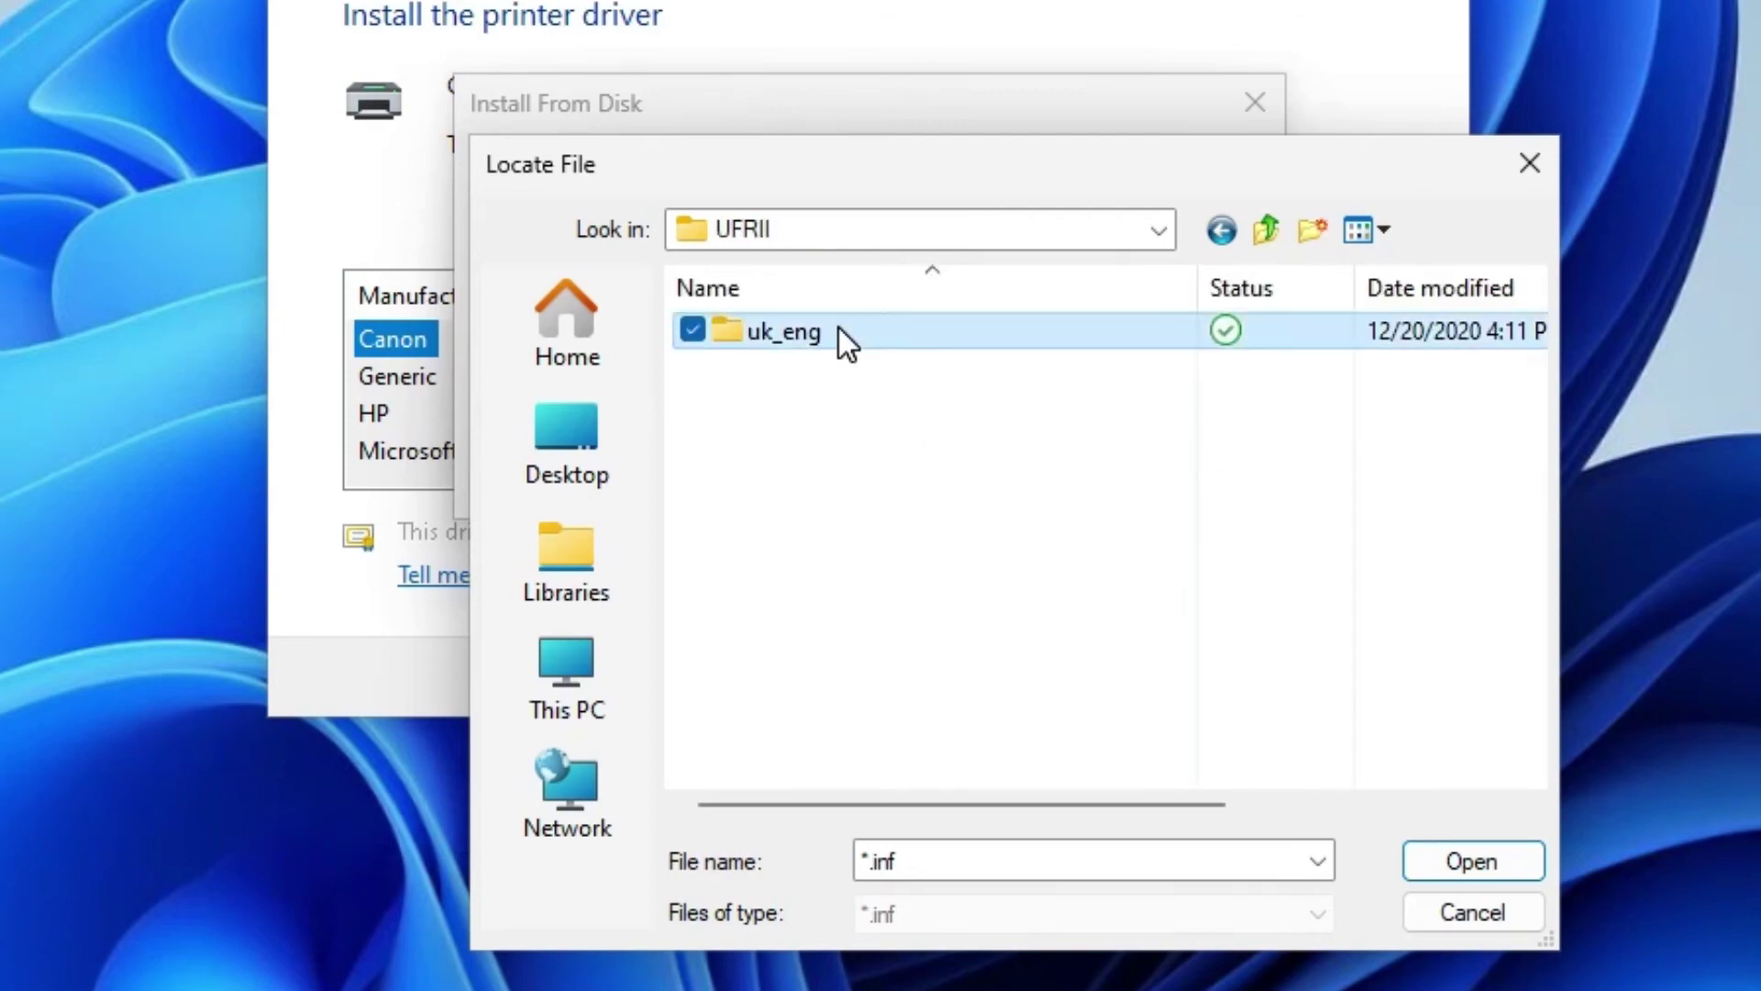
double_click(839, 328)
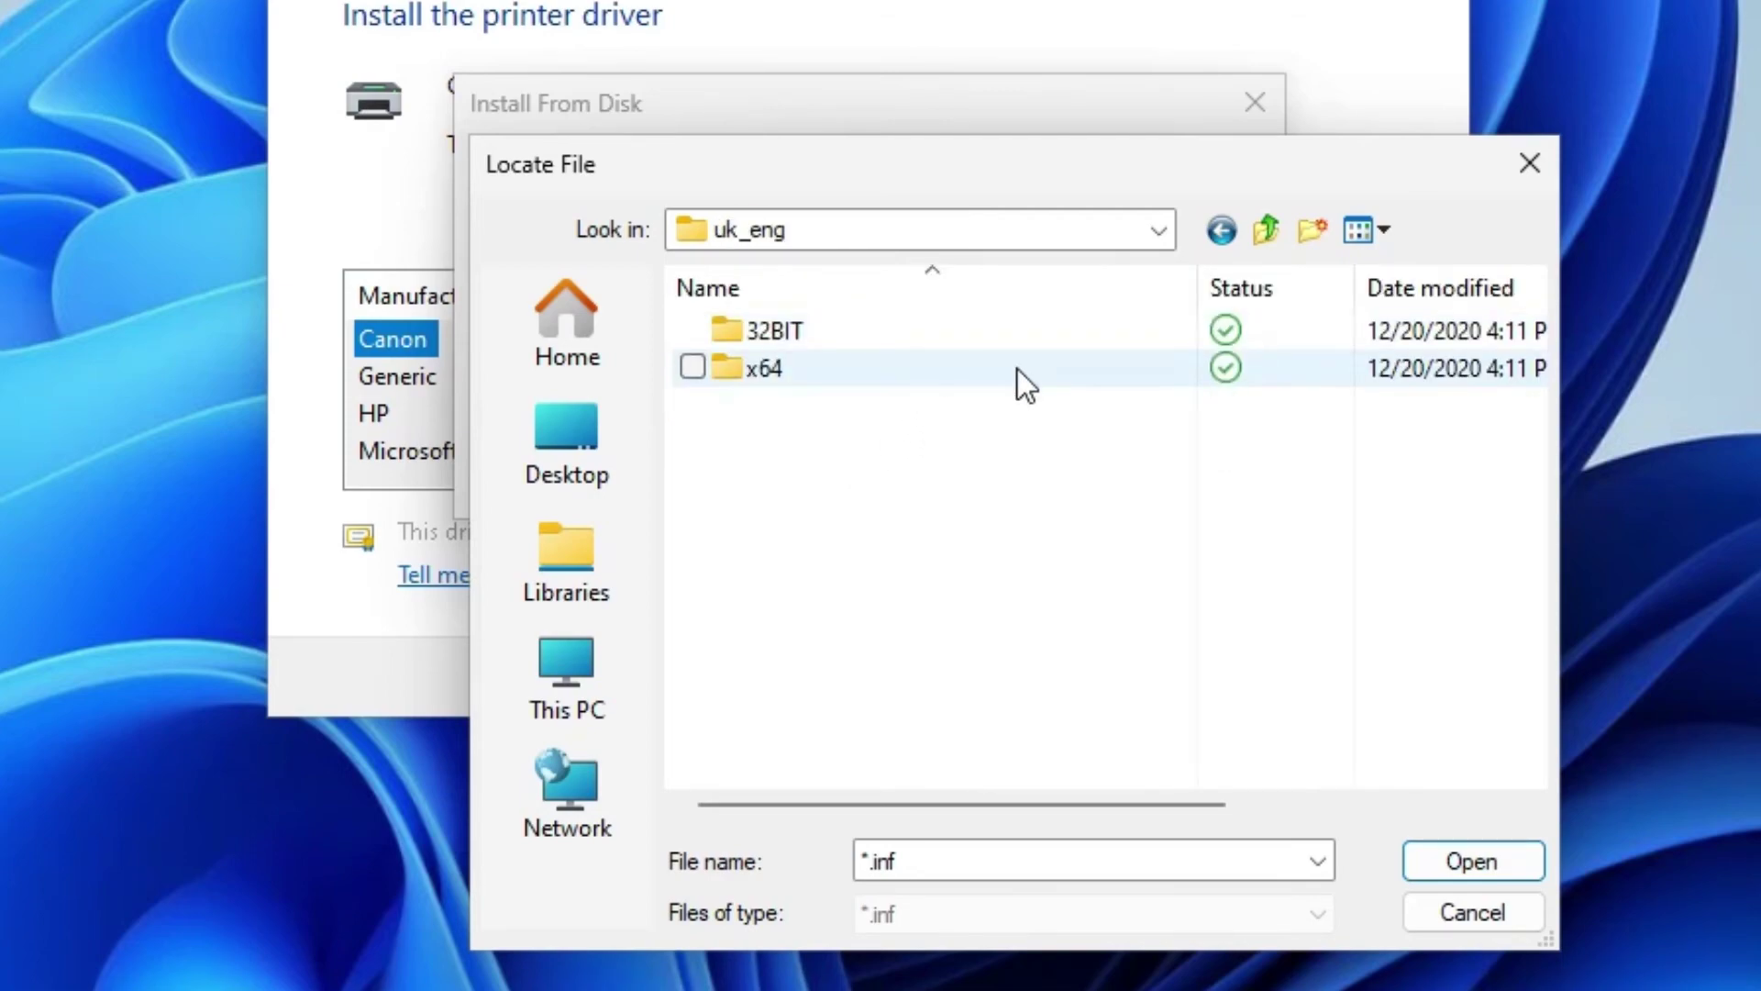
double_click(791, 372)
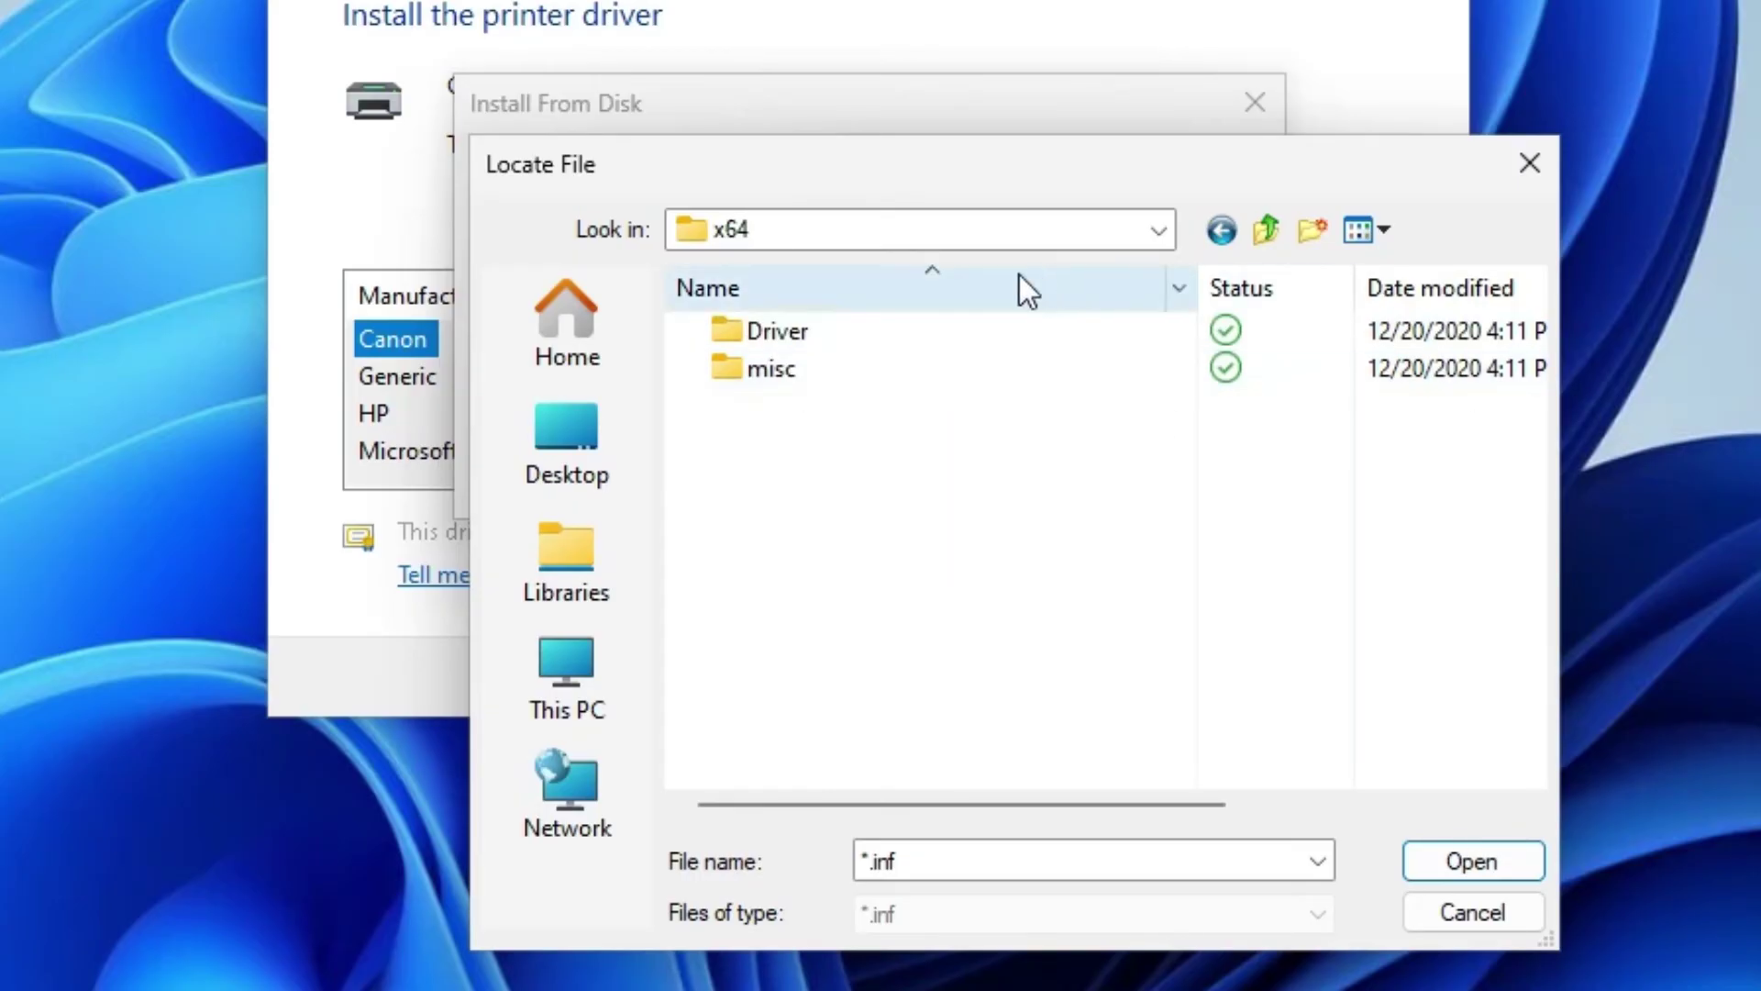
double_click(803, 329)
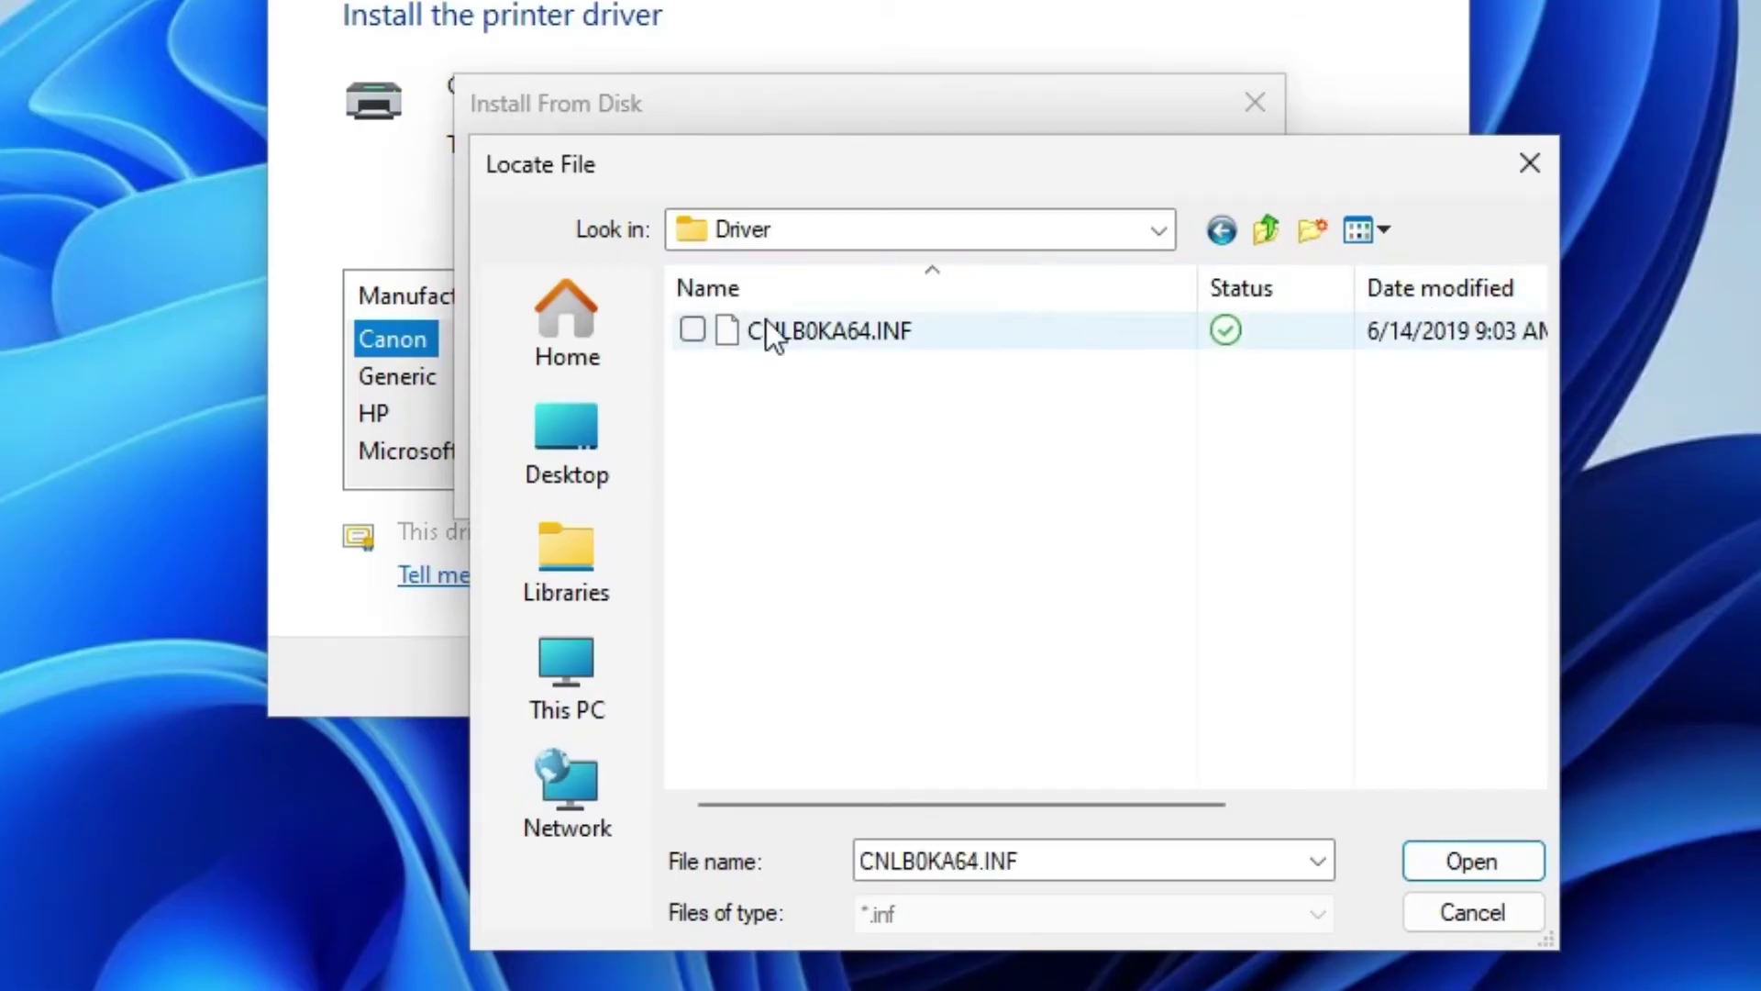
left_click(872, 336)
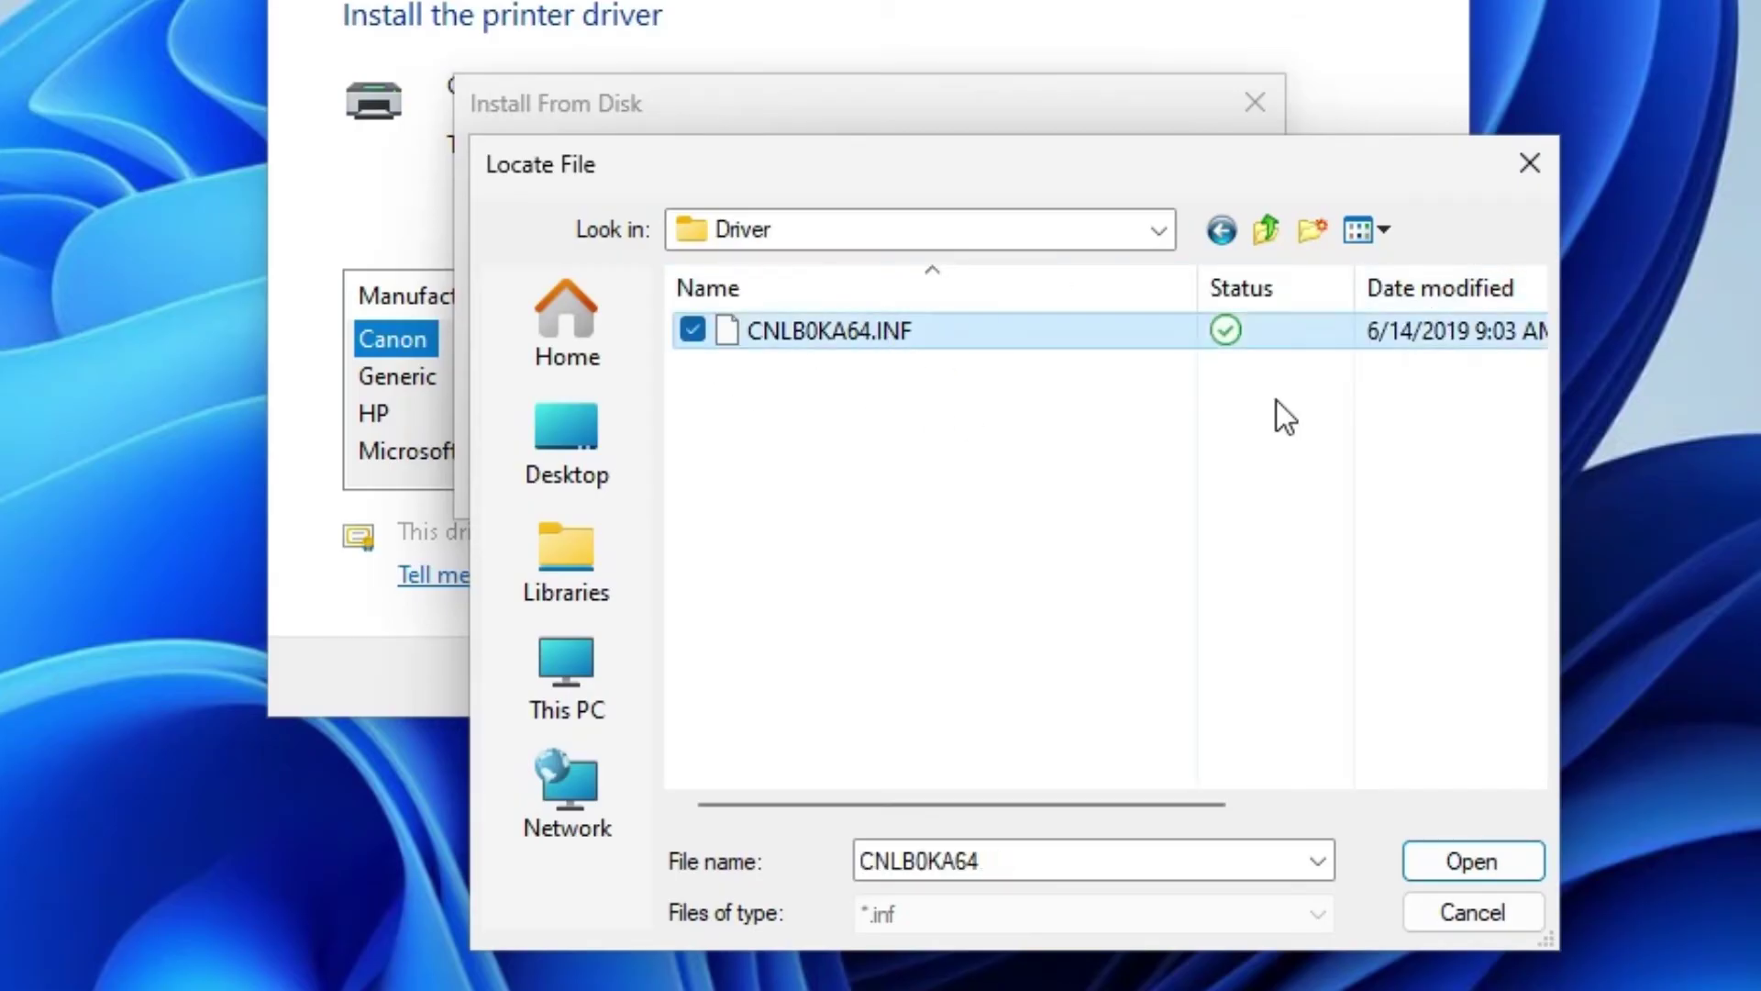
left_click(1522, 855)
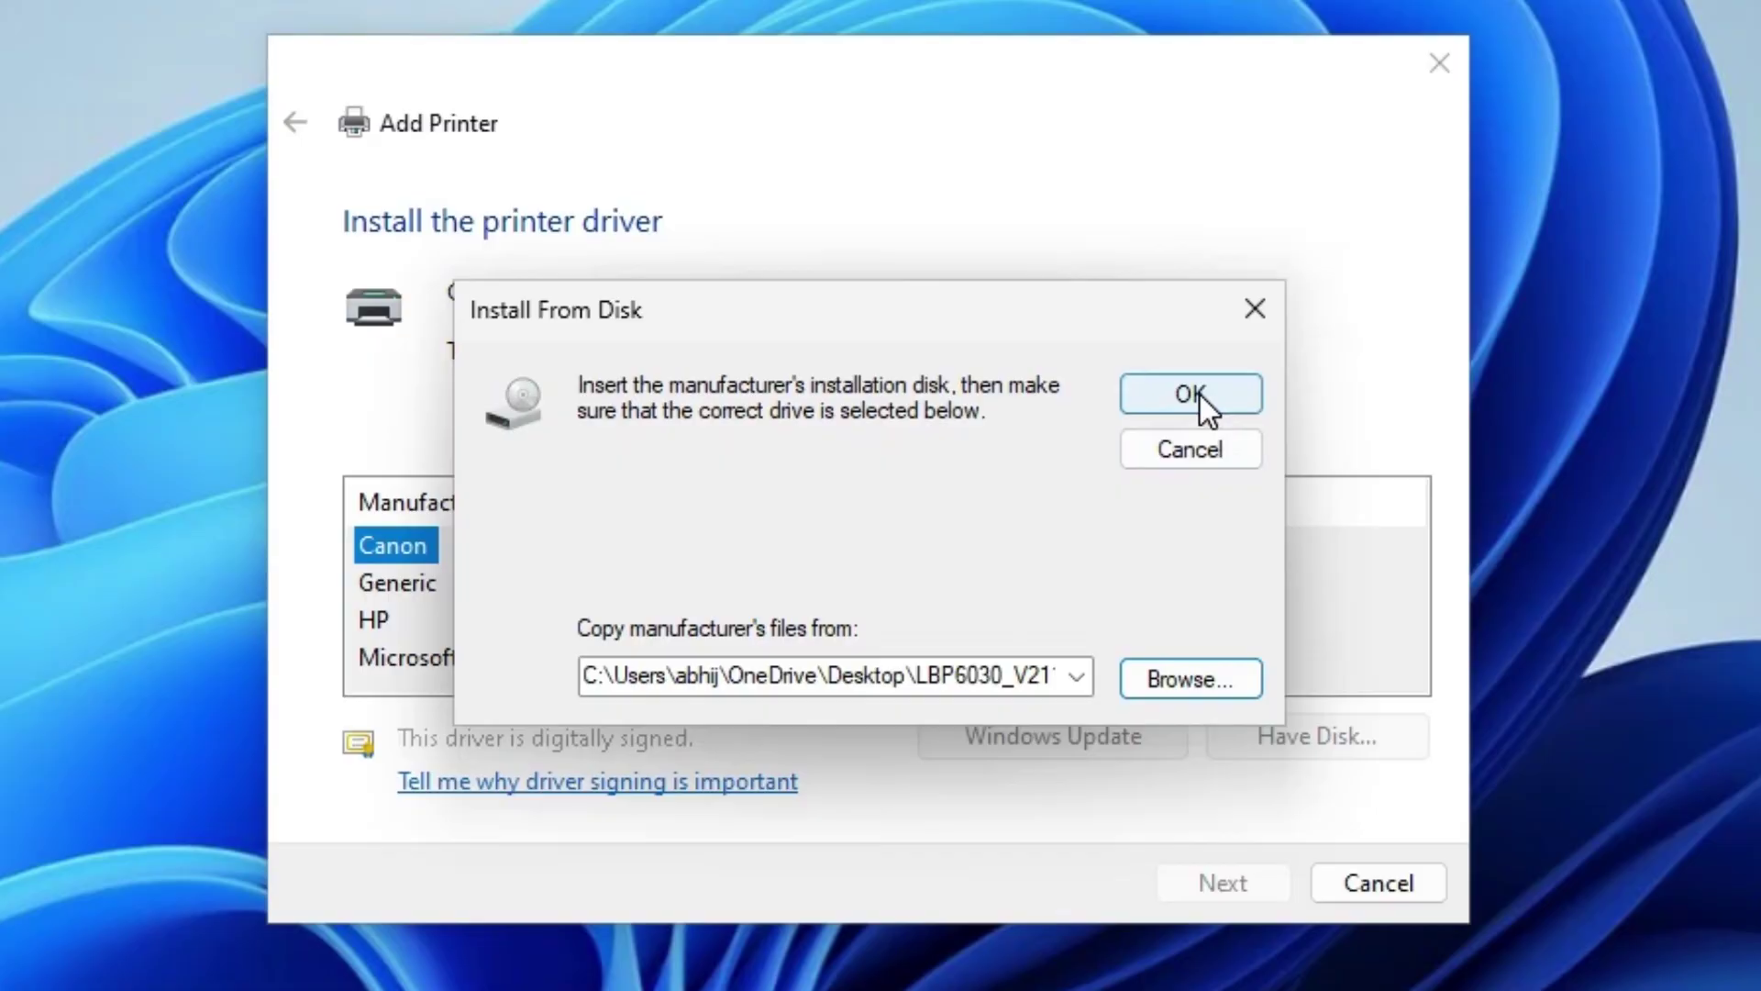
left_click(1193, 314)
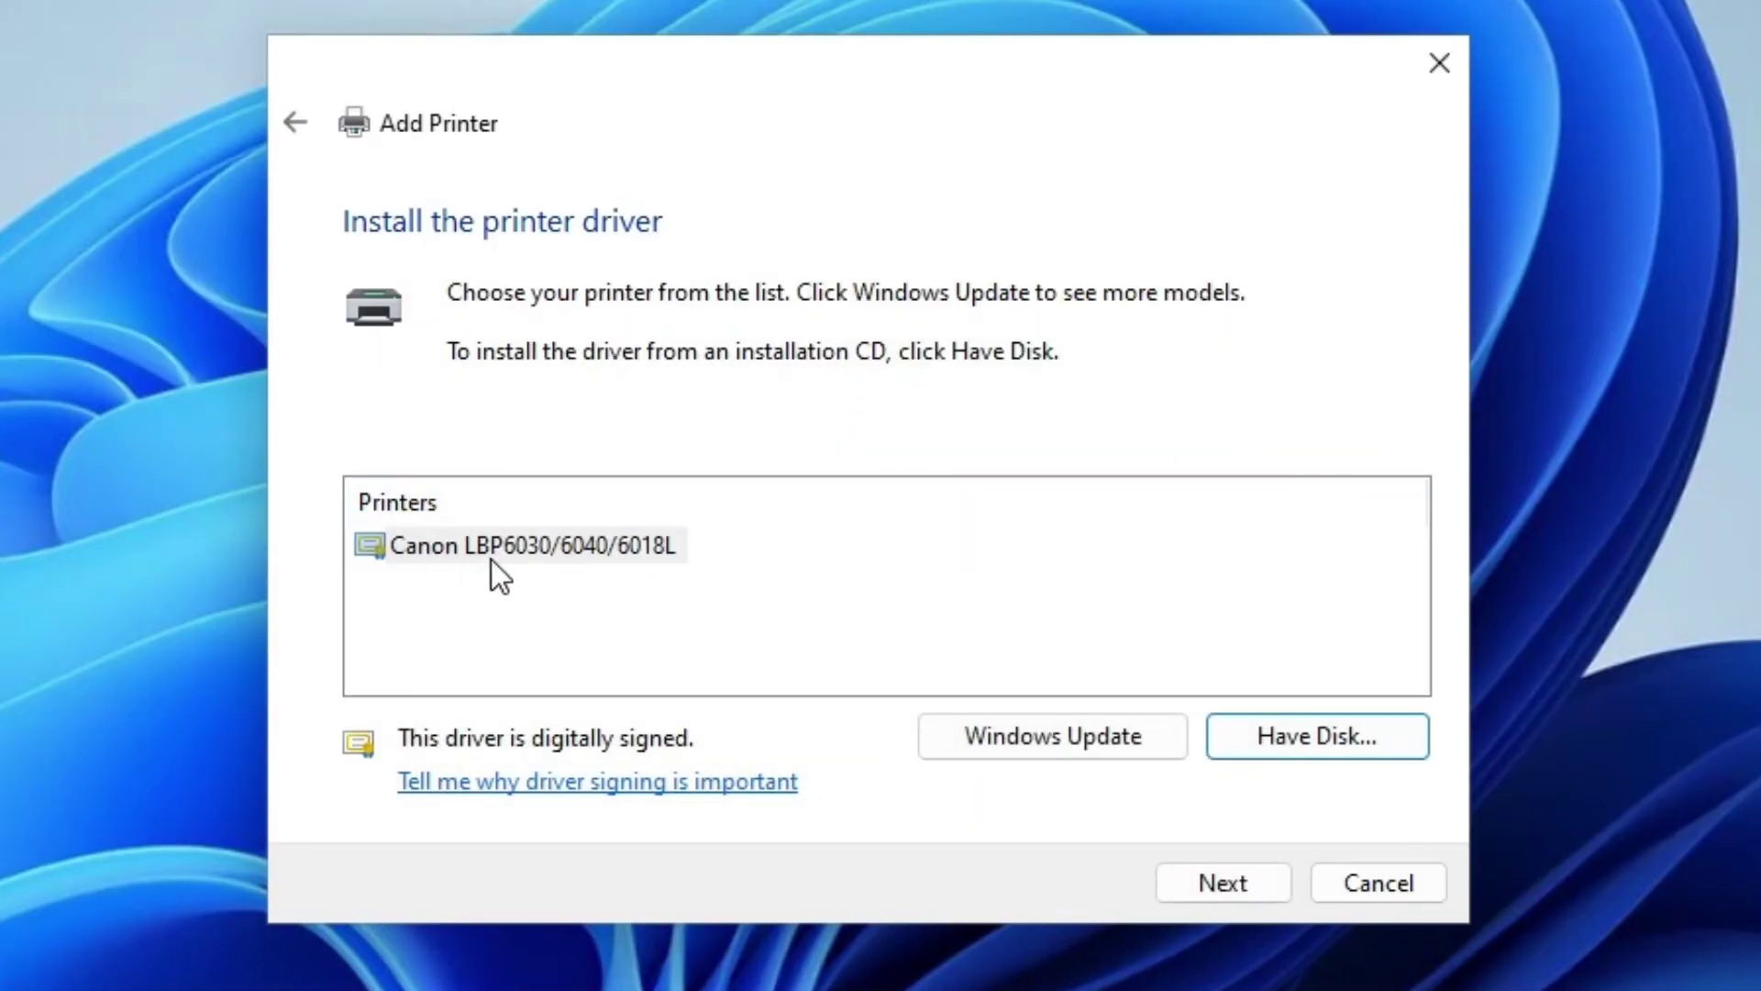
- Install the Canon LBP6030/6040/6018L driver as 'Canon LBP6030', not shared
left_click(596, 543)
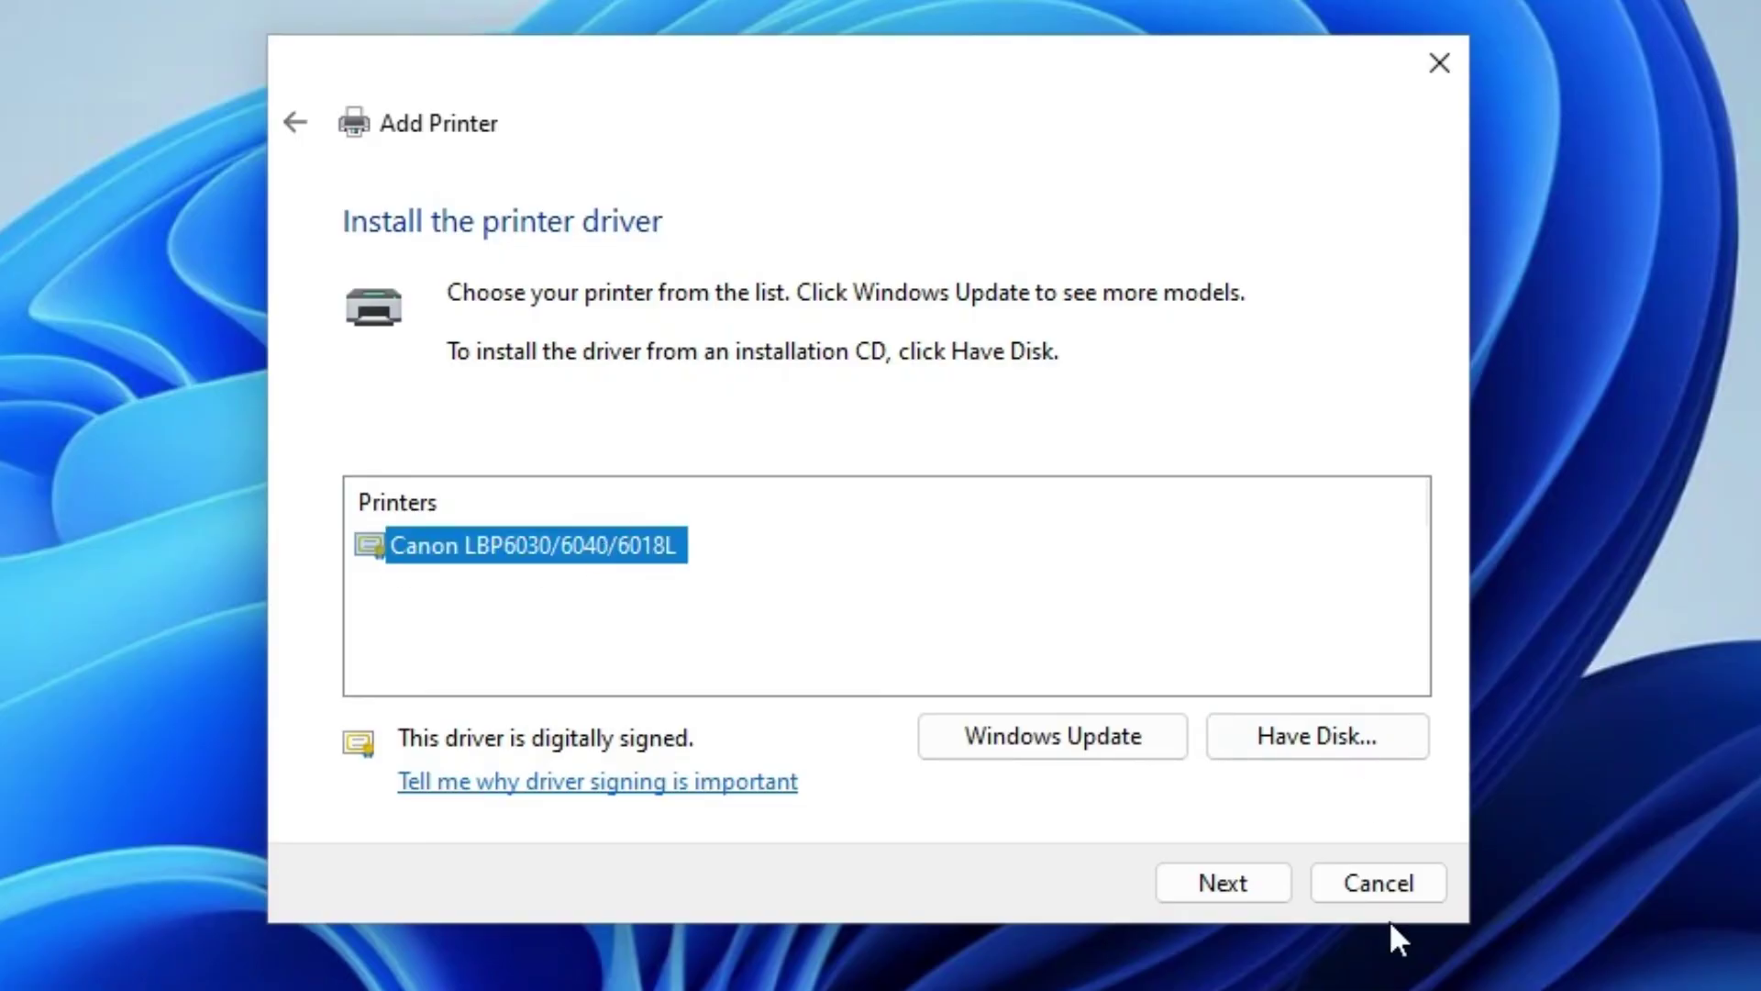
left_click(1224, 883)
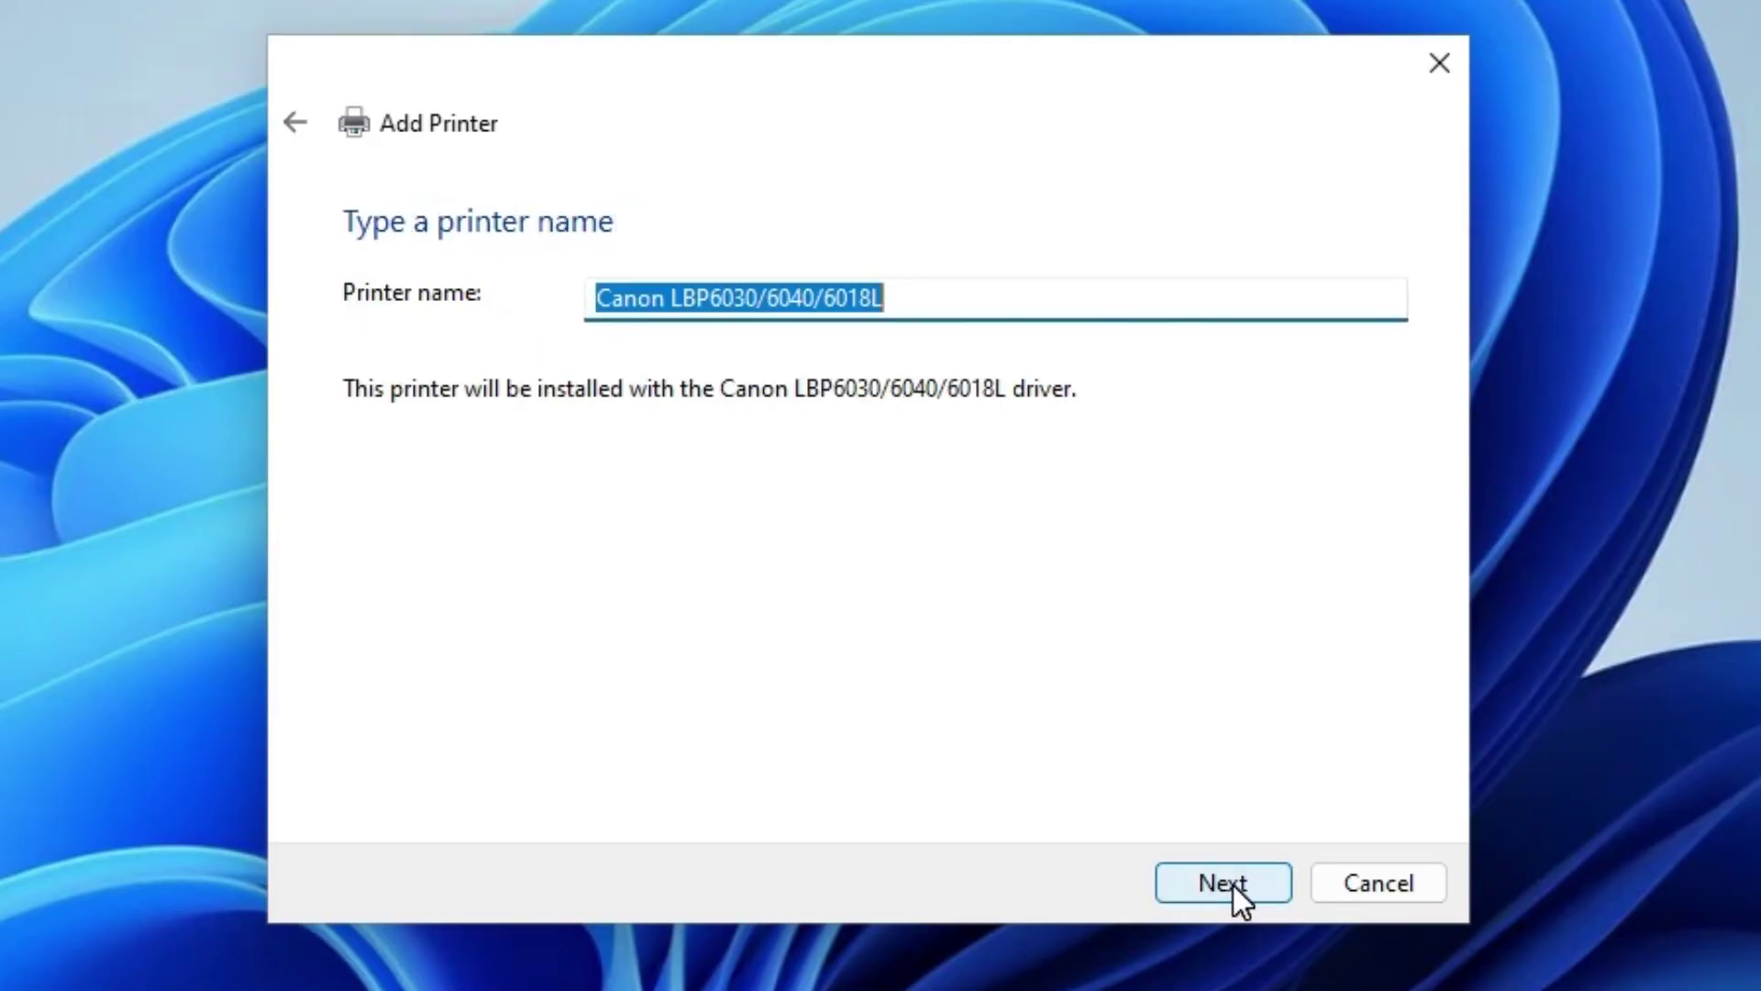
left_click_drag(767, 298, 883, 298)
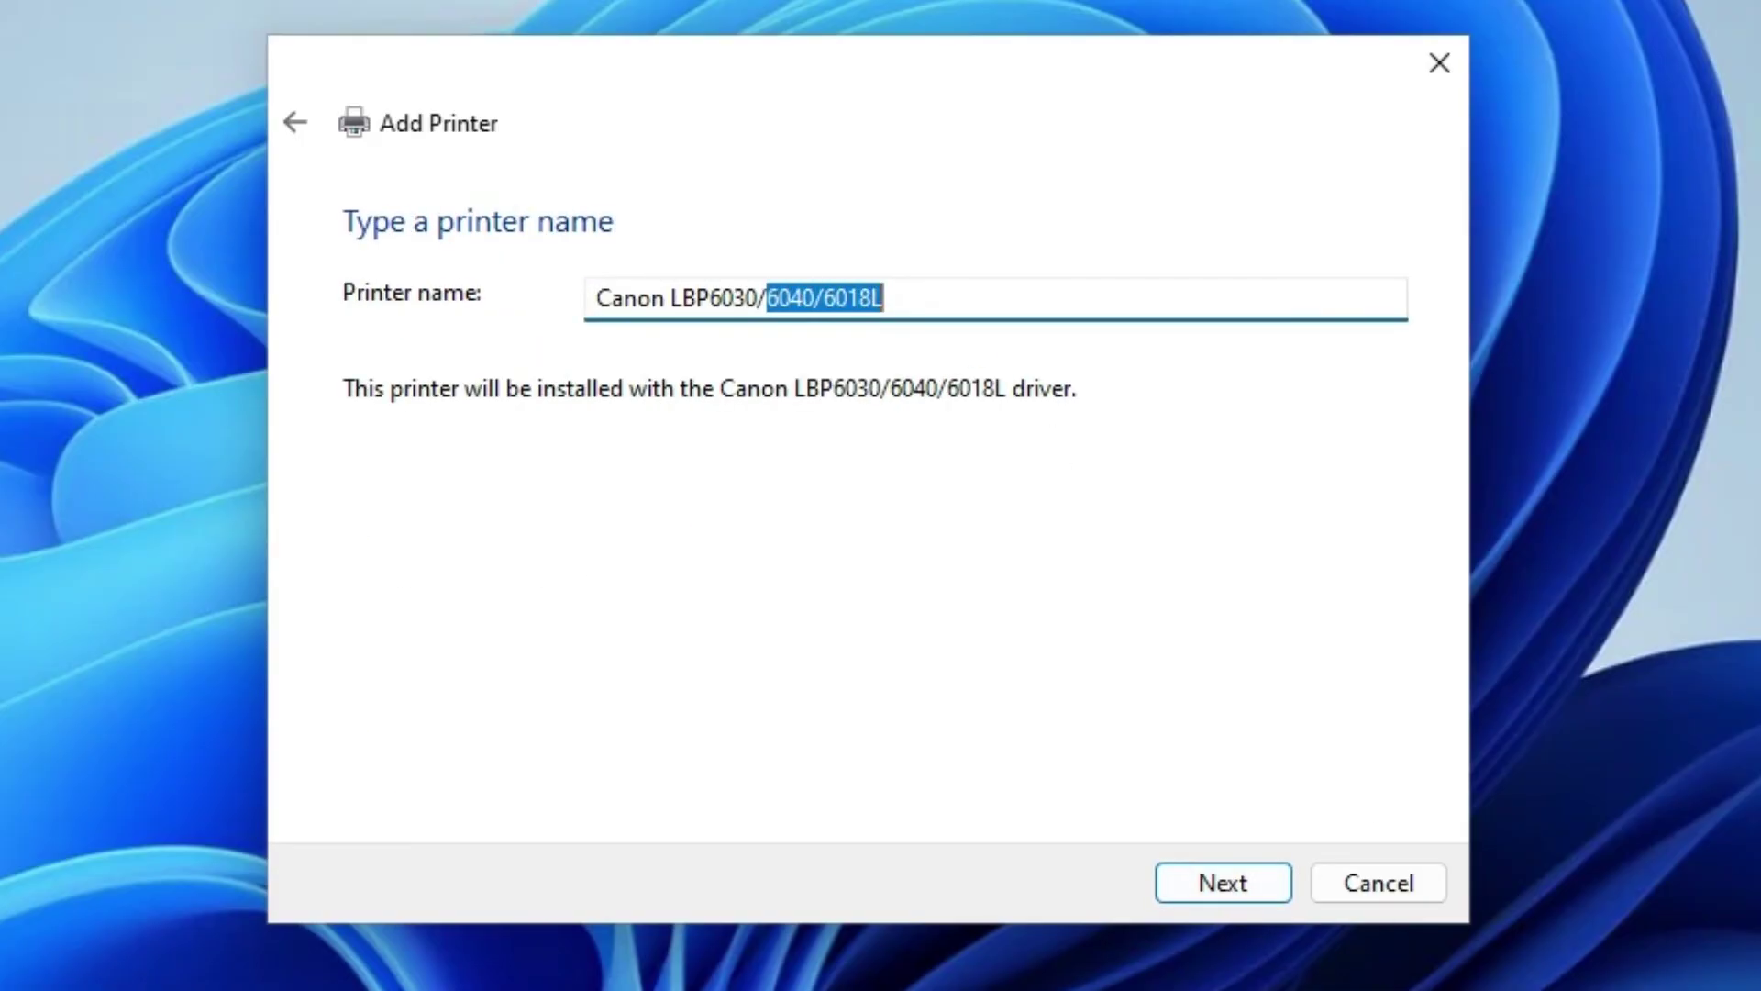
key("BackSpace")
key("BackSpace")
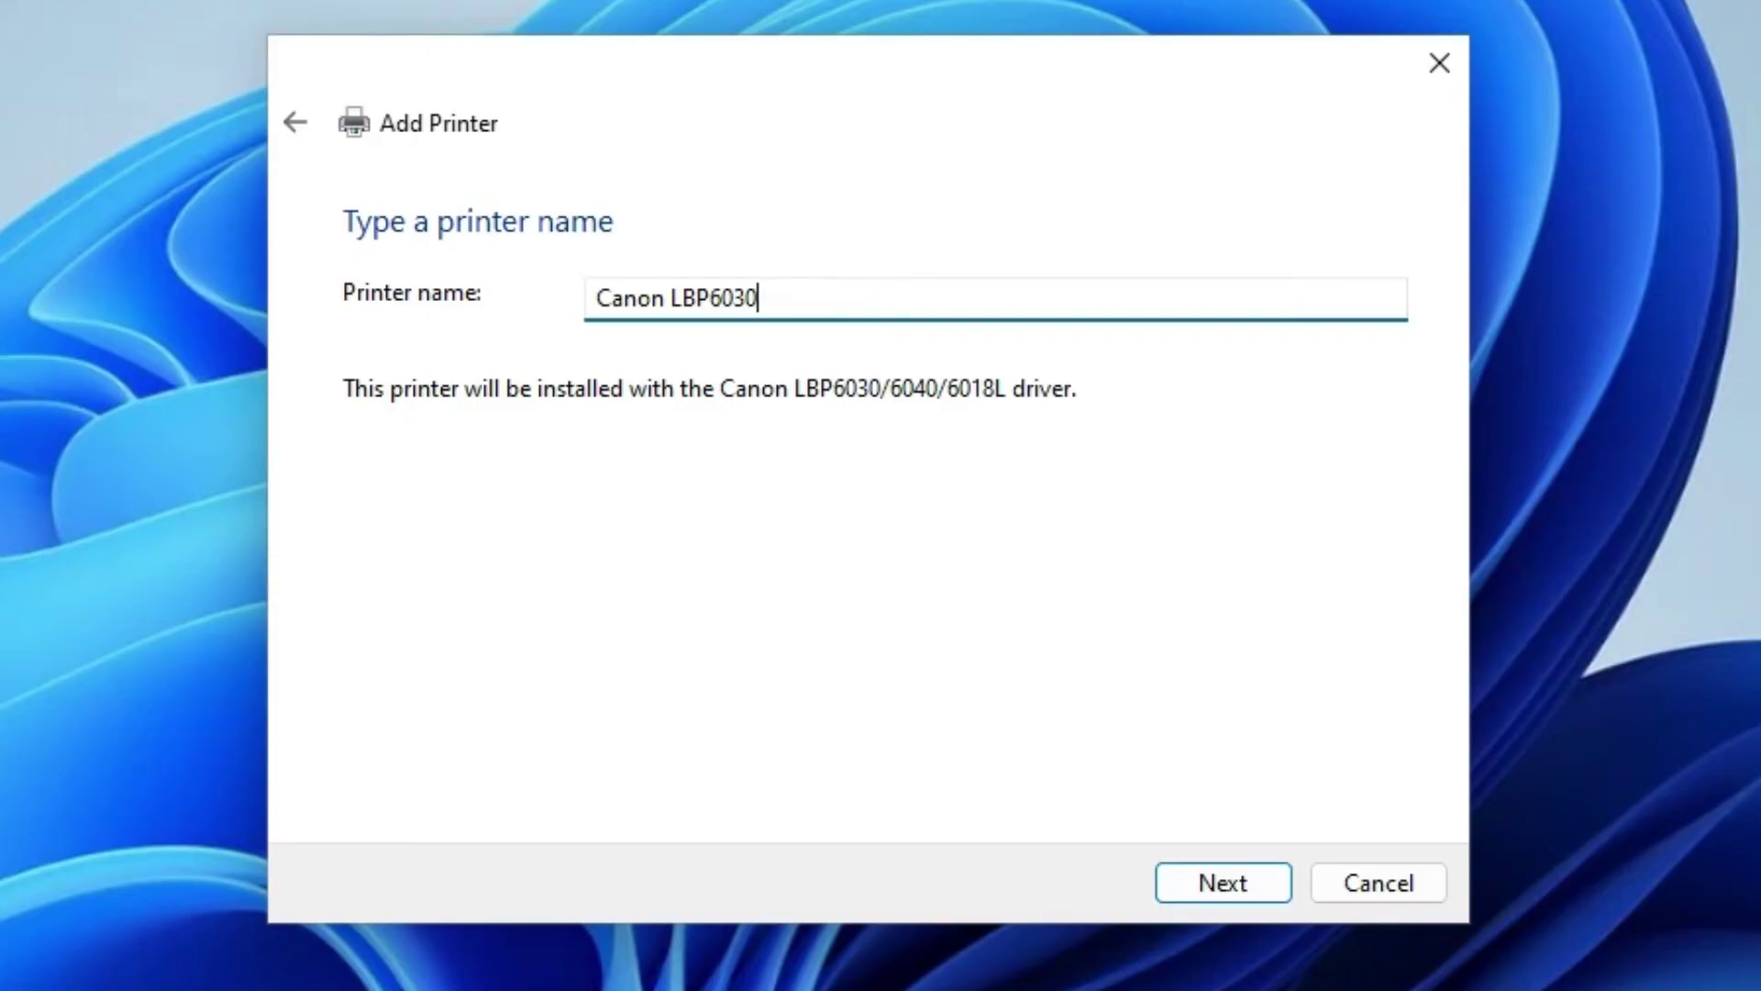
left_click(1221, 879)
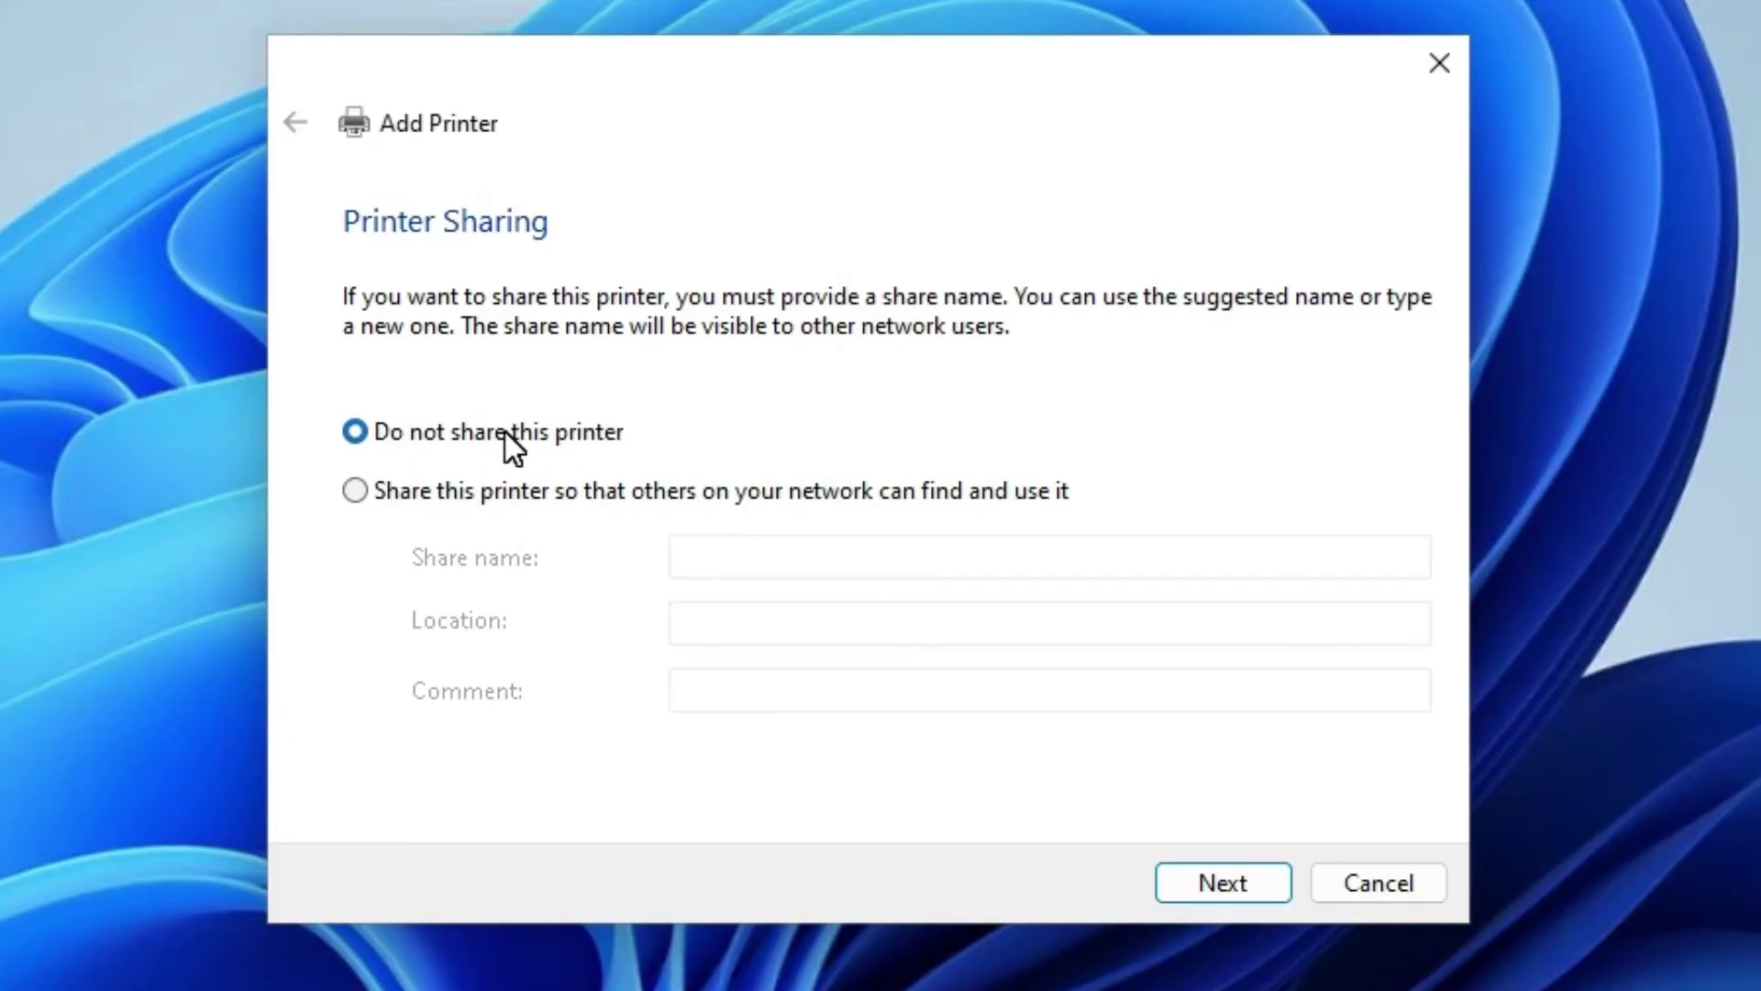
left_click(1230, 887)
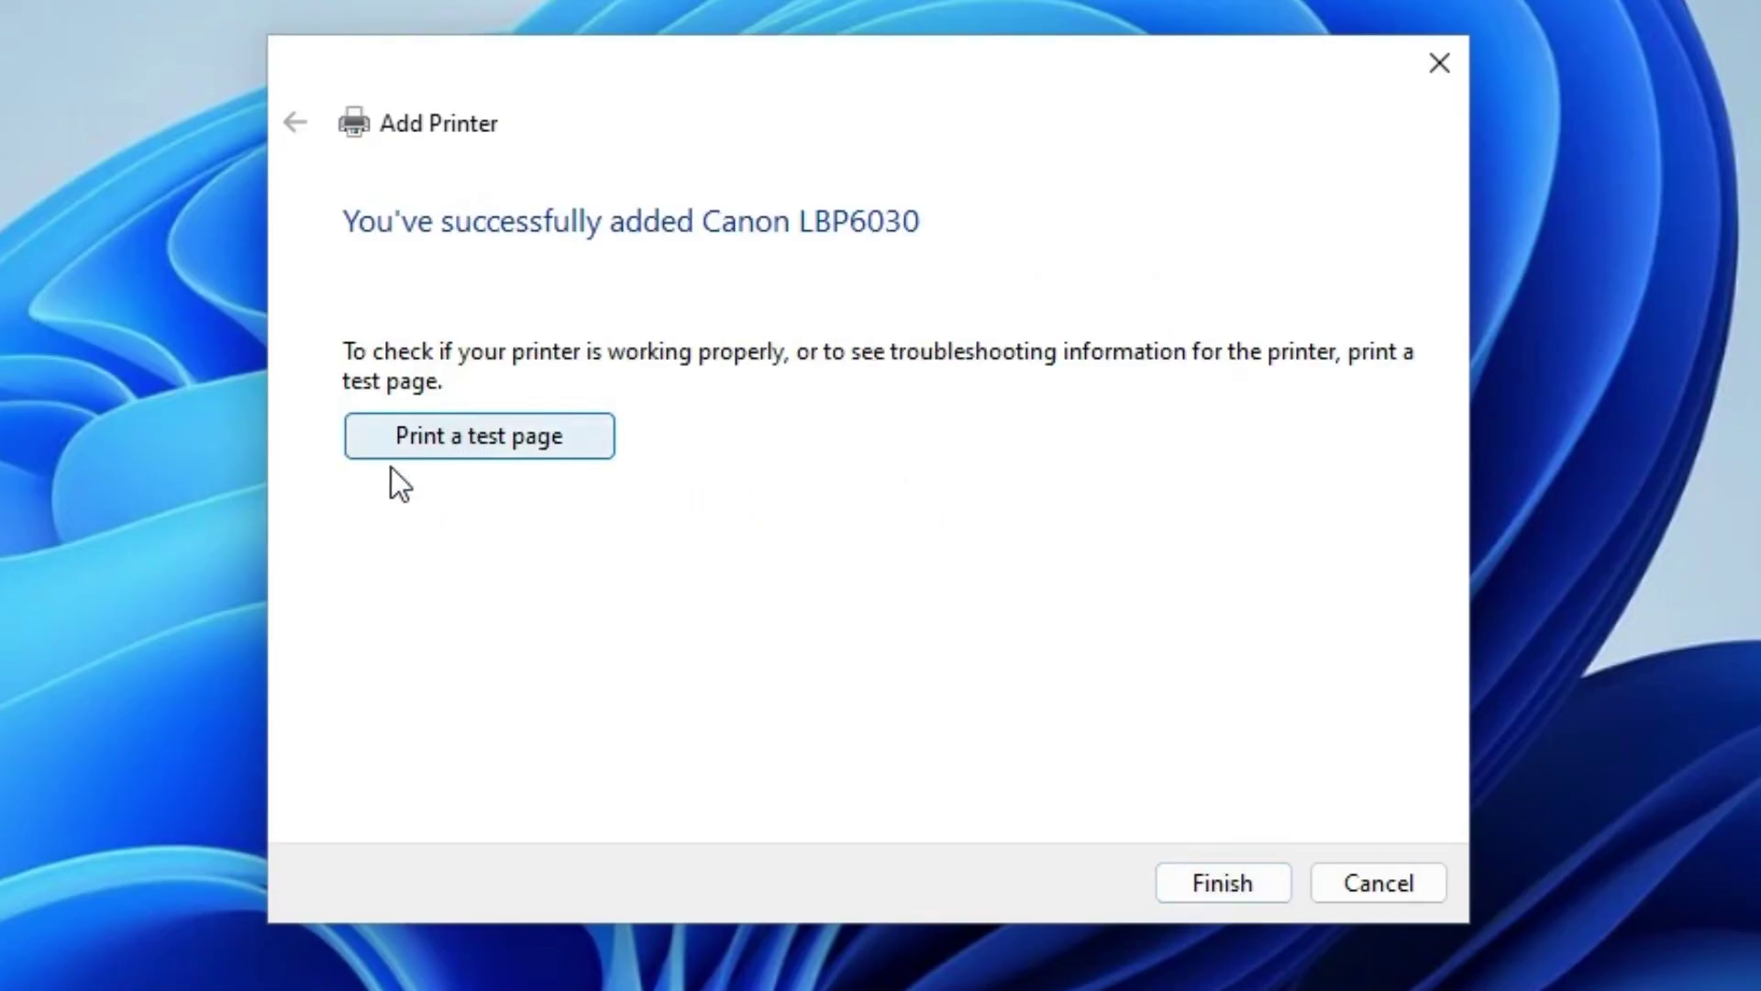
- Finish the Add Printer wizard and restart Windows from the Start menu power options
left_click(1253, 879)
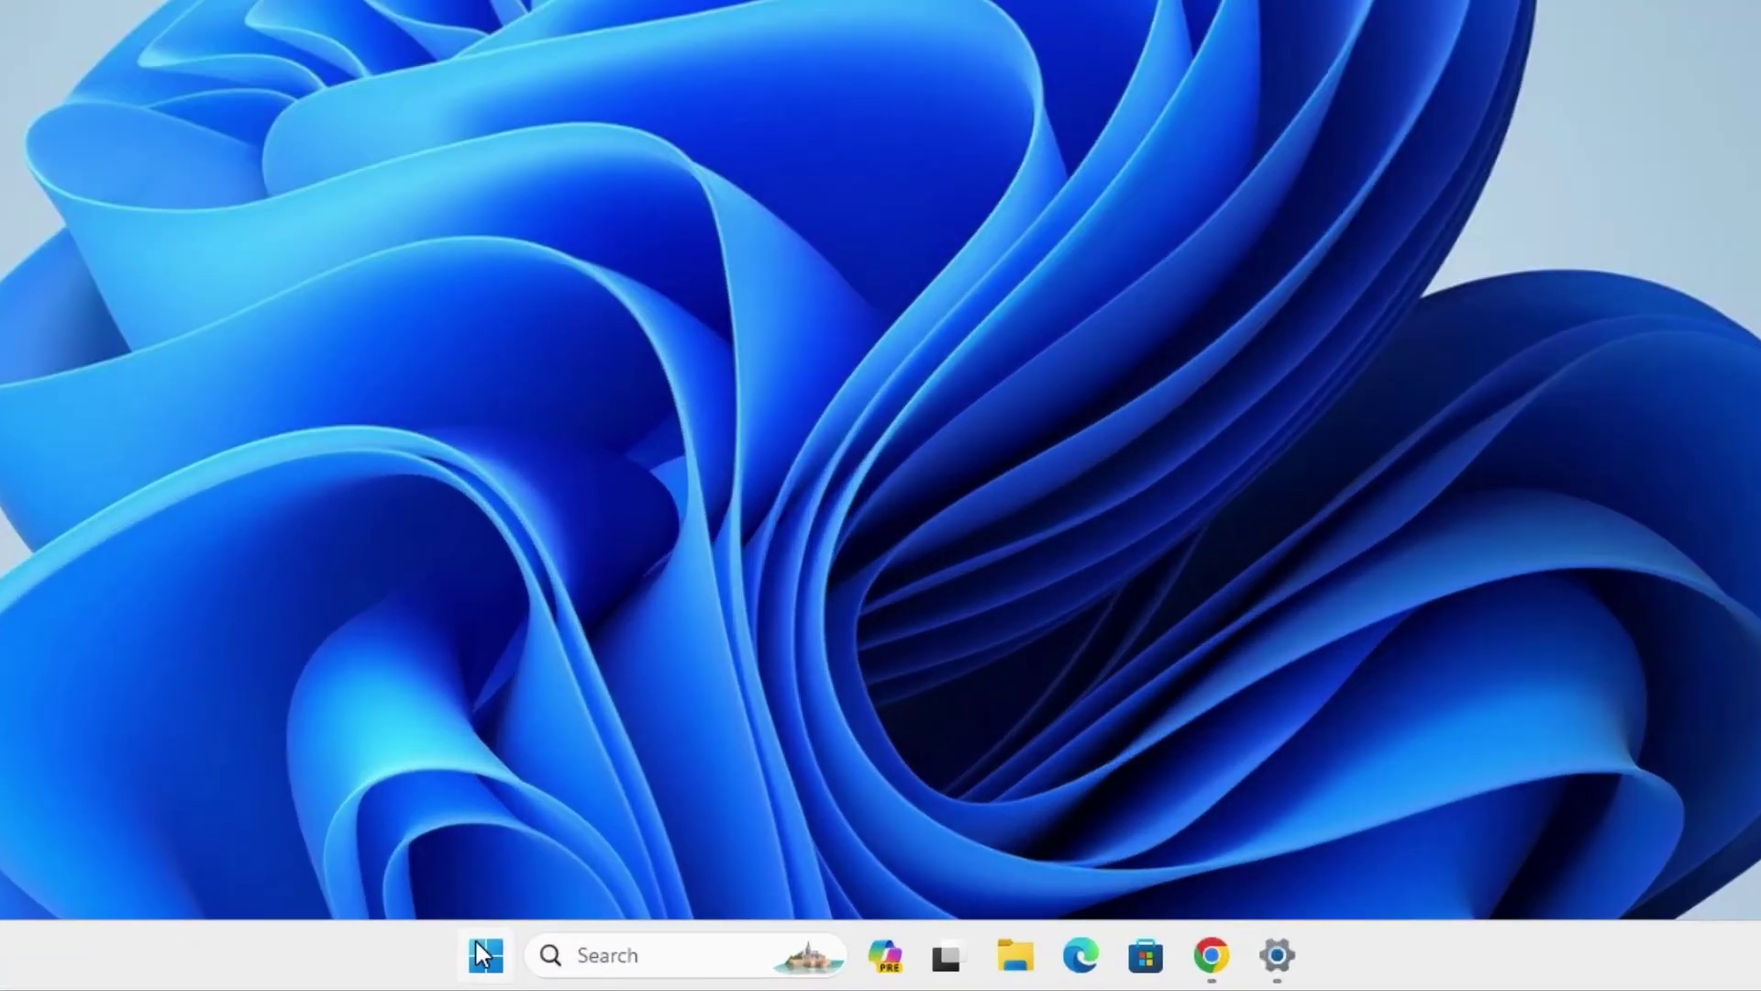
key("super")
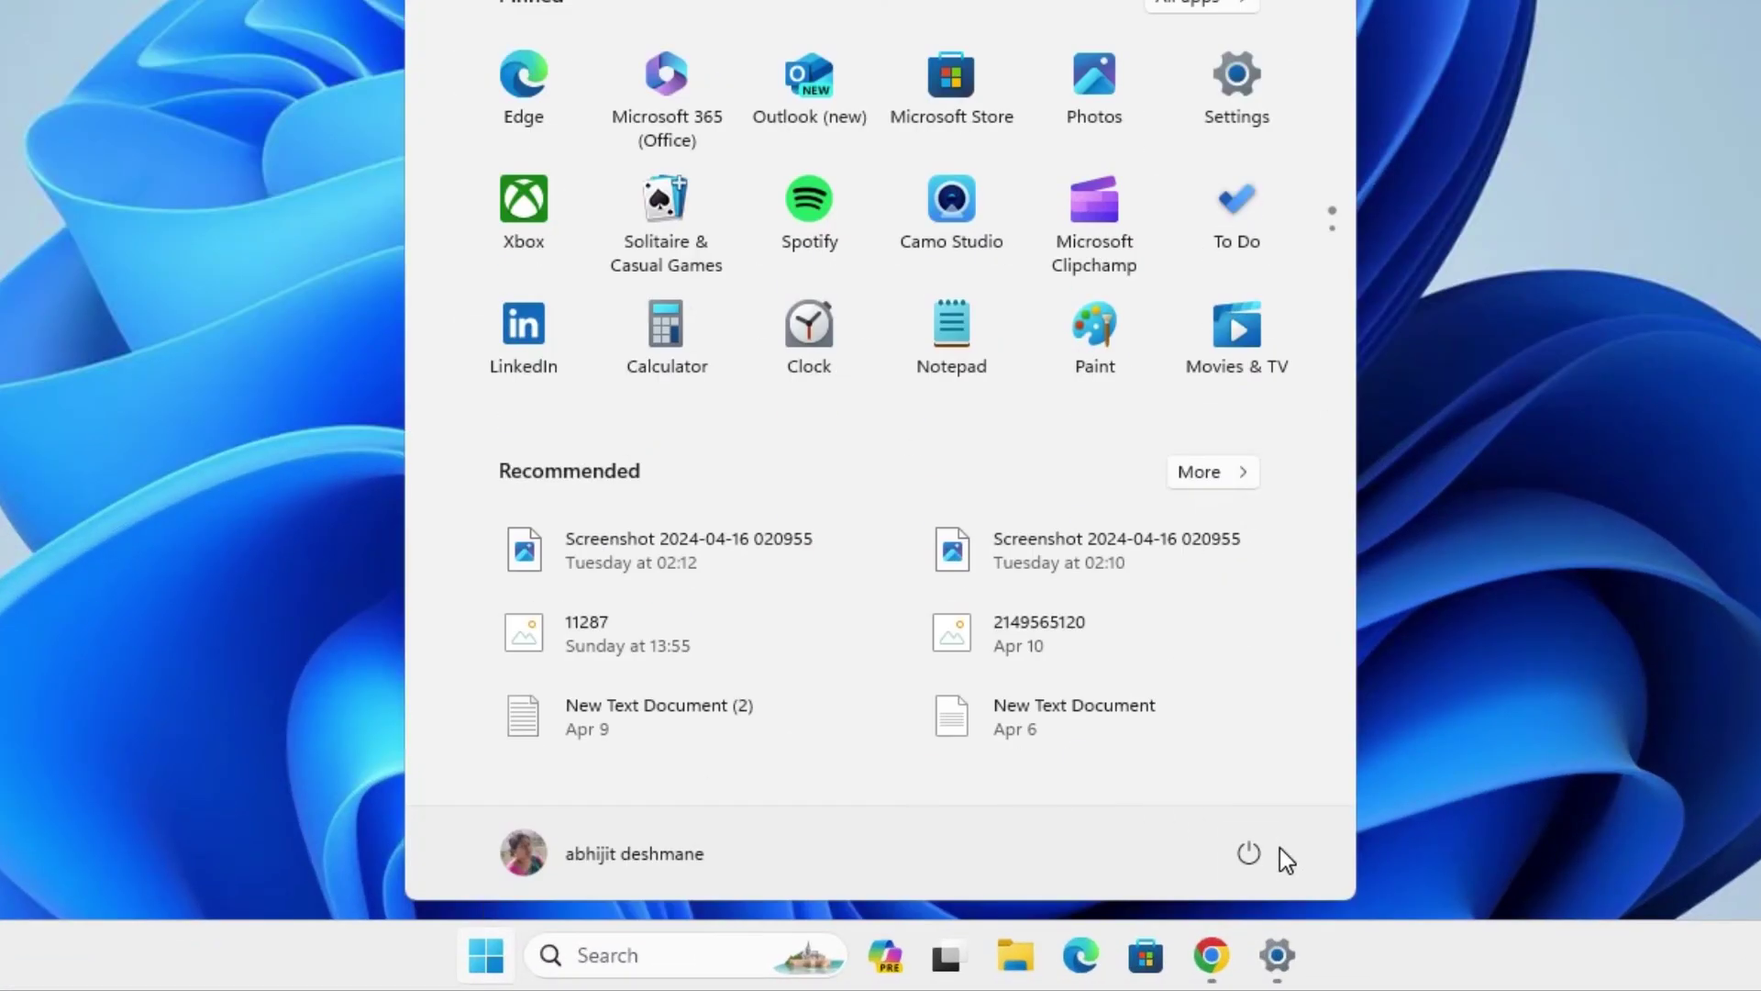
left_click(1249, 853)
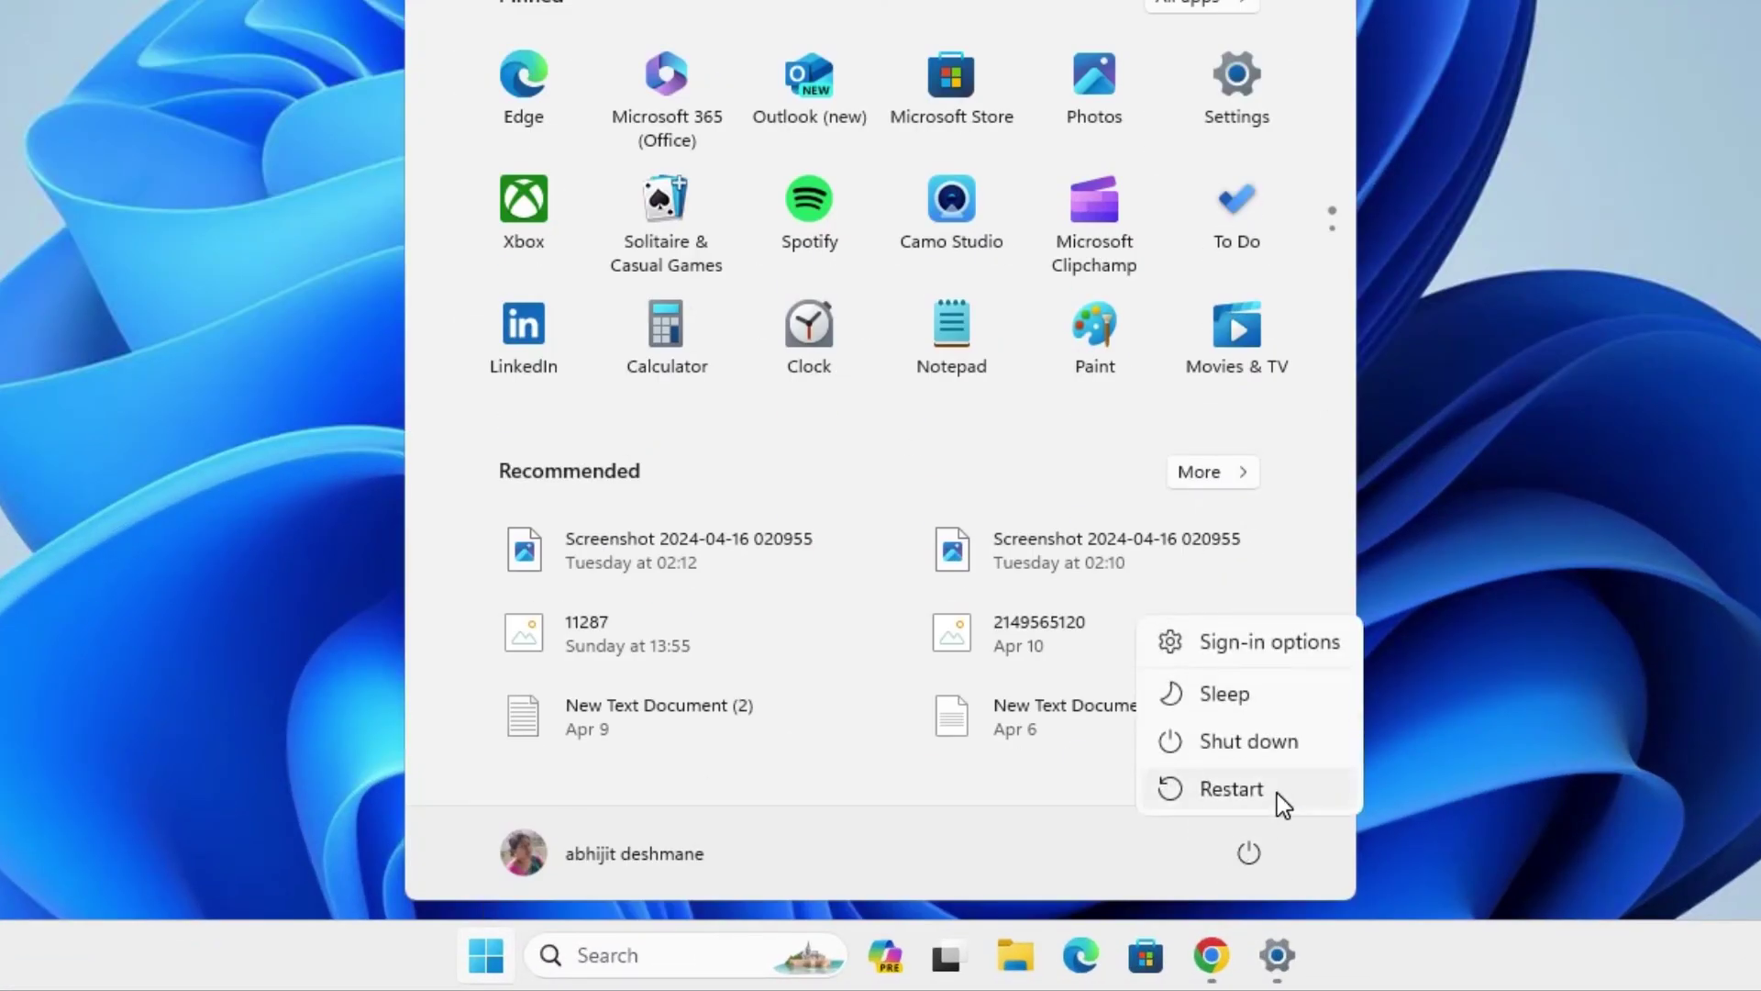
left_click(1277, 793)
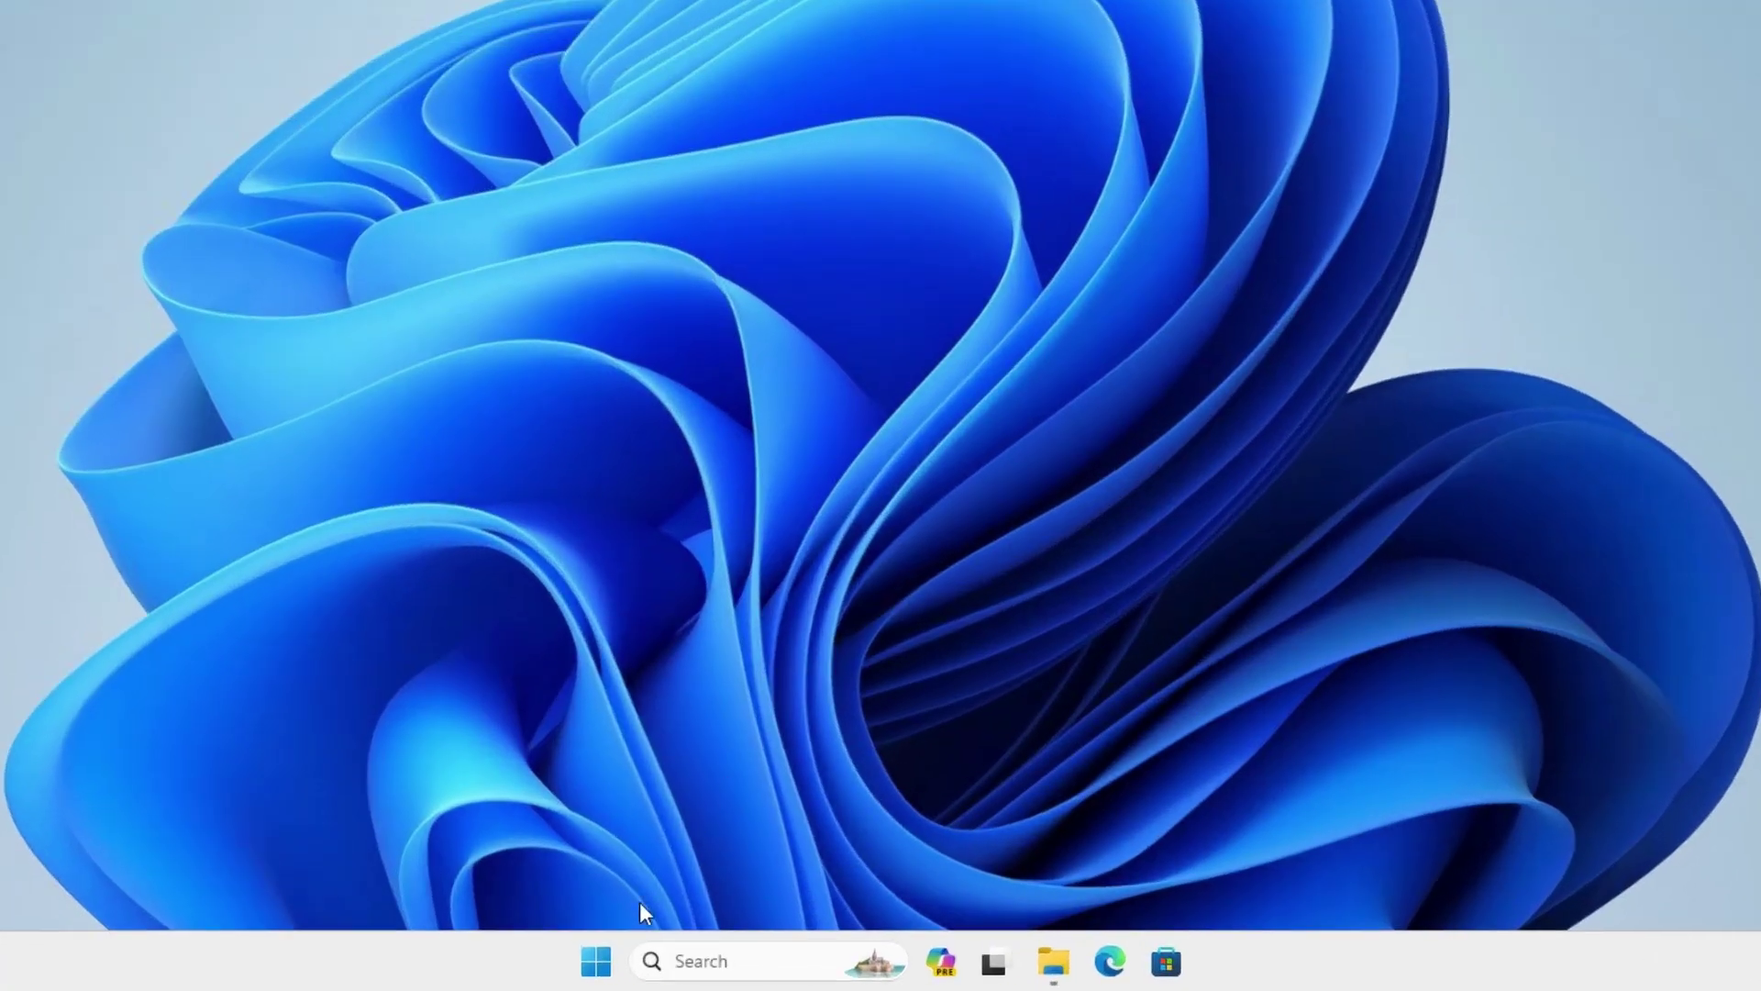
- Search Start for 'pr' and launch the Printers & scanners settings page
left_click(594, 965)
type("pr")
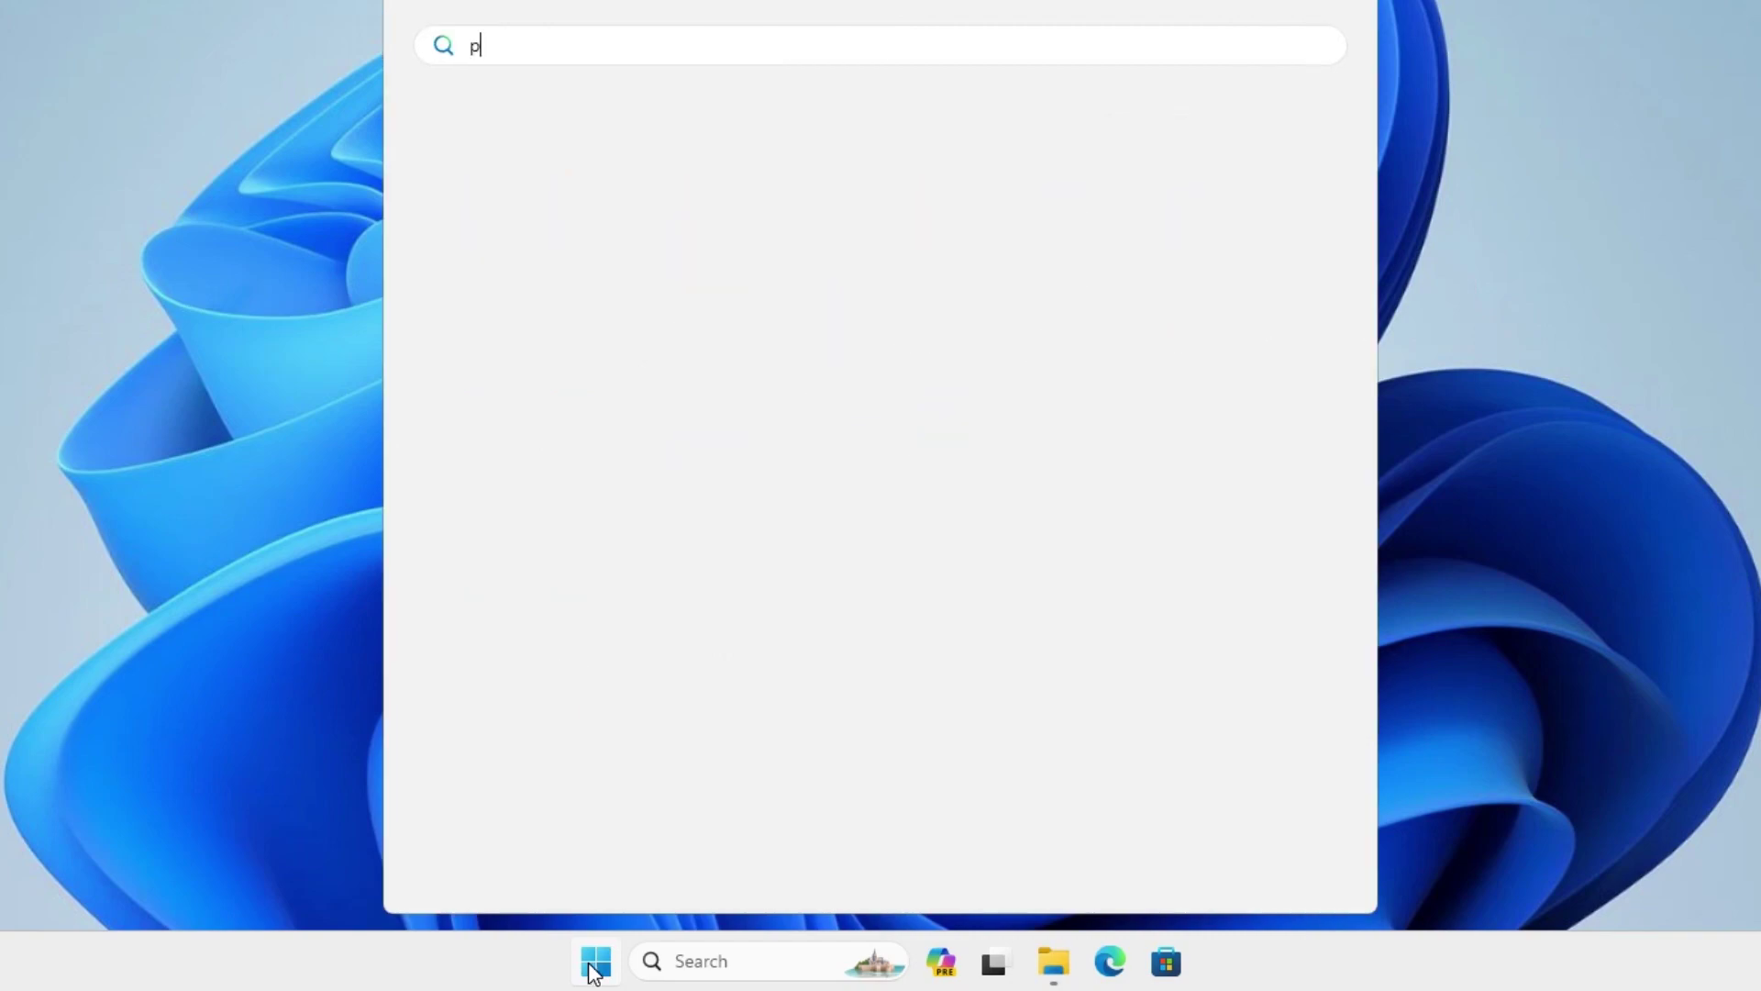
left_click(762, 235)
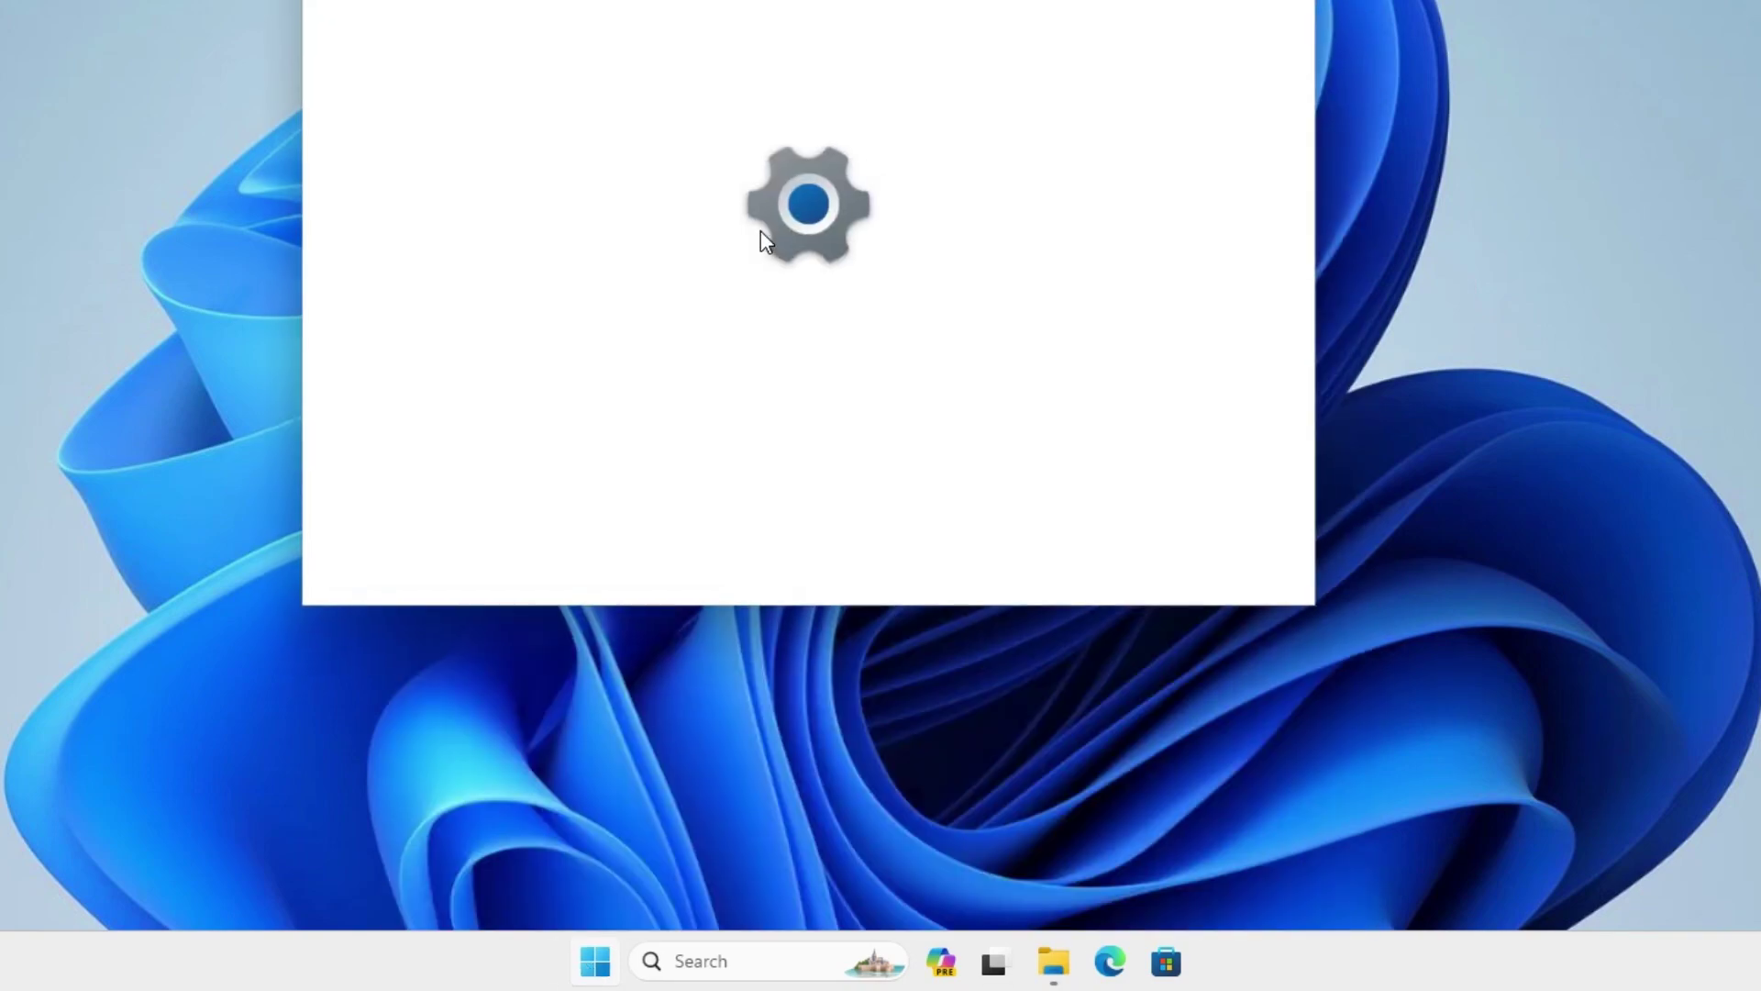